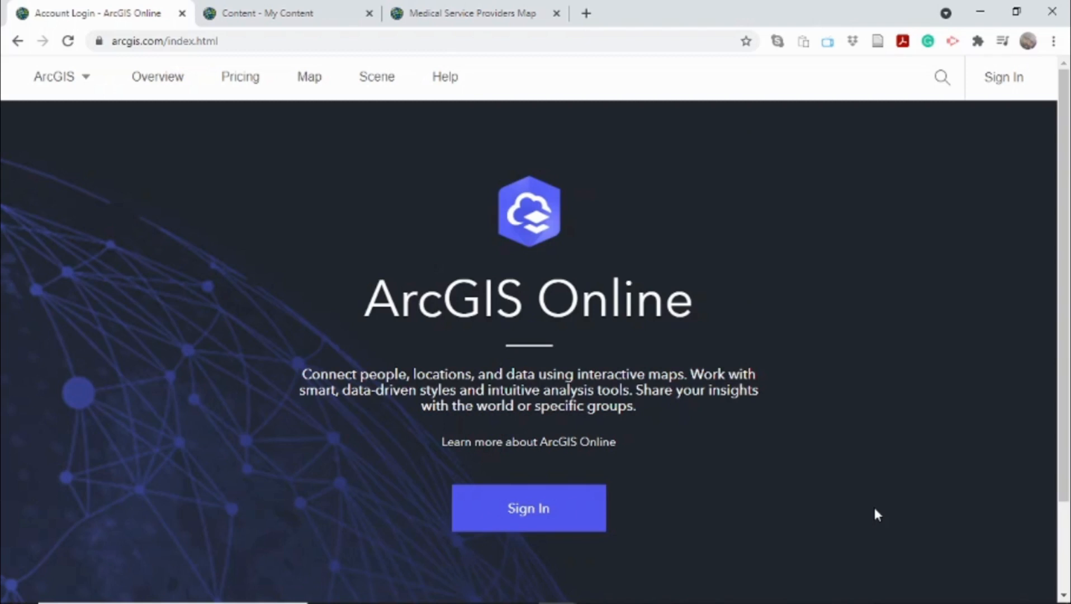
Switch to the ArcGIS Online content page and launch Experience Builder from the available apps
key(ctrl+Tab)
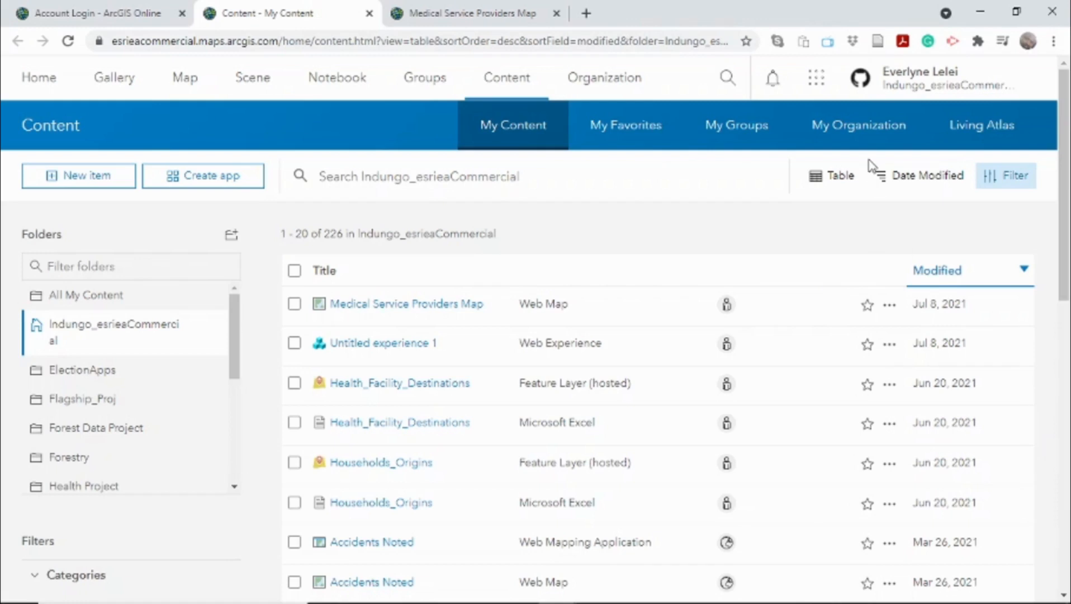
click(816, 84)
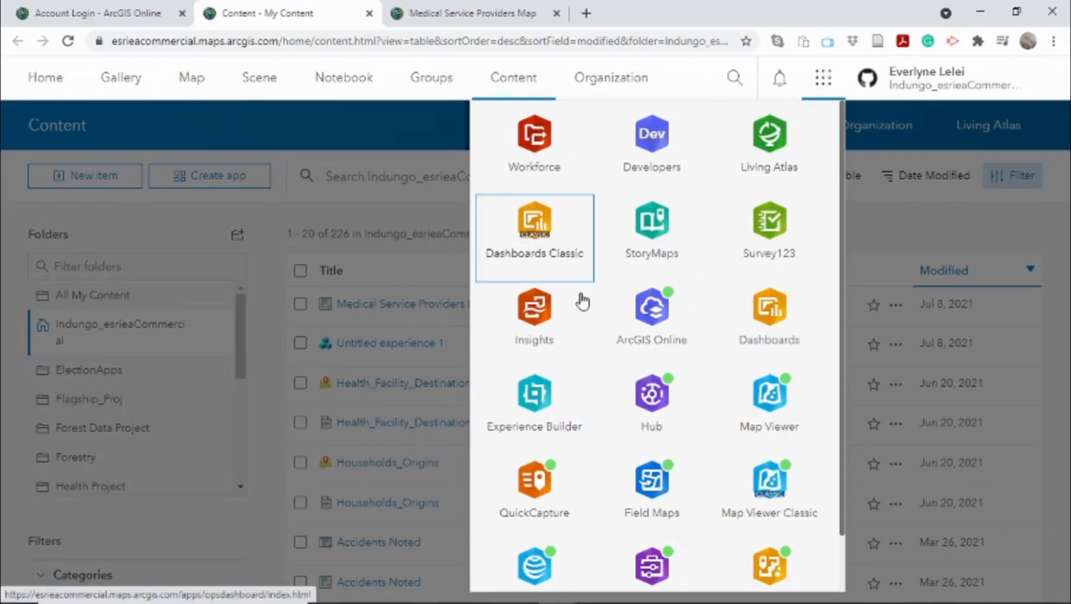
click(546, 418)
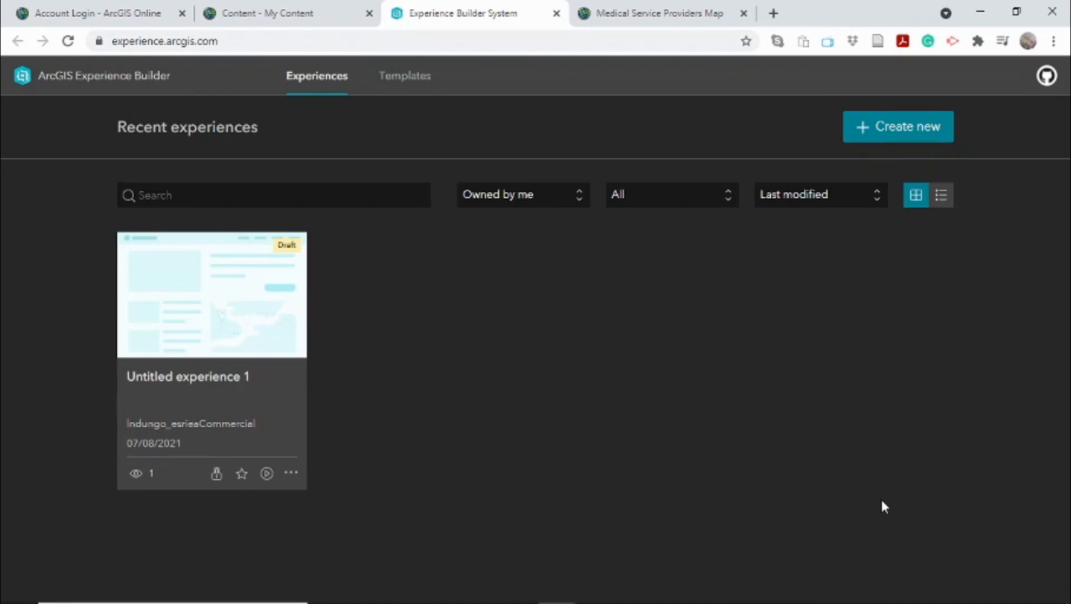
Create a new experience from the default Blank fullscreen template
click(894, 134)
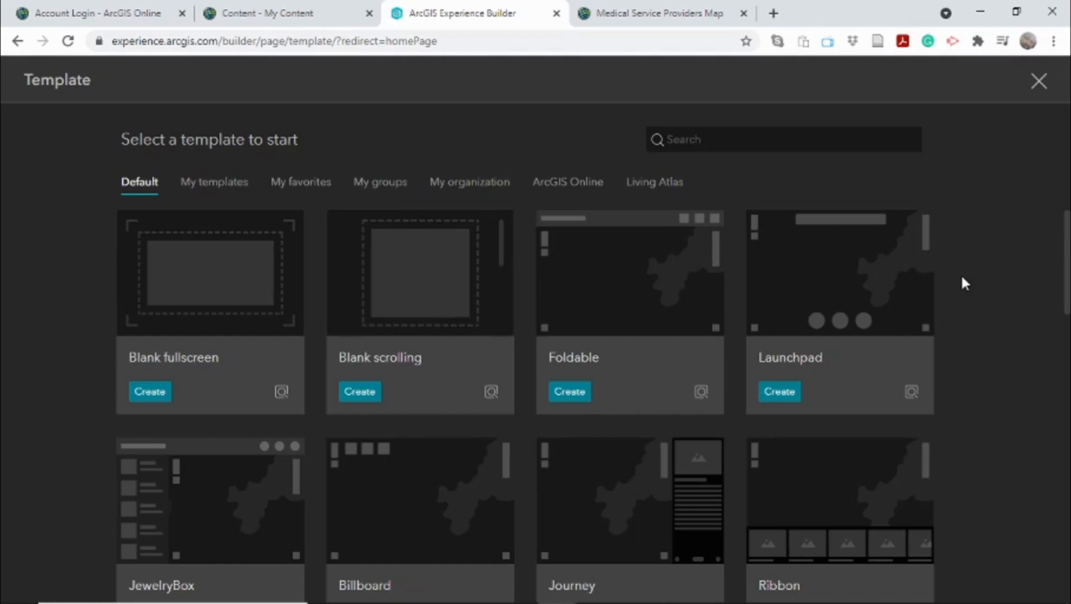
drag(1066, 240, 1028, 219)
click(147, 393)
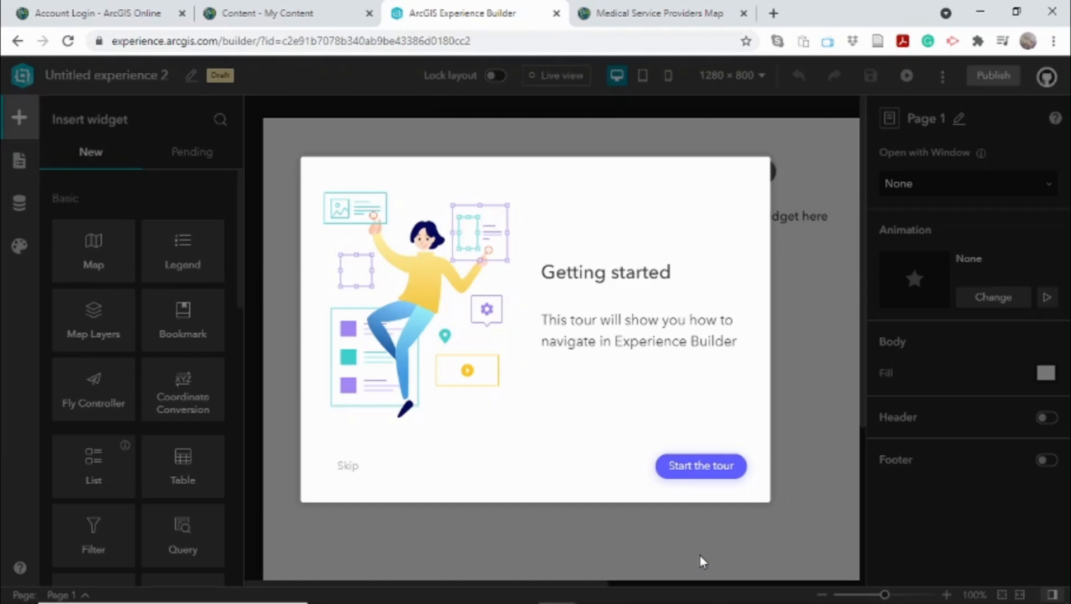
Start the getting-started tour, read its canvas and sidebar pages, and skip the rest from the Insert widget page
click(699, 469)
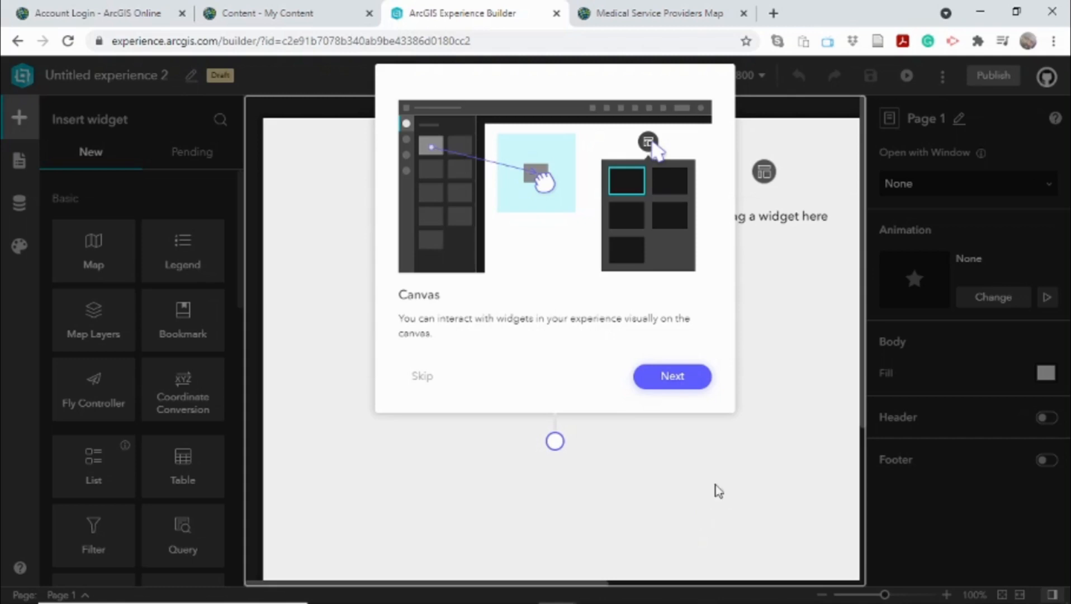
click(681, 382)
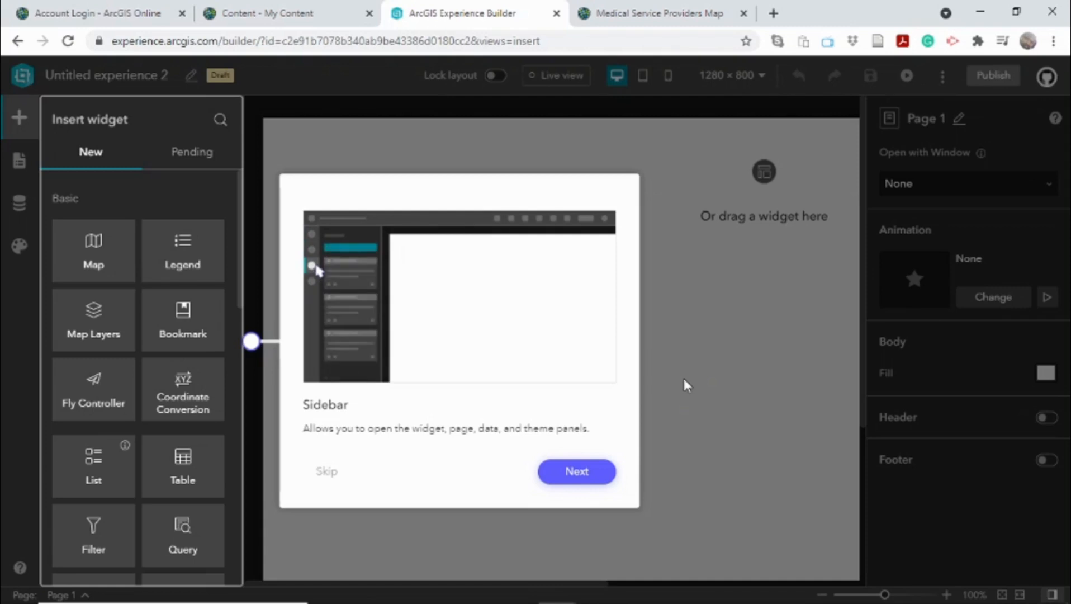
click(563, 480)
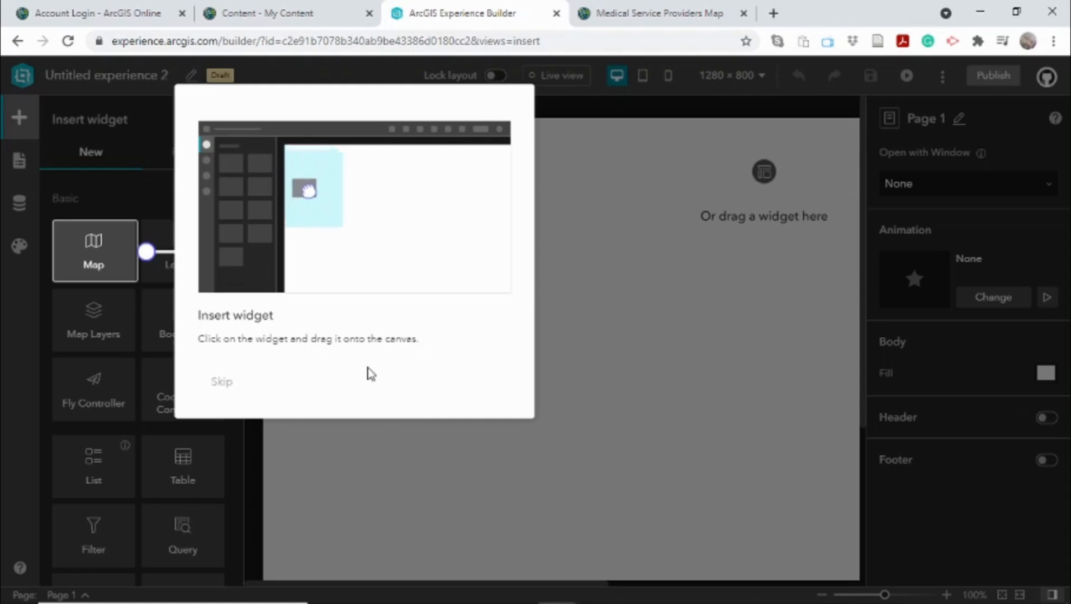
click(219, 382)
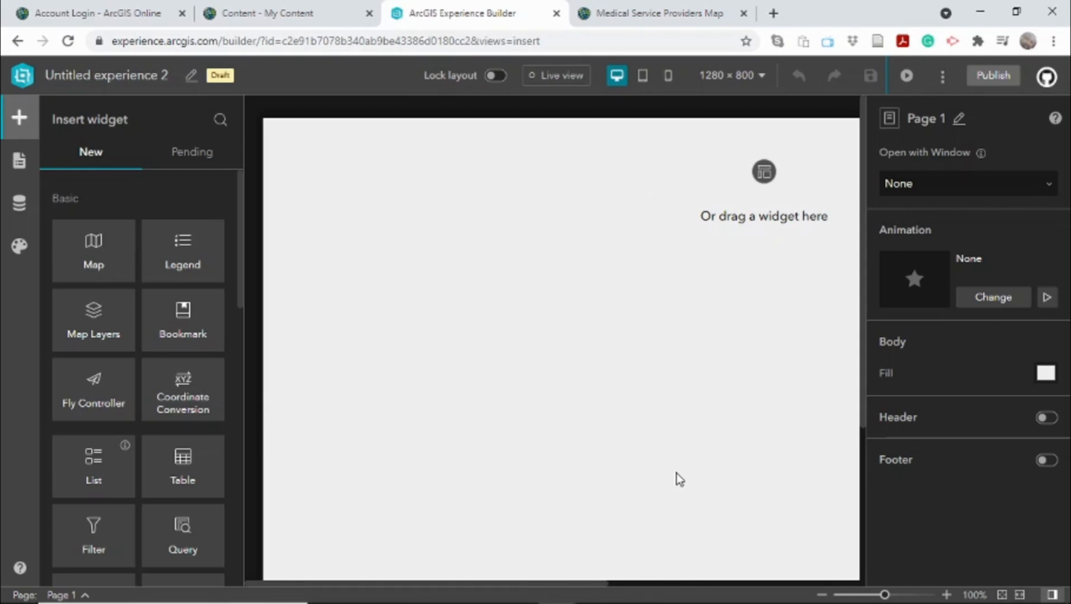
Check the Medical Service Providers Map web map, return to the experience and place a Map widget on the blank page
click(637, 12)
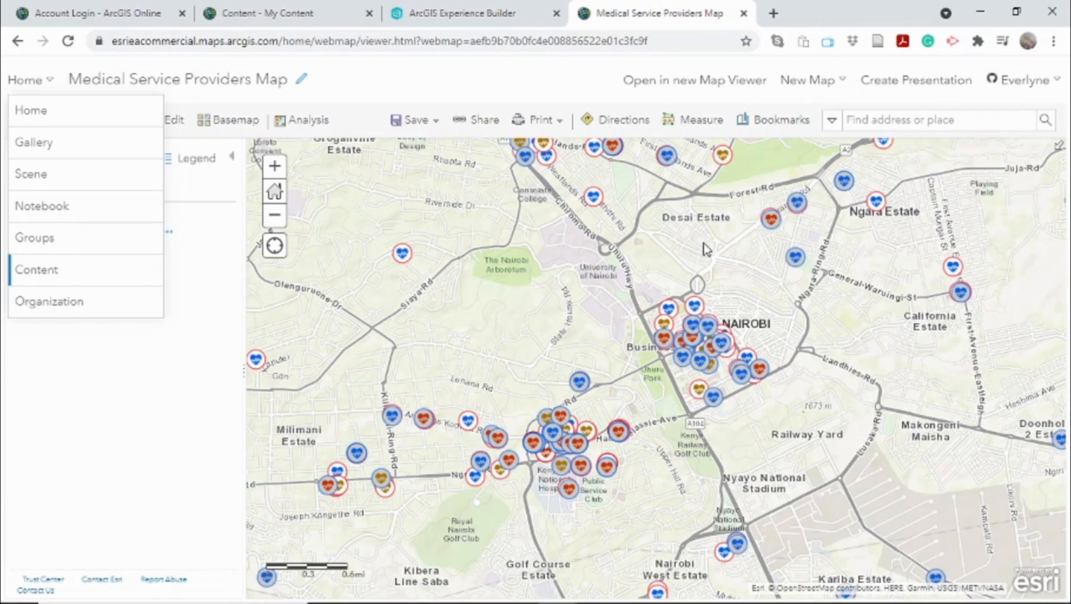
click(462, 13)
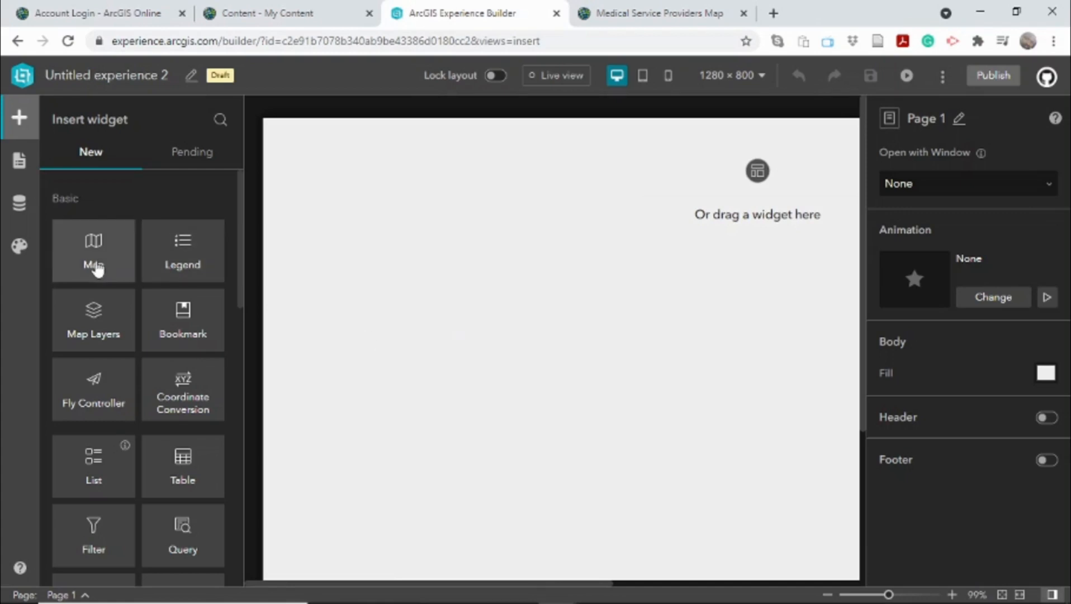
drag(95, 267, 677, 401)
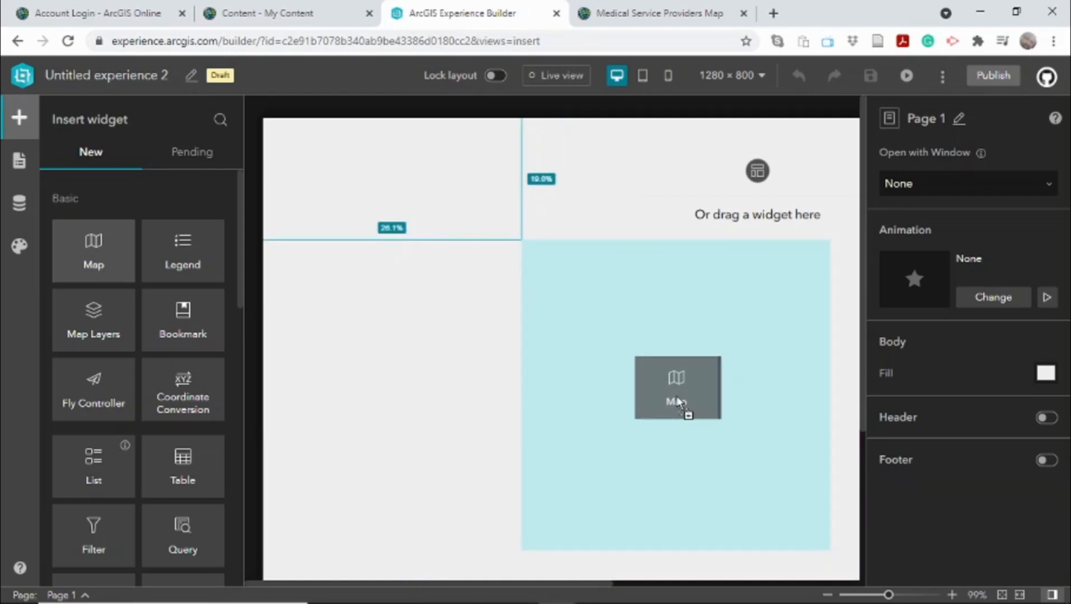
drag(677, 400, 686, 426)
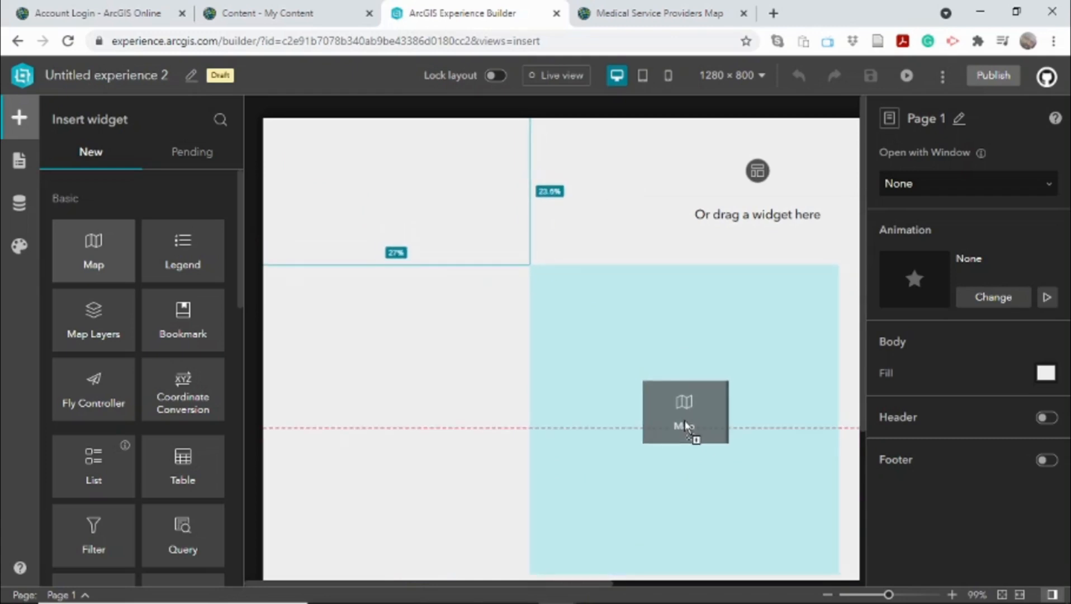
mouse_move(685, 425)
mouse_down()
mouse_move(640, 403)
mouse_move(682, 407)
mouse_up()
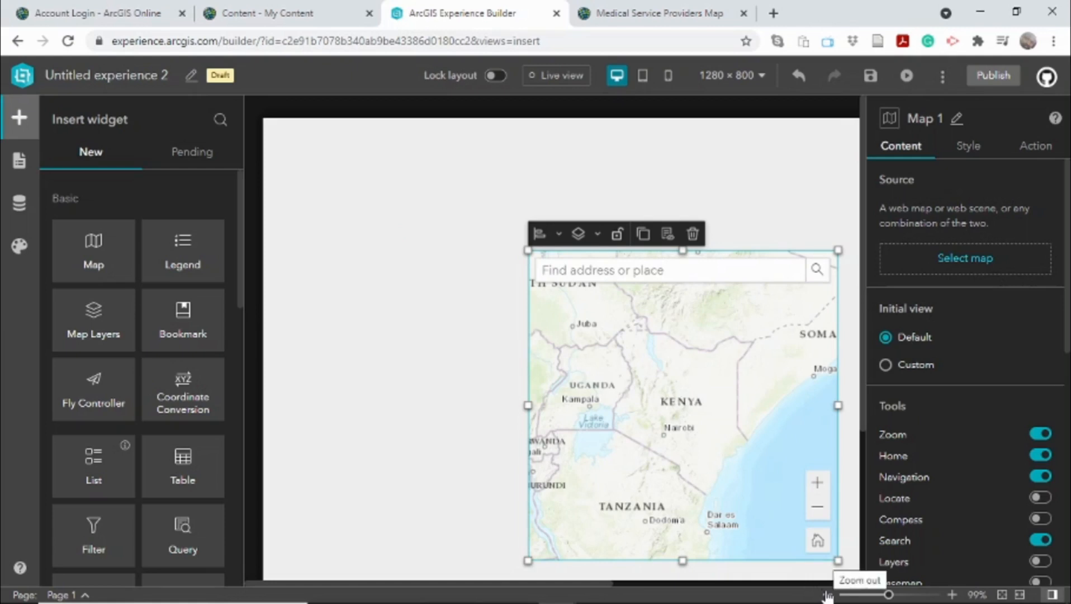
Move the Map widget into the lower-right corner of the page
click(827, 594)
click(827, 594)
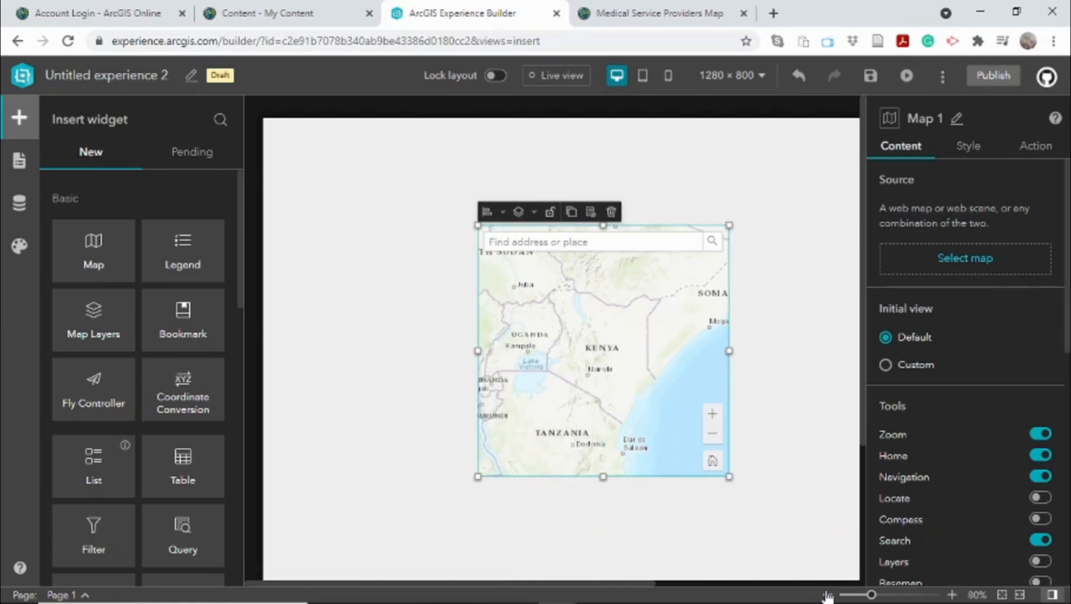
click(828, 594)
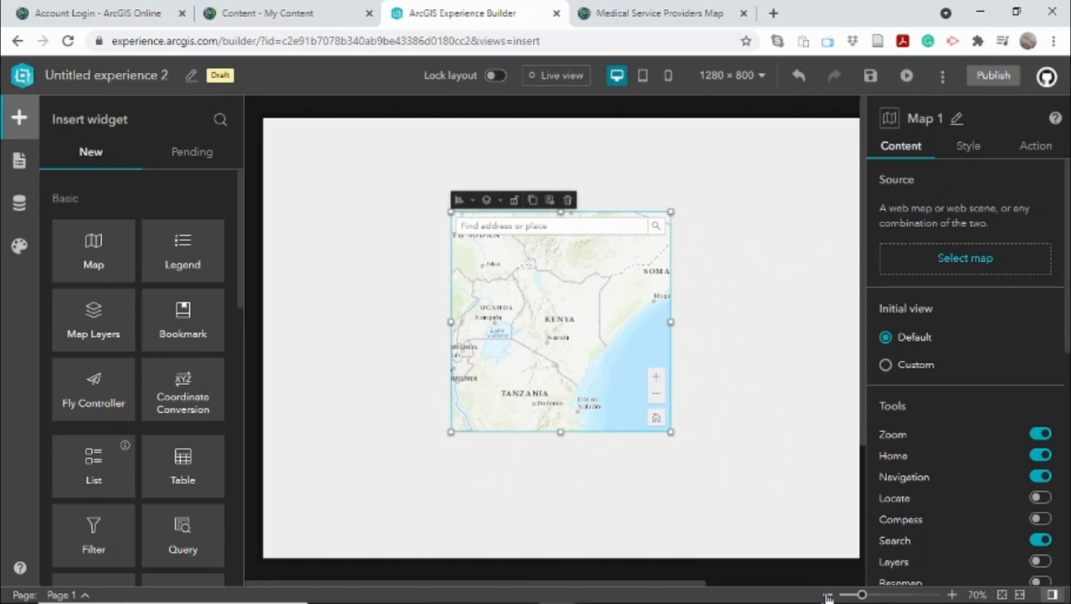
click(827, 594)
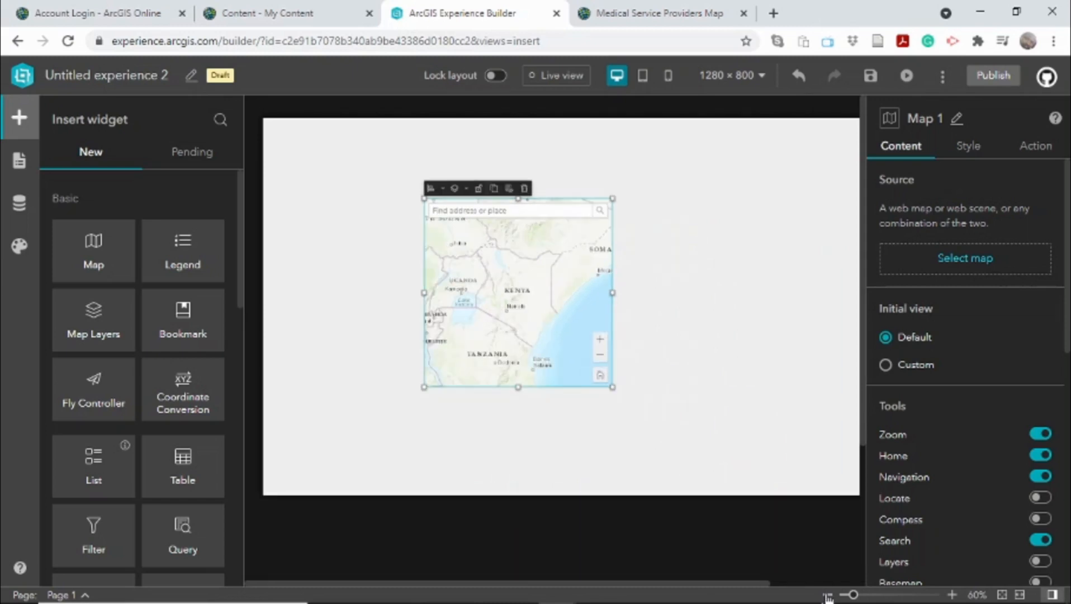
mouse_move(738, 580)
mouse_down()
mouse_move(781, 586)
mouse_move(745, 594)
mouse_up()
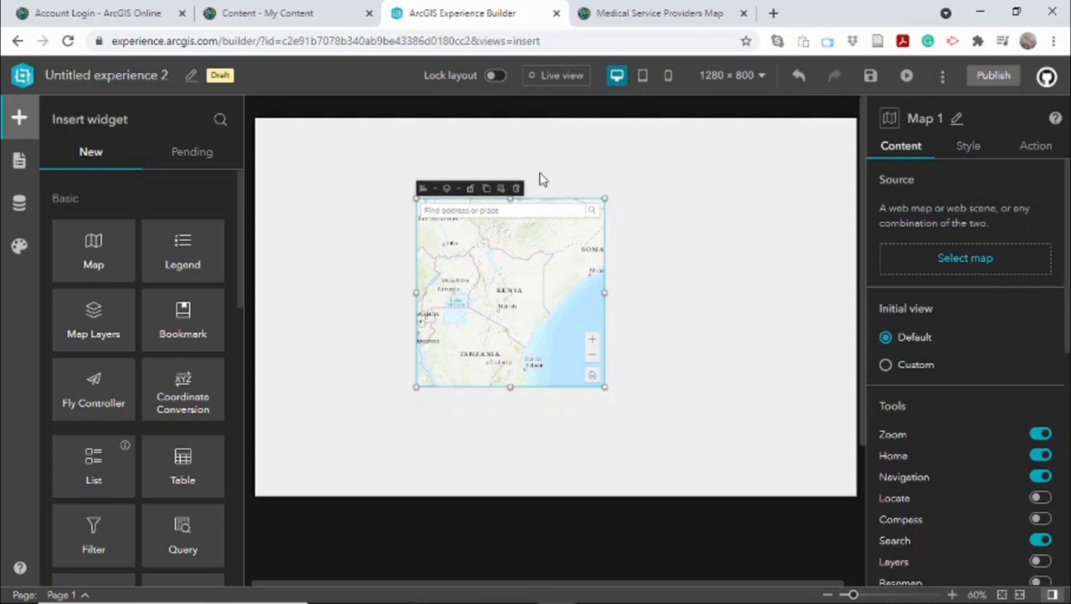
drag(548, 214, 799, 326)
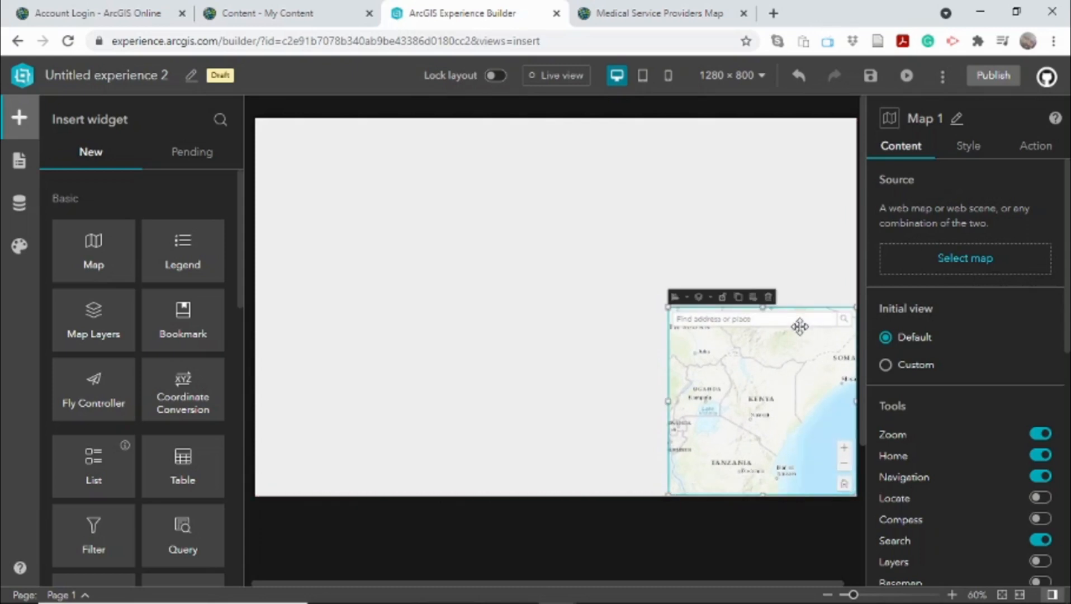
Set the Map widget's height to 100% and width to 75%, and keep it within the parent container
click(968, 155)
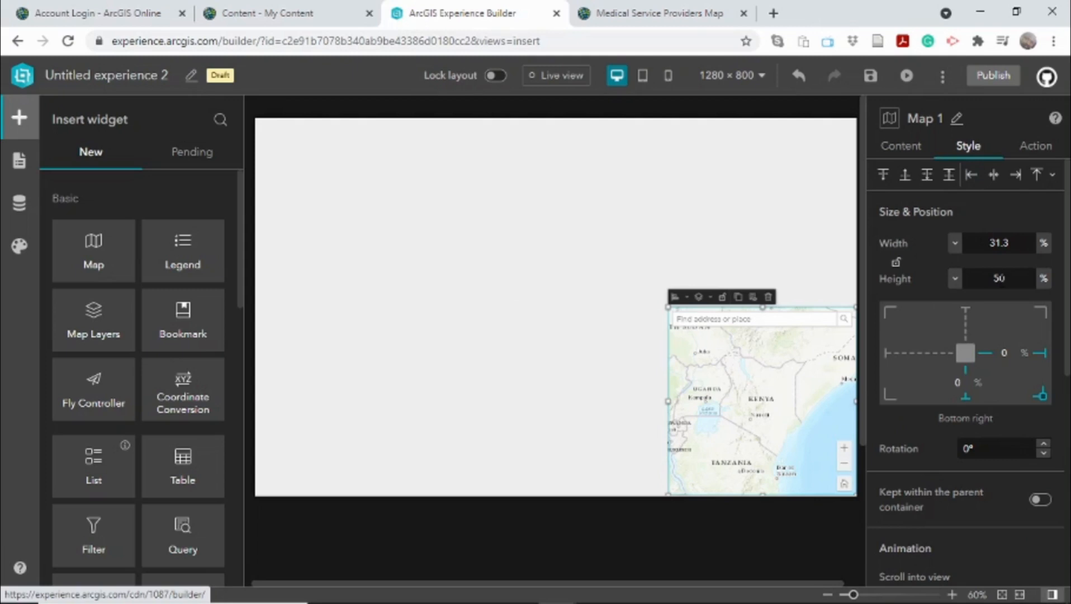
click(998, 278)
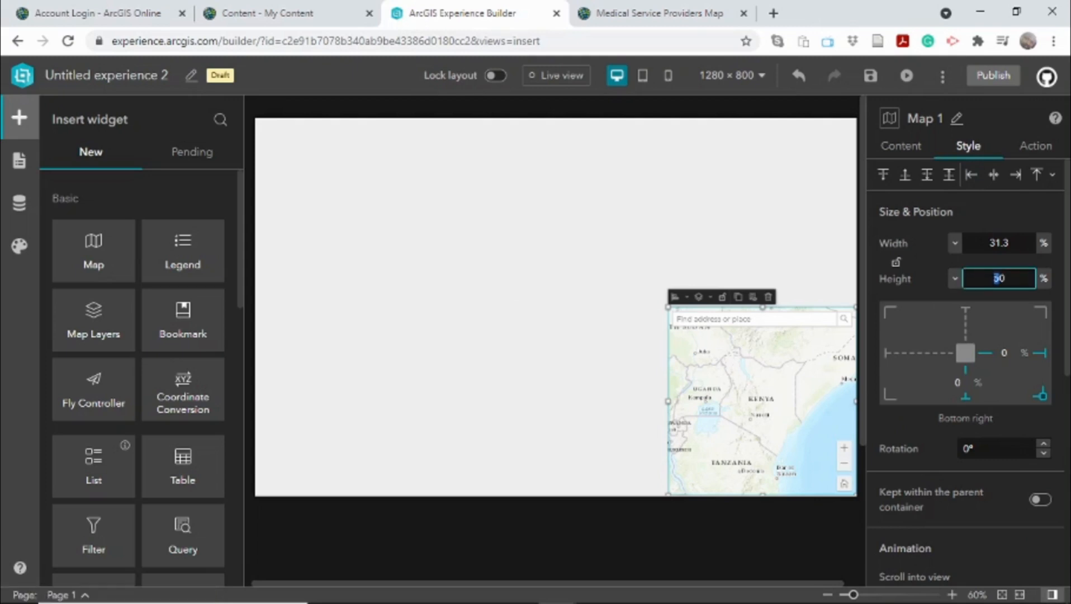
text(100)
key(Return)
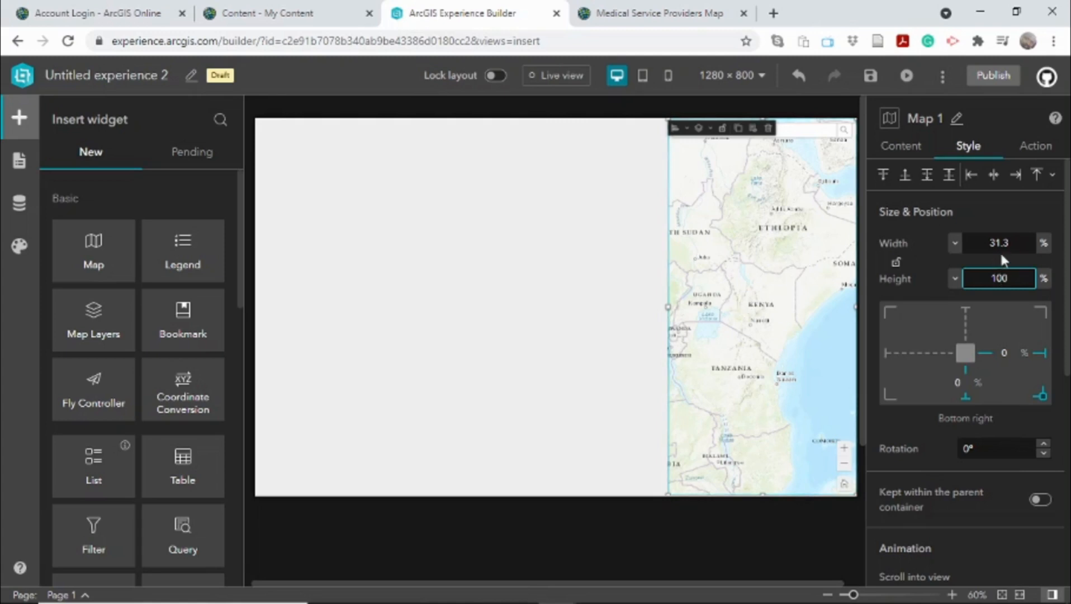
click(978, 242)
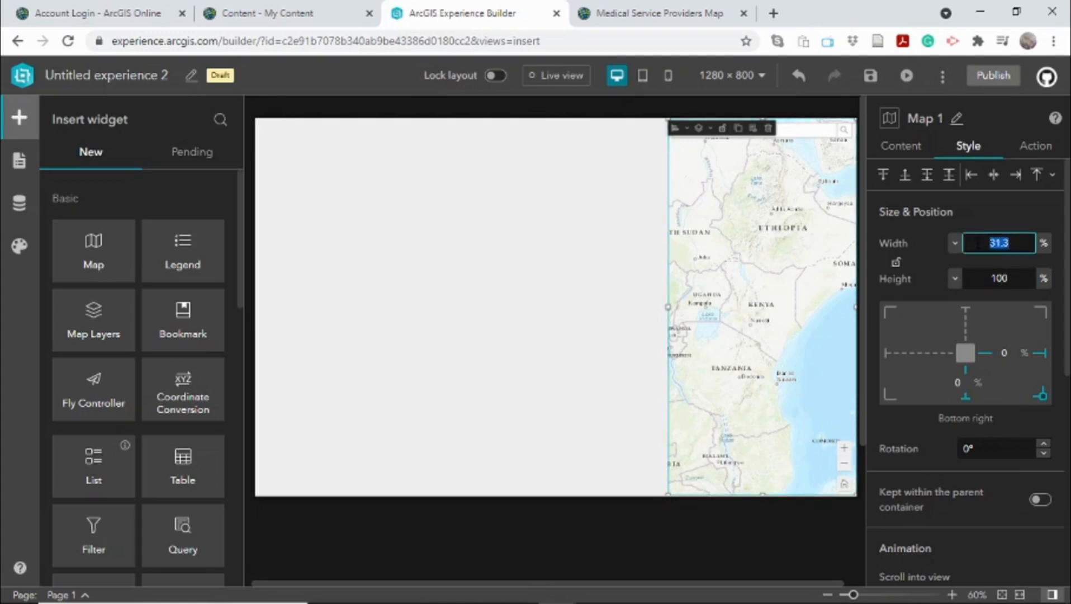
text(75)
key(Return)
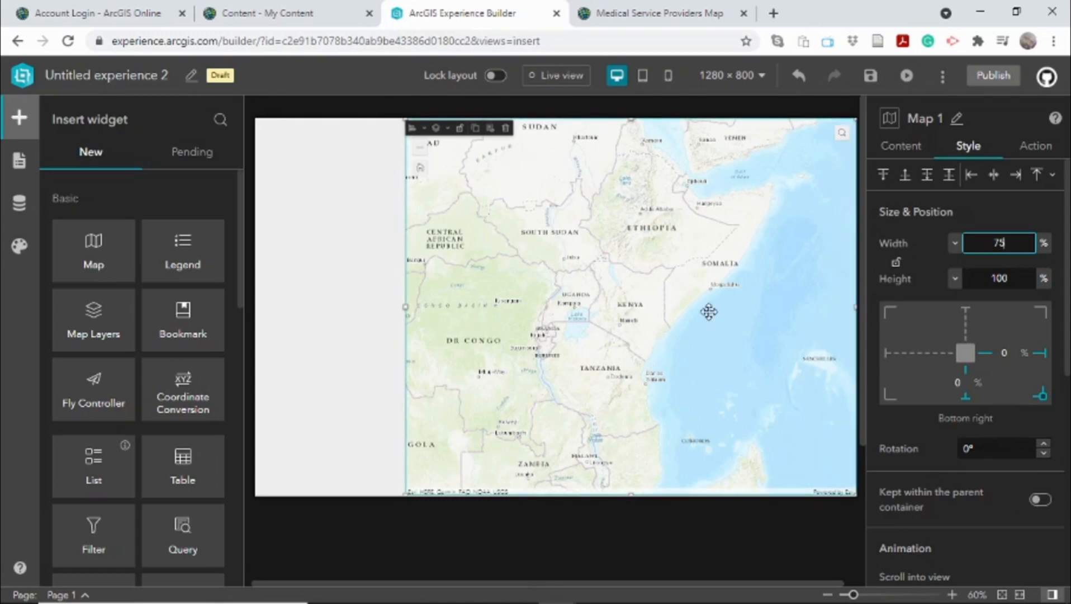
click(657, 370)
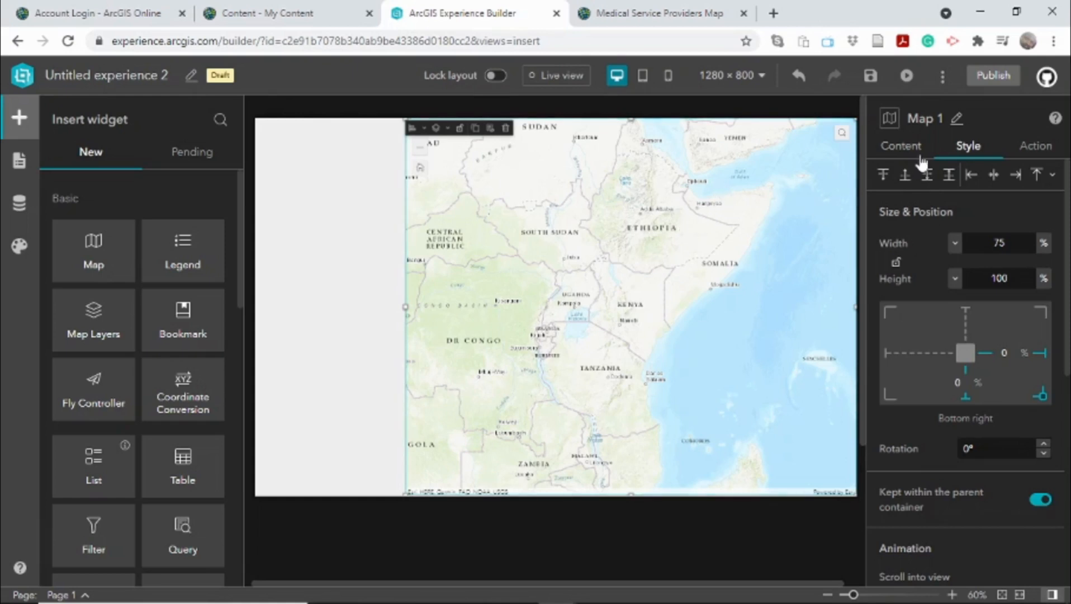
Add the Medical Service Providers Map web map as new data and use it as the Map widget's source
click(901, 155)
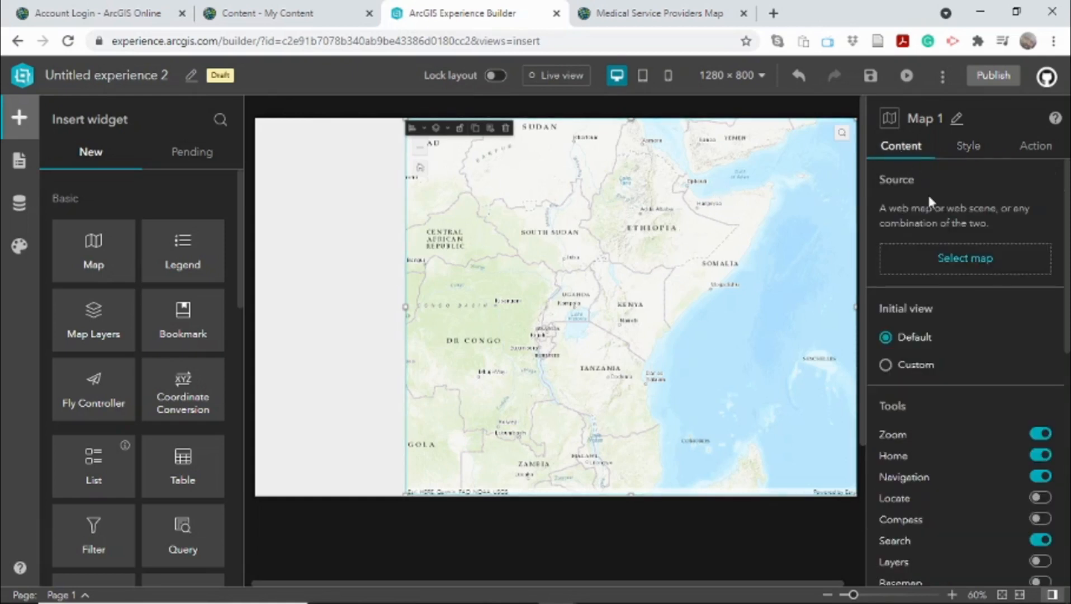
click(956, 271)
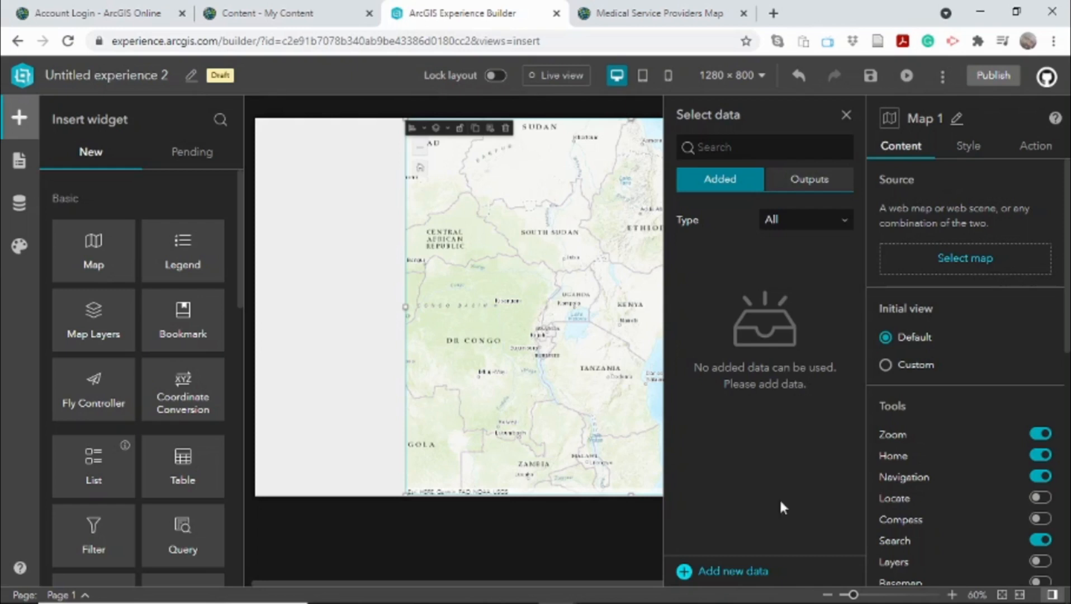
click(722, 579)
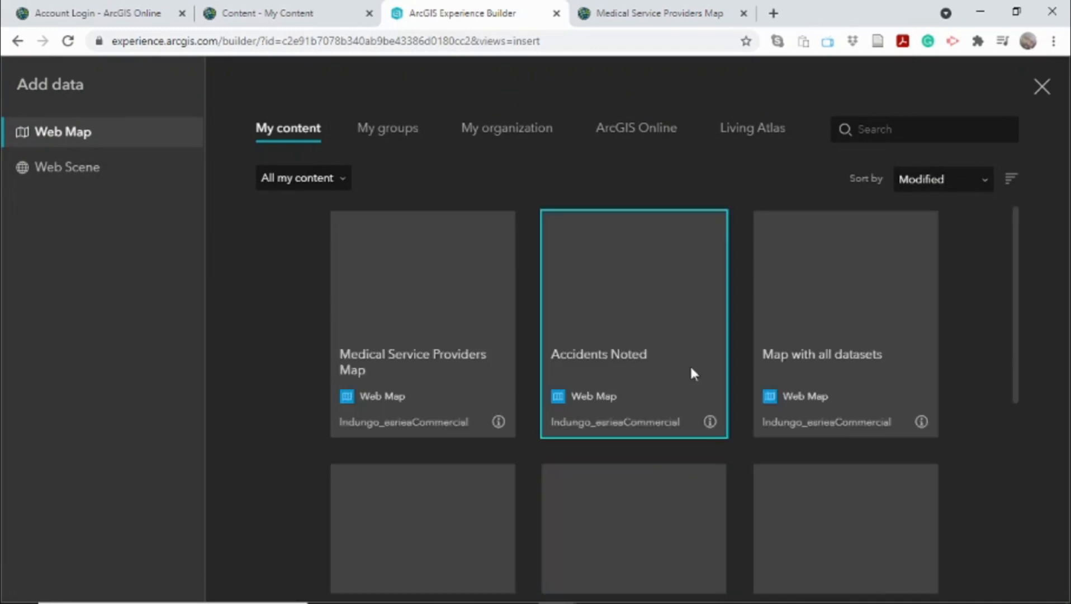
click(424, 339)
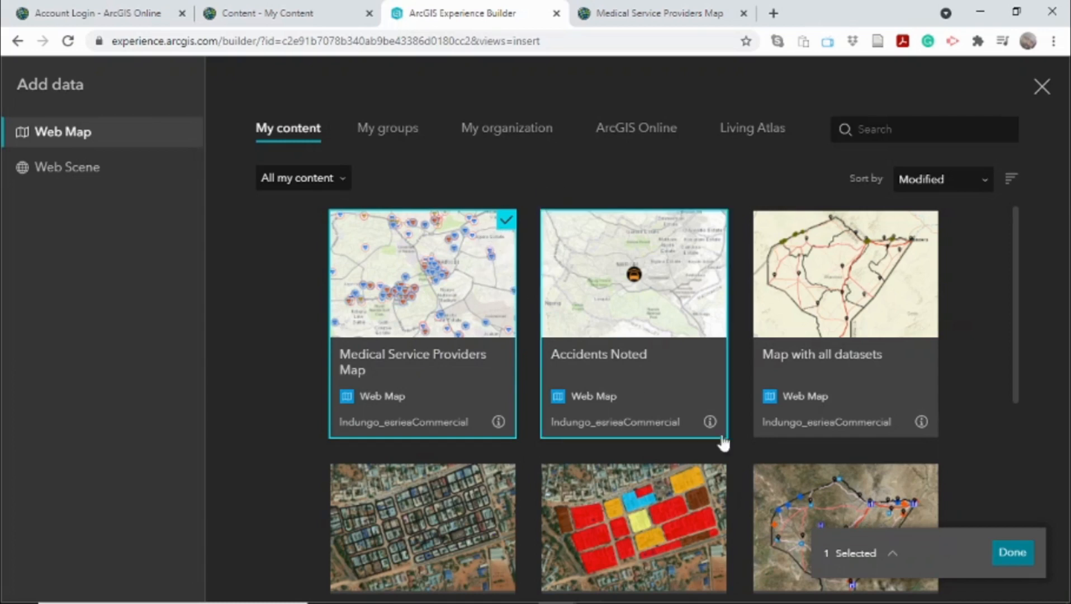
click(1017, 554)
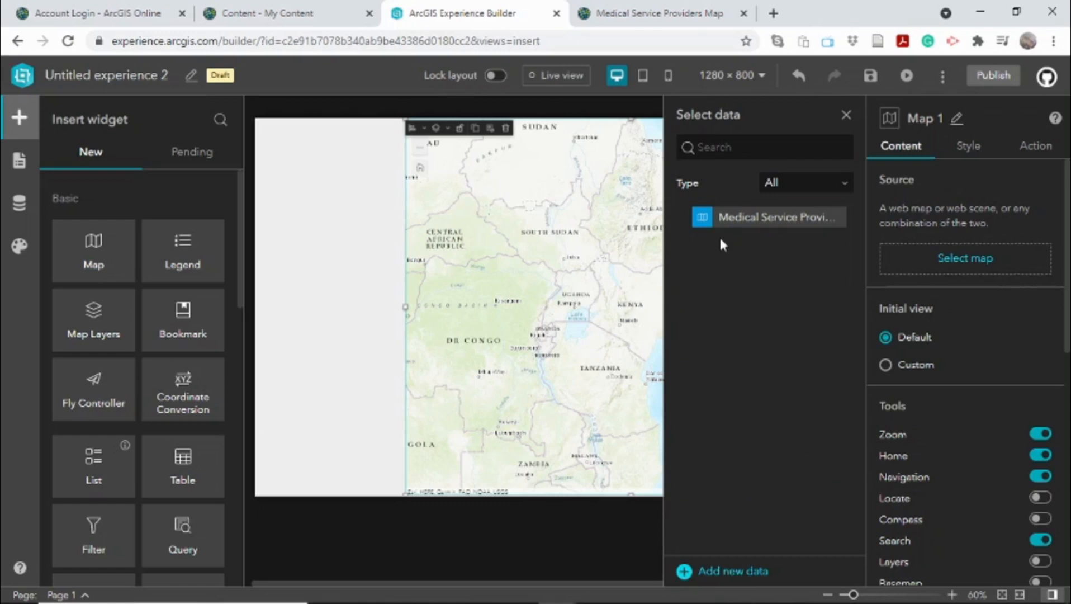
click(709, 228)
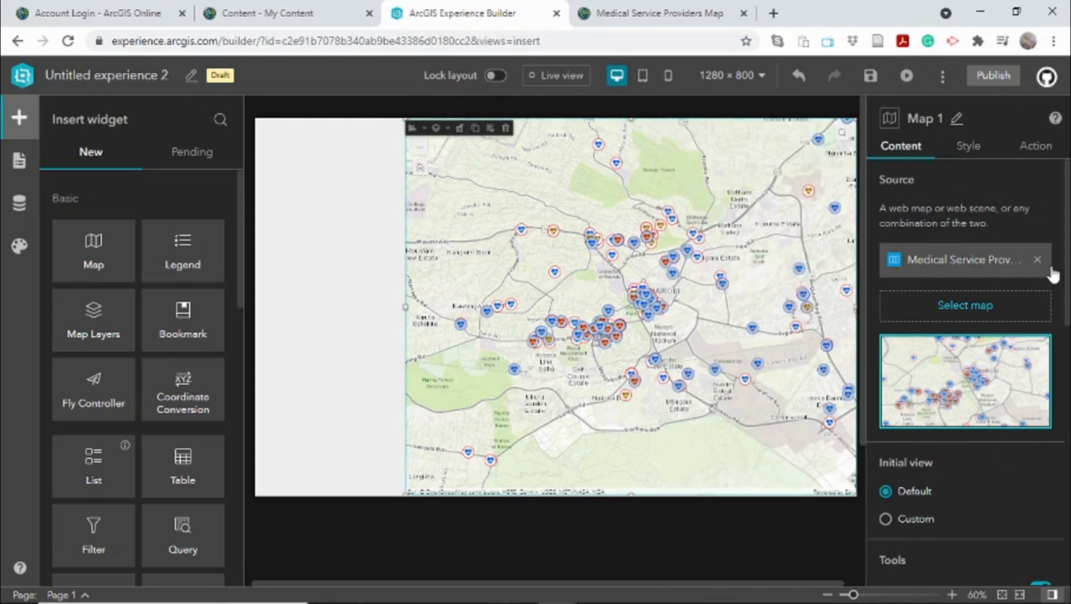
Enable the Basemap and Compass tools for the Map widget
drag(1068, 254, 1068, 386)
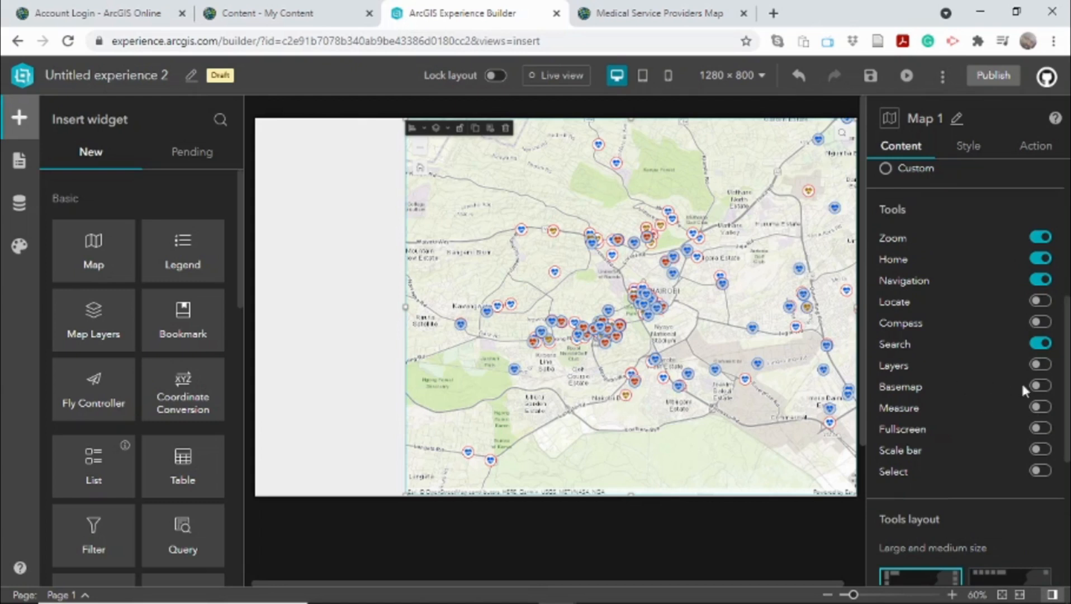
click(1039, 385)
click(1050, 321)
Turn on the header for Page 1 of the experience
click(22, 168)
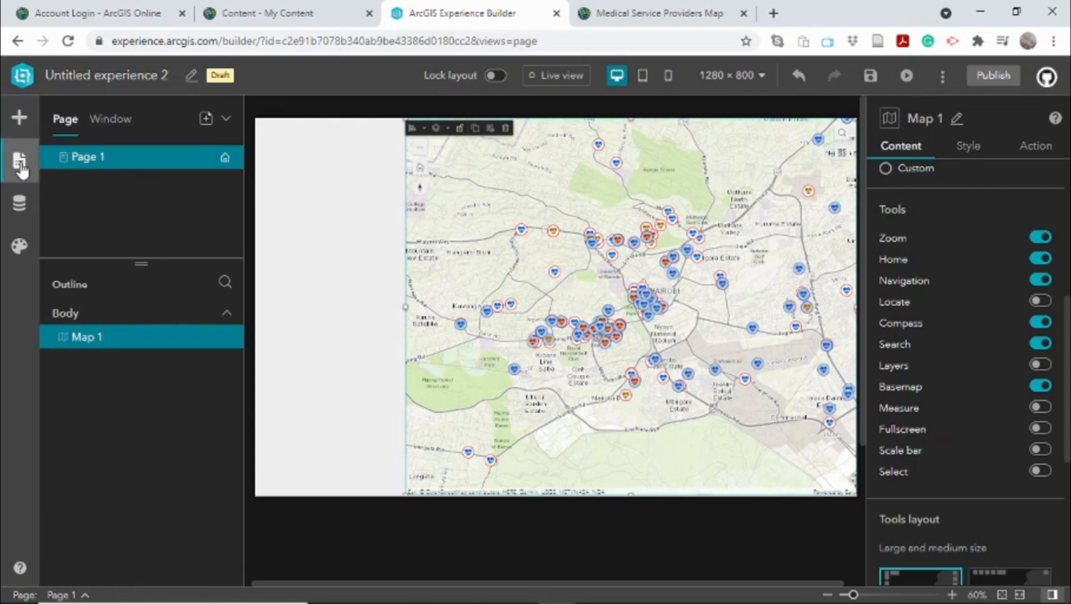
click(119, 168)
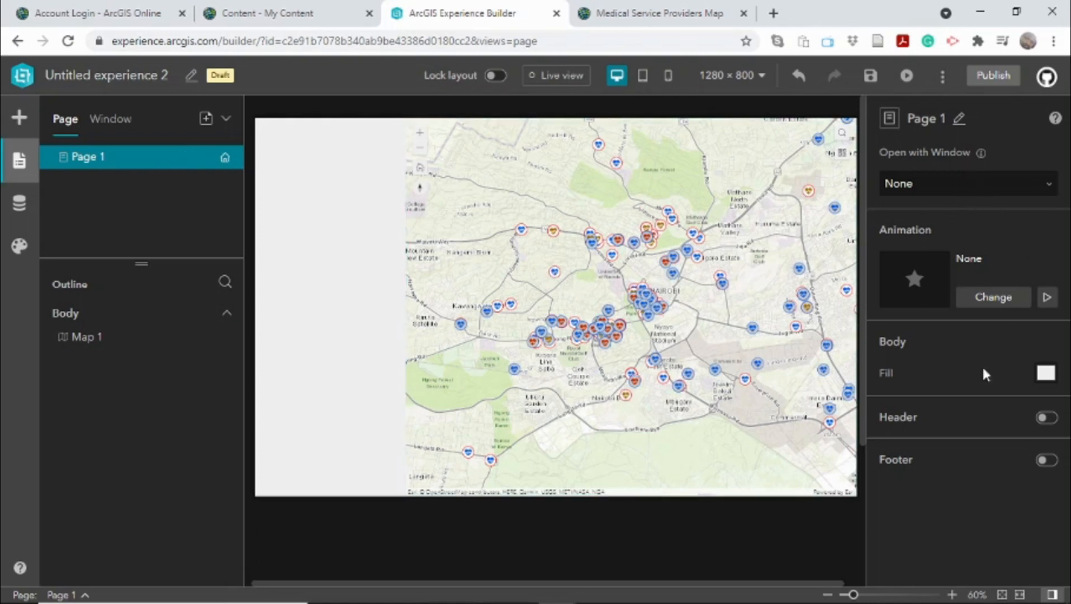
click(1047, 418)
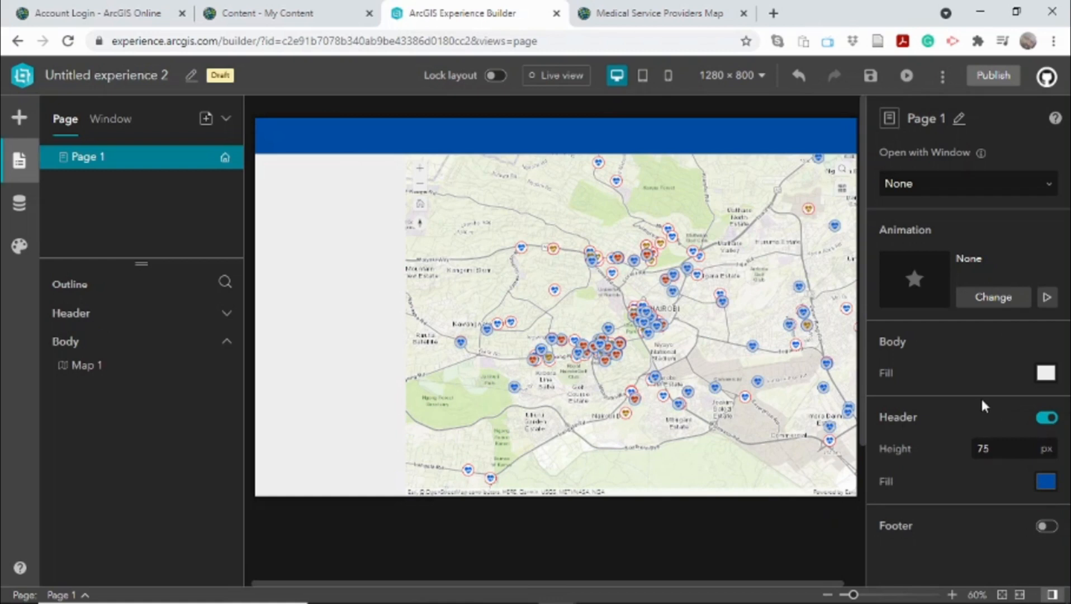
Turn on the footer for Page 1 and place a List widget in the empty body area beside the map
click(1045, 528)
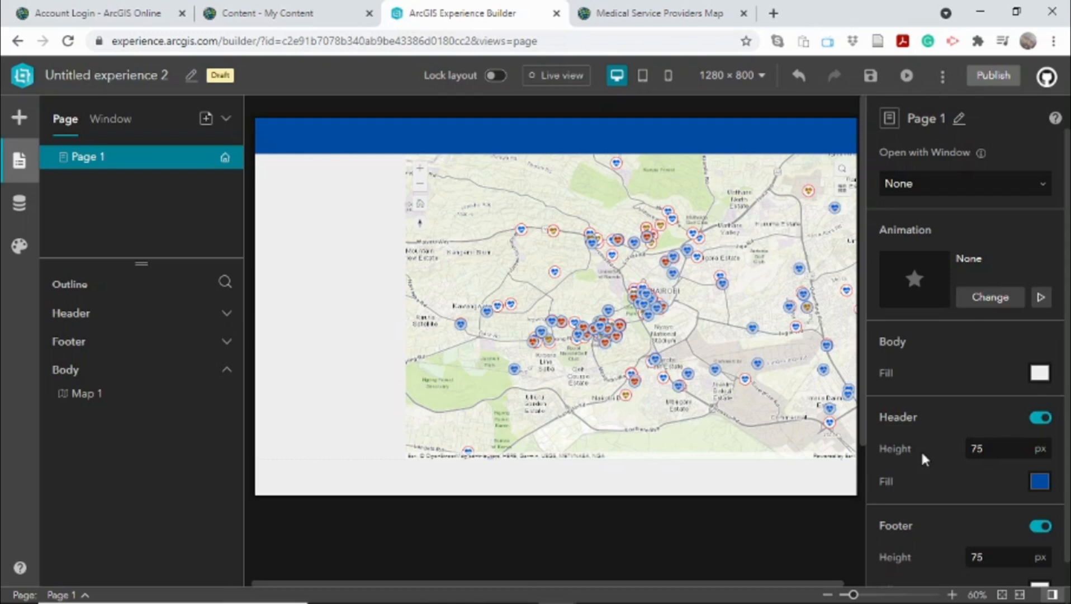
click(20, 119)
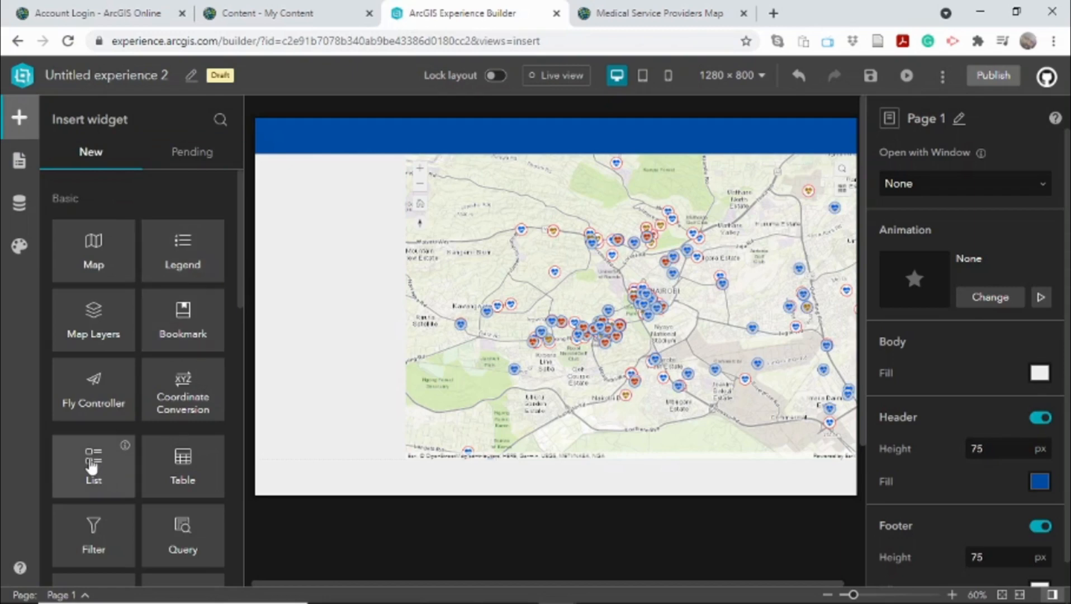
drag(93, 465, 363, 312)
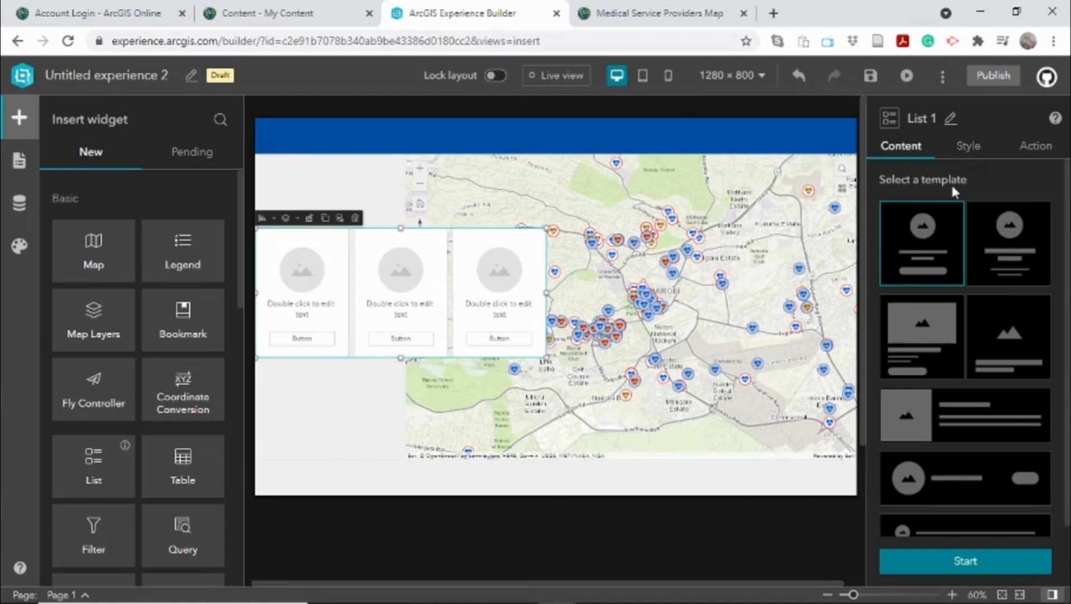
Set the List widget's width to 25%
click(975, 150)
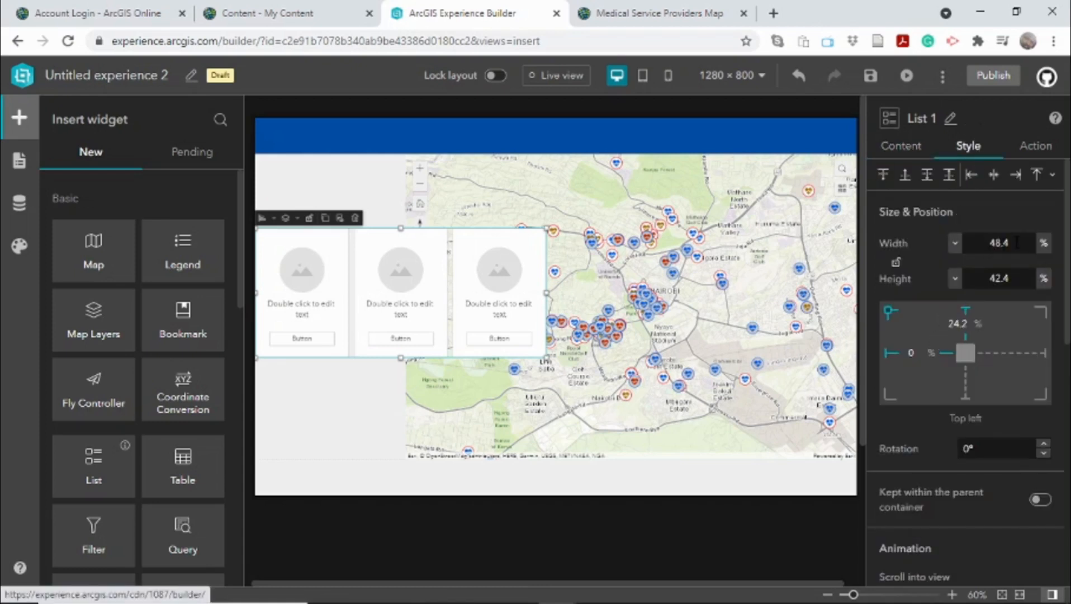
drag(1017, 242, 981, 243)
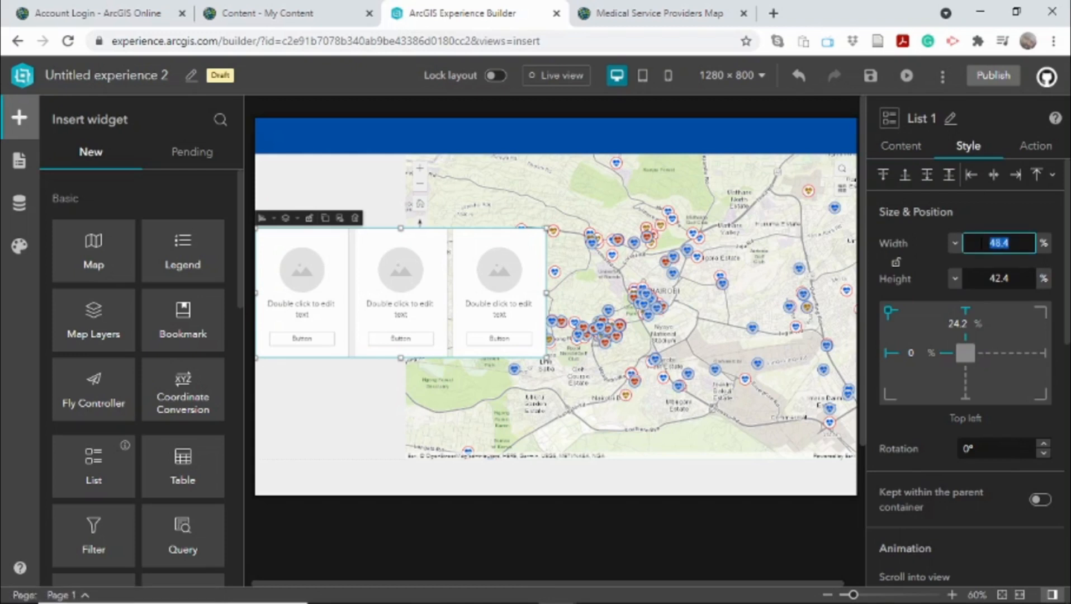
text(25)
key(Return)
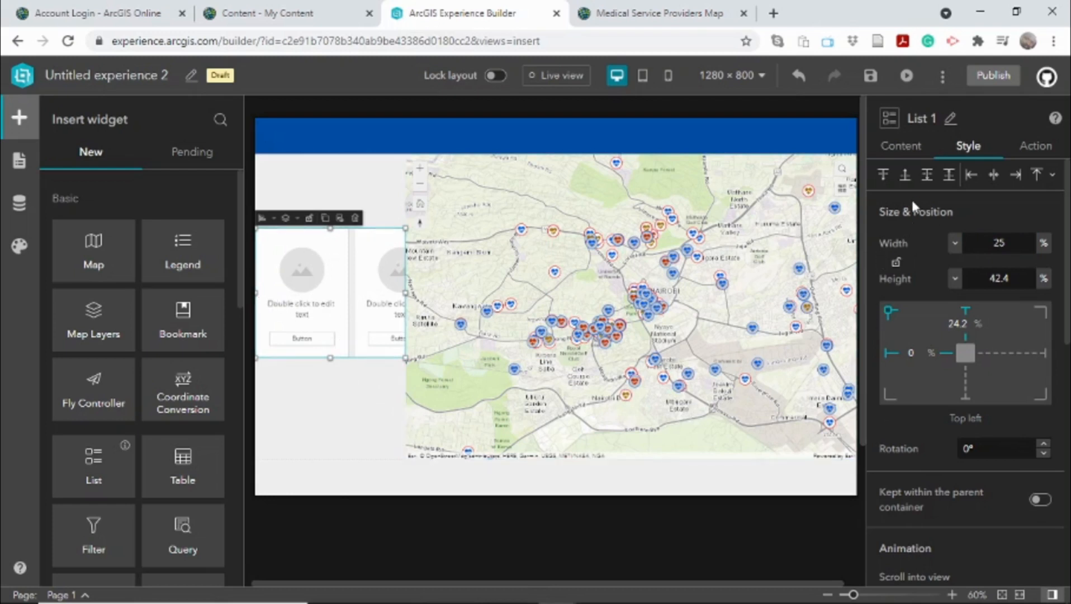
Choose the compact list template with a small round image and a single line of text per row
click(901, 146)
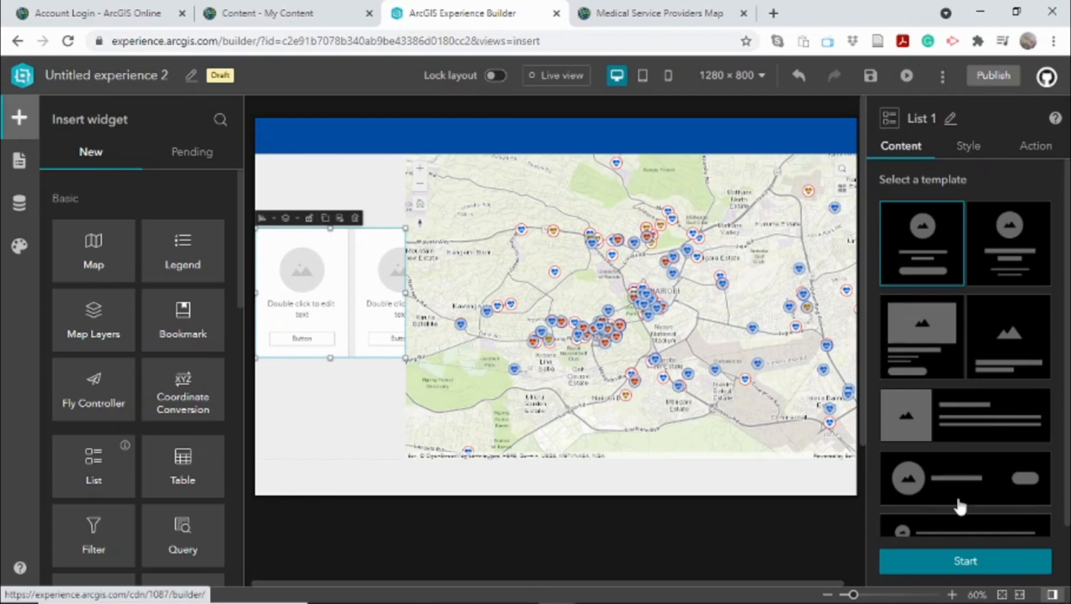
drag(1067, 475, 1068, 517)
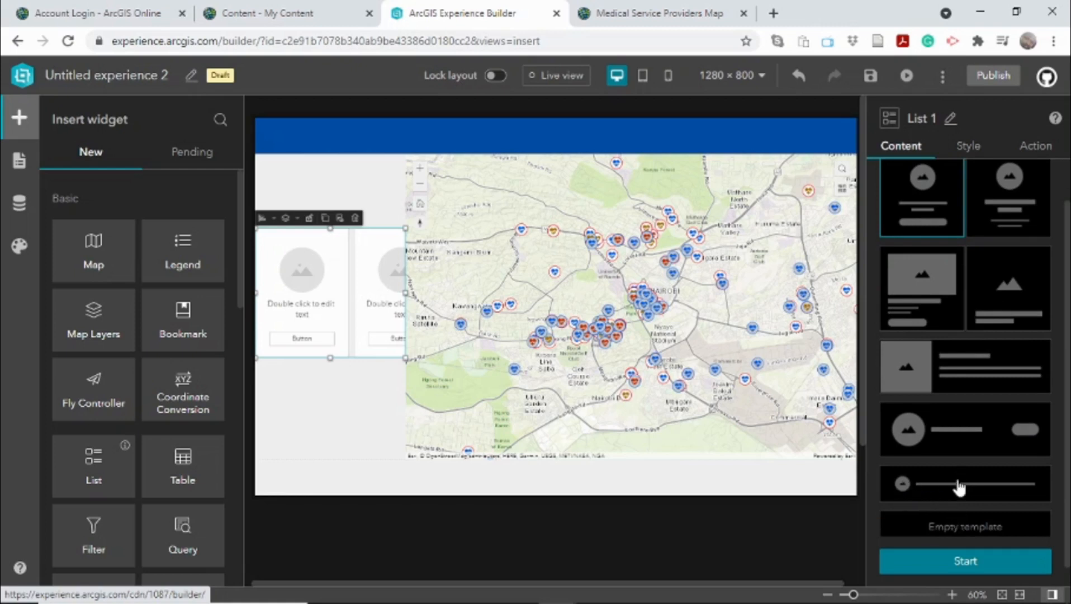
click(959, 489)
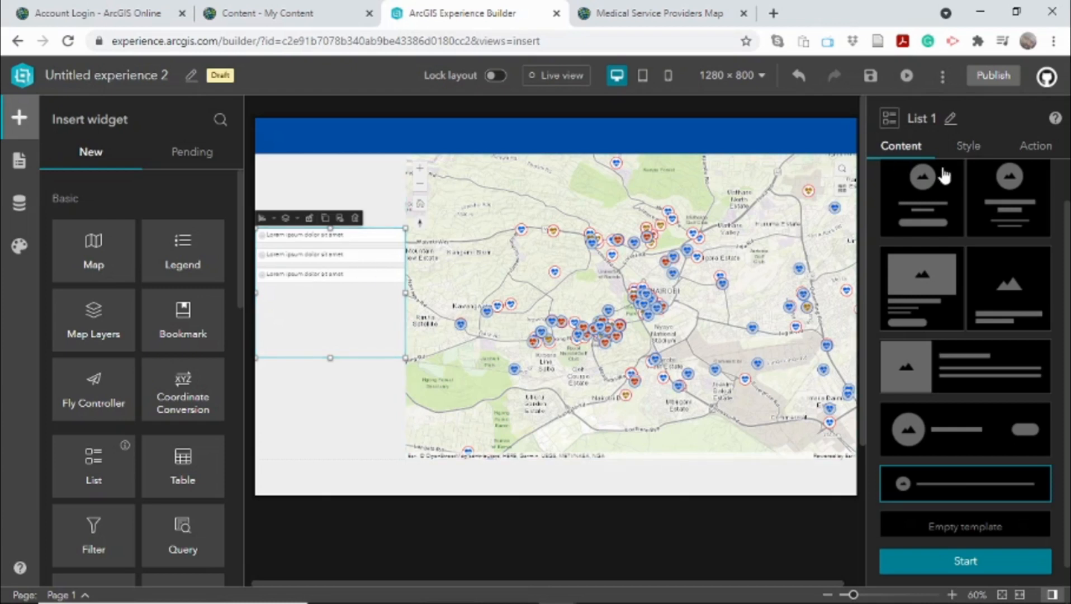
Set the List widget's height to 70%
click(965, 147)
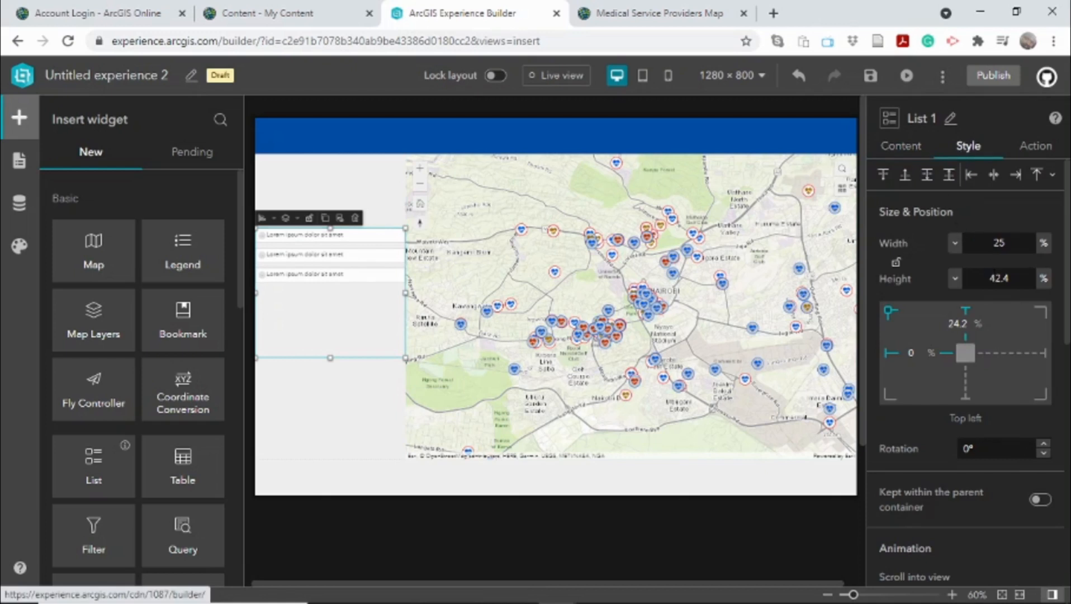
drag(1020, 279, 987, 278)
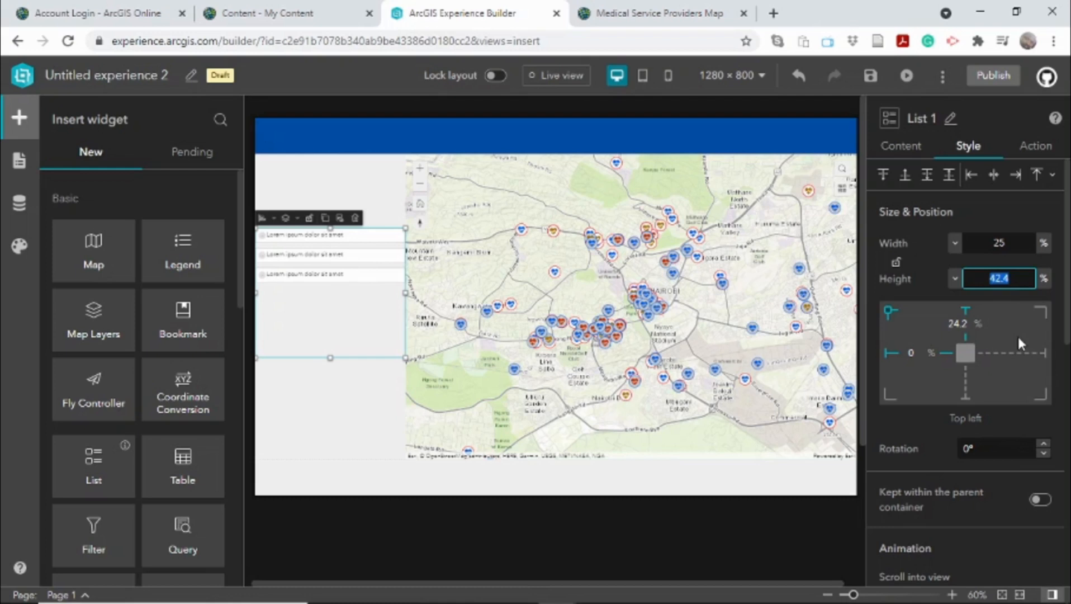
text(70)
key(Return)
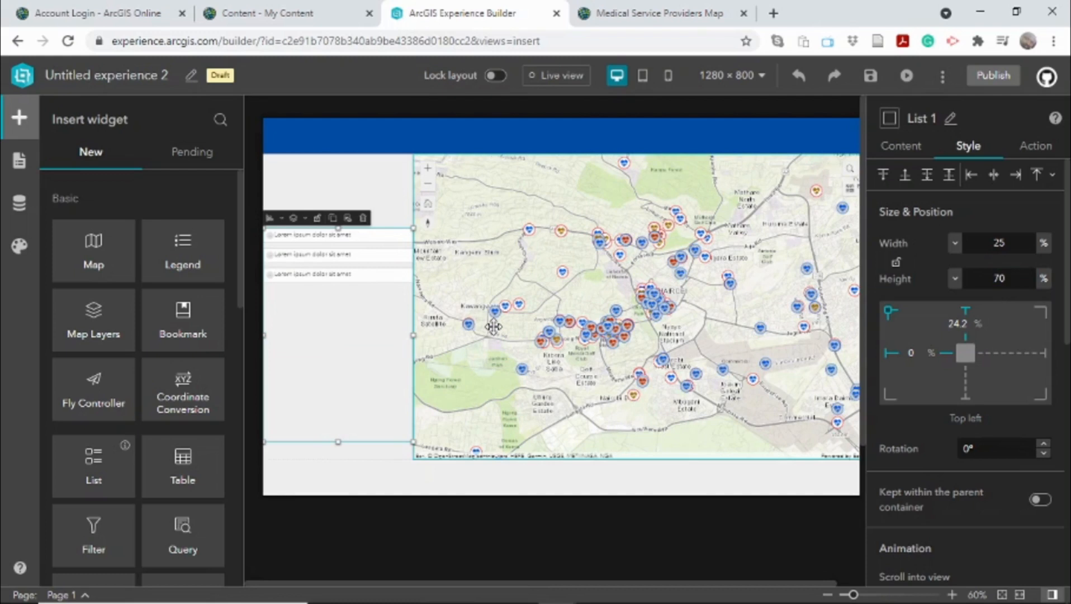
Stretch the List widget to the full height of the page body
click(281, 219)
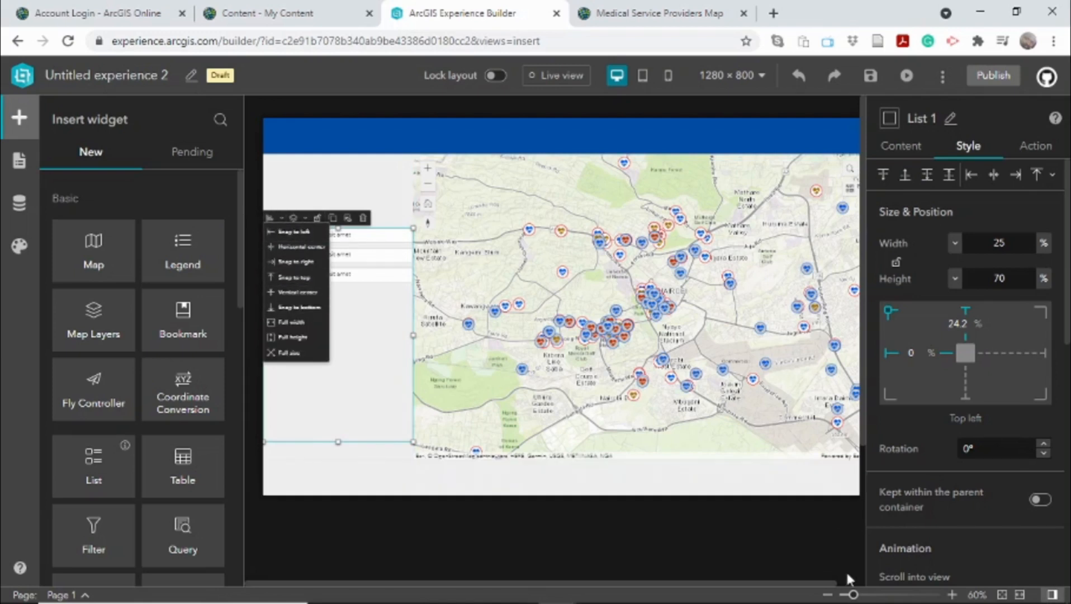
drag(859, 595, 867, 594)
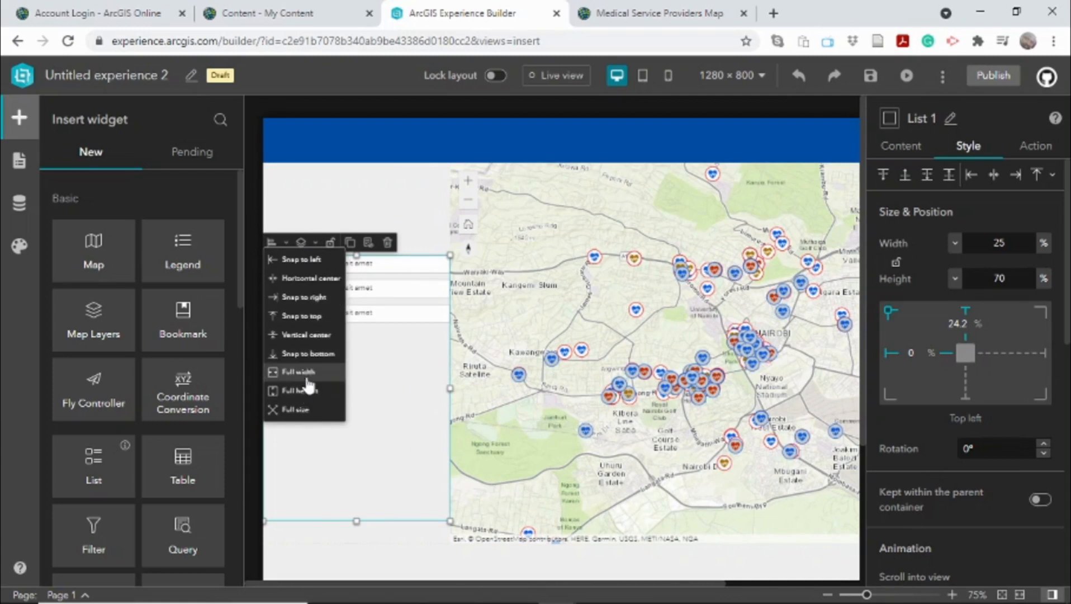
click(308, 397)
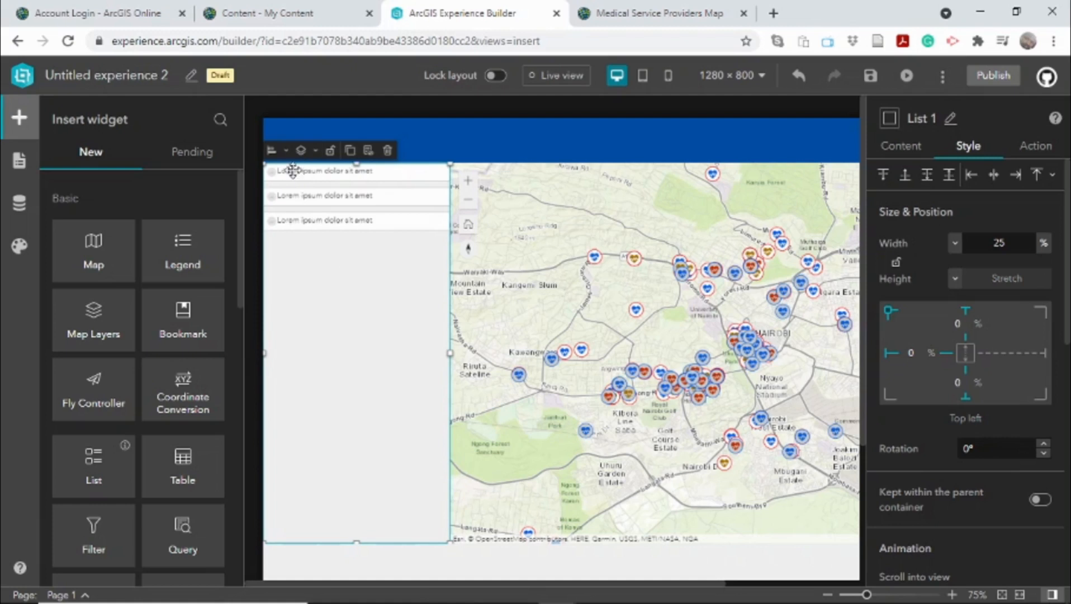
Start the list with the chosen template and connect it to the Medical Service Providers layer within the web map
click(902, 149)
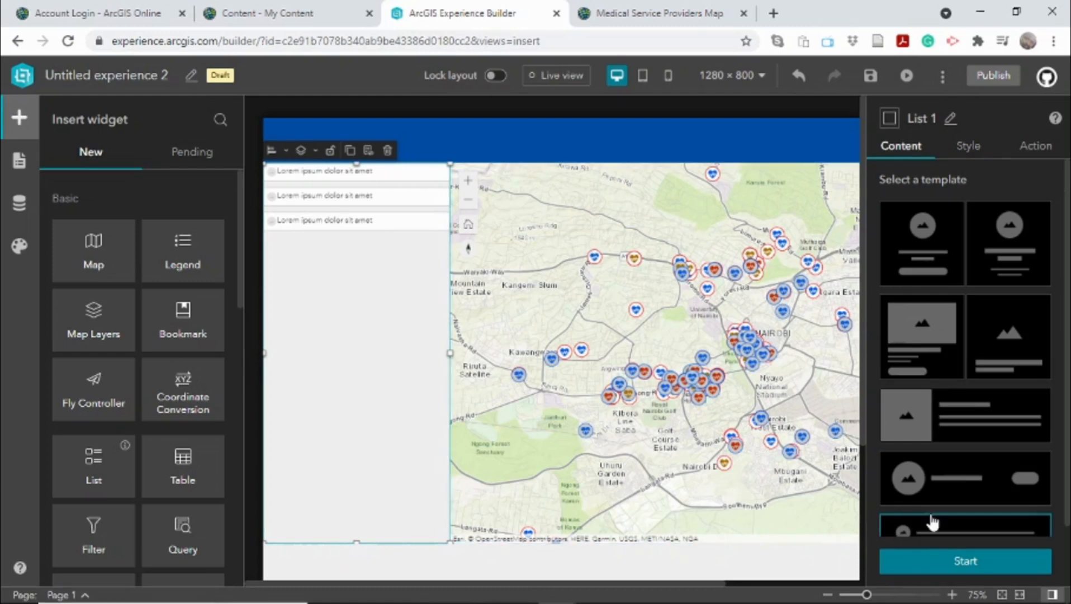
click(966, 564)
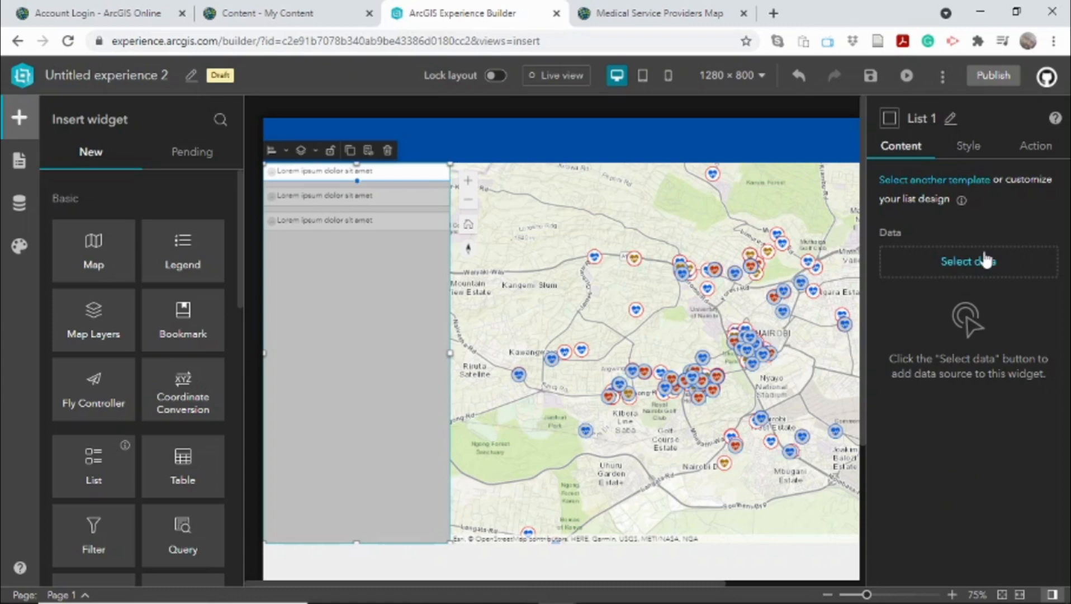
click(984, 261)
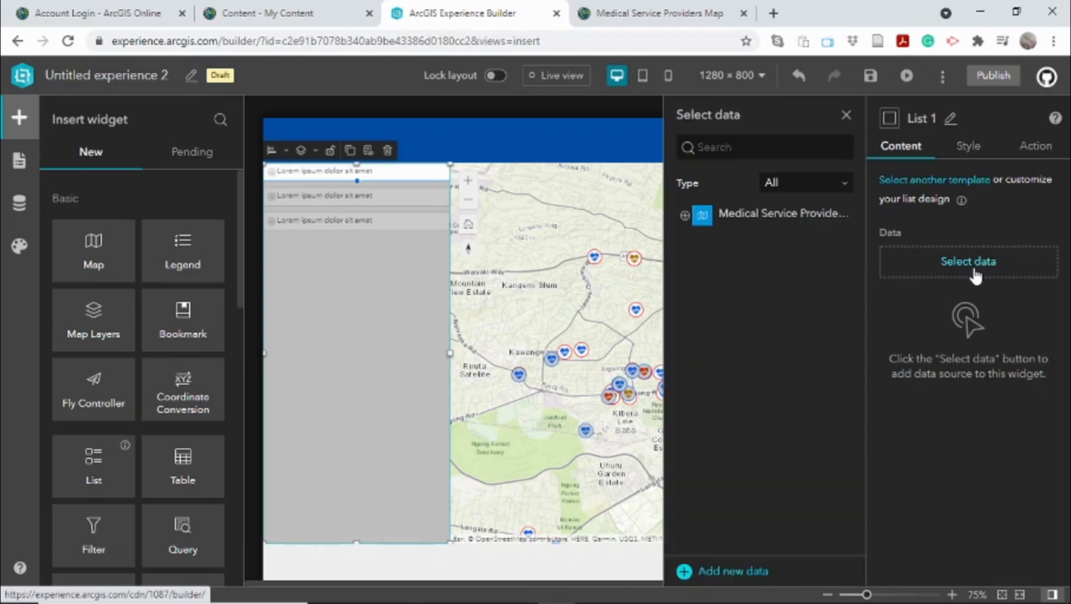
click(686, 216)
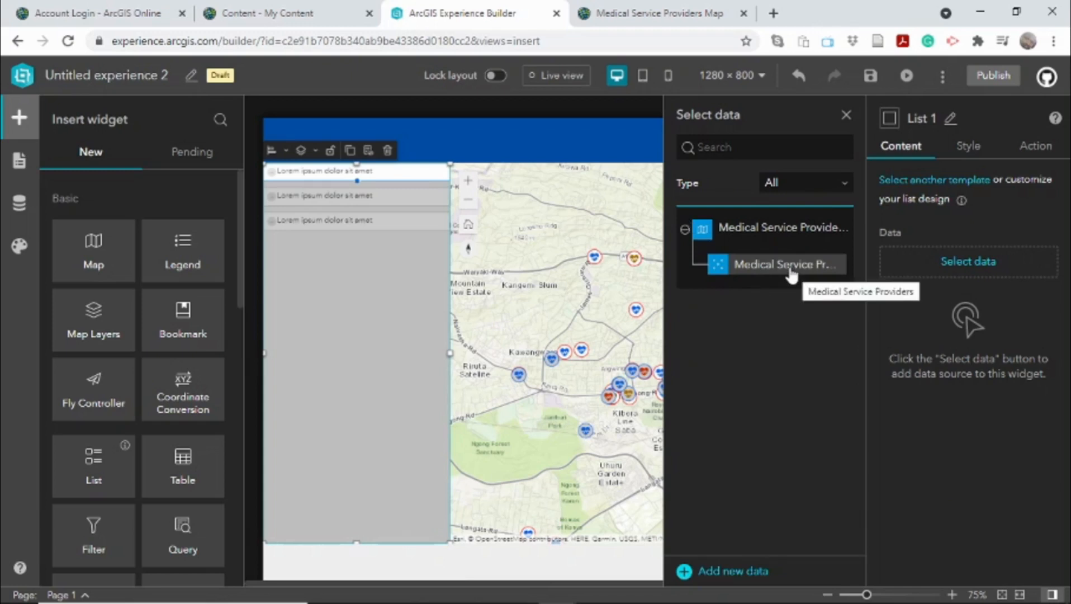
click(790, 264)
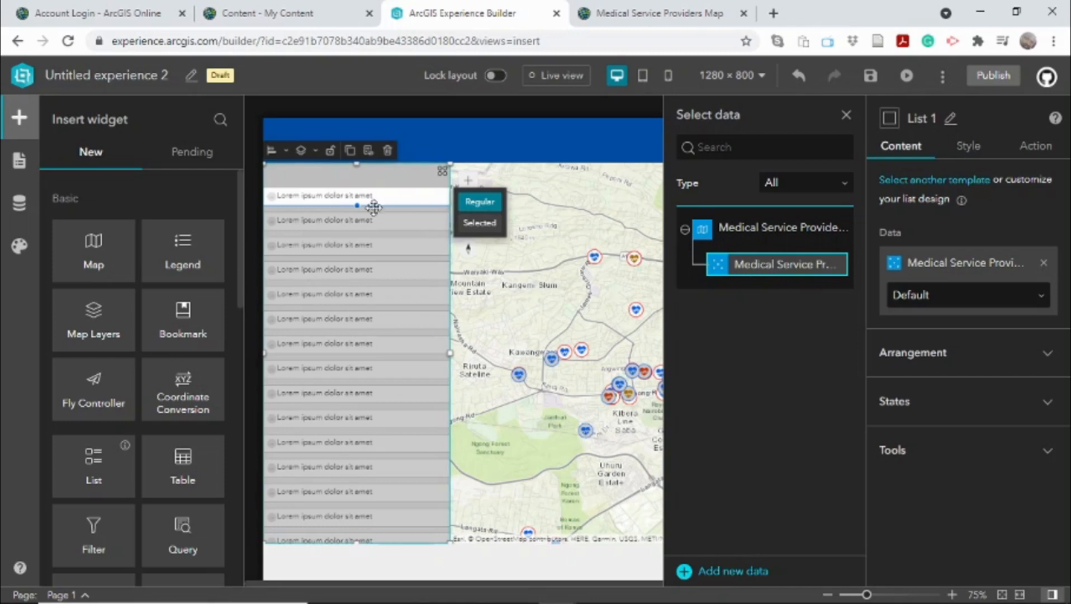
Replace the placeholder text in the first list item with the dynamic Provider's Name attribute
click(295, 198)
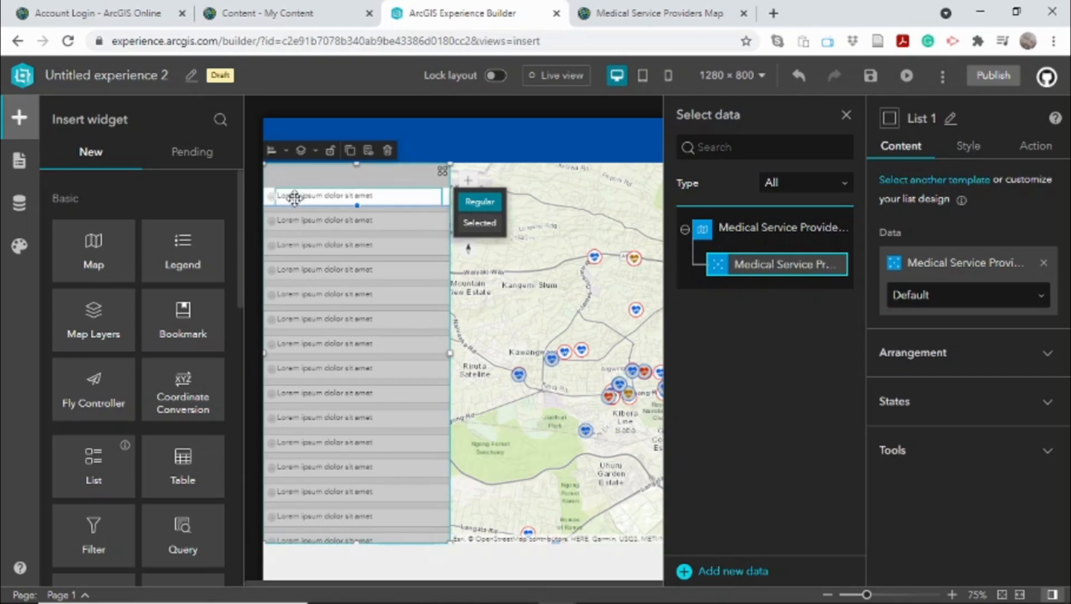
click(311, 196)
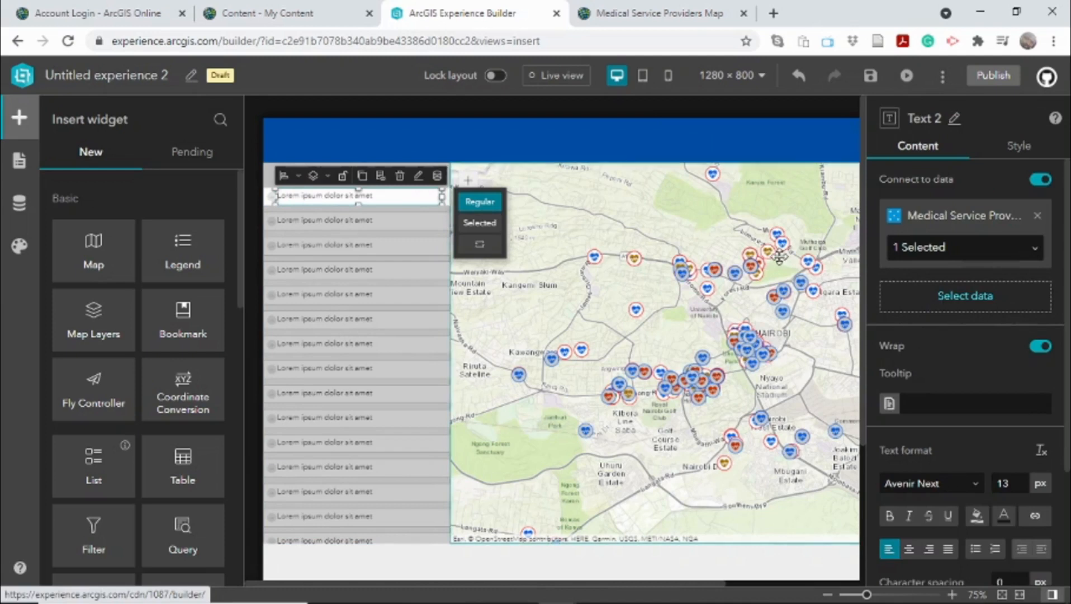
click(969, 256)
click(969, 255)
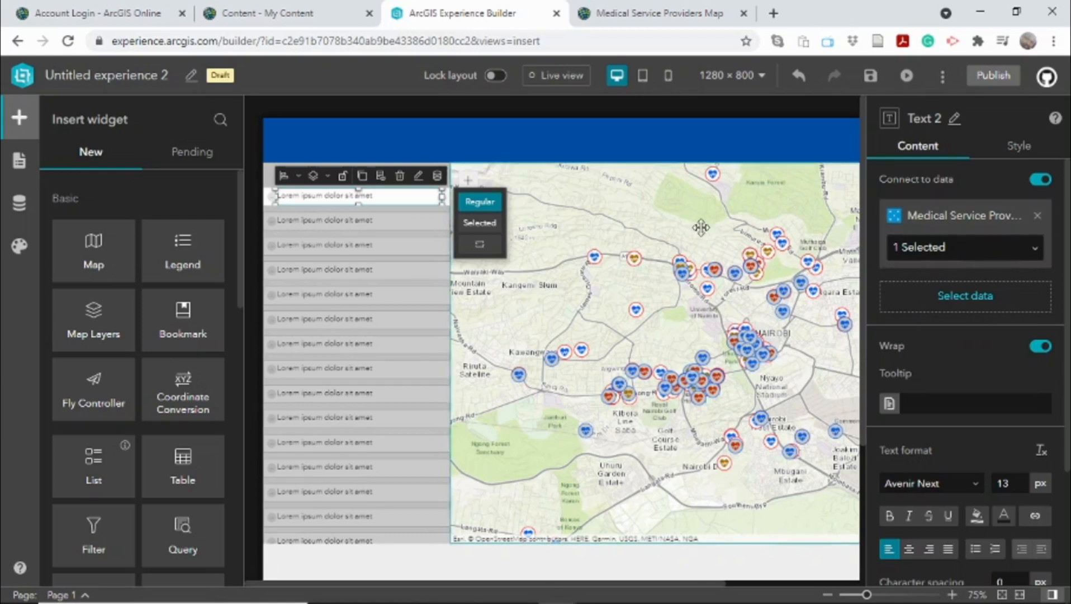
click(437, 176)
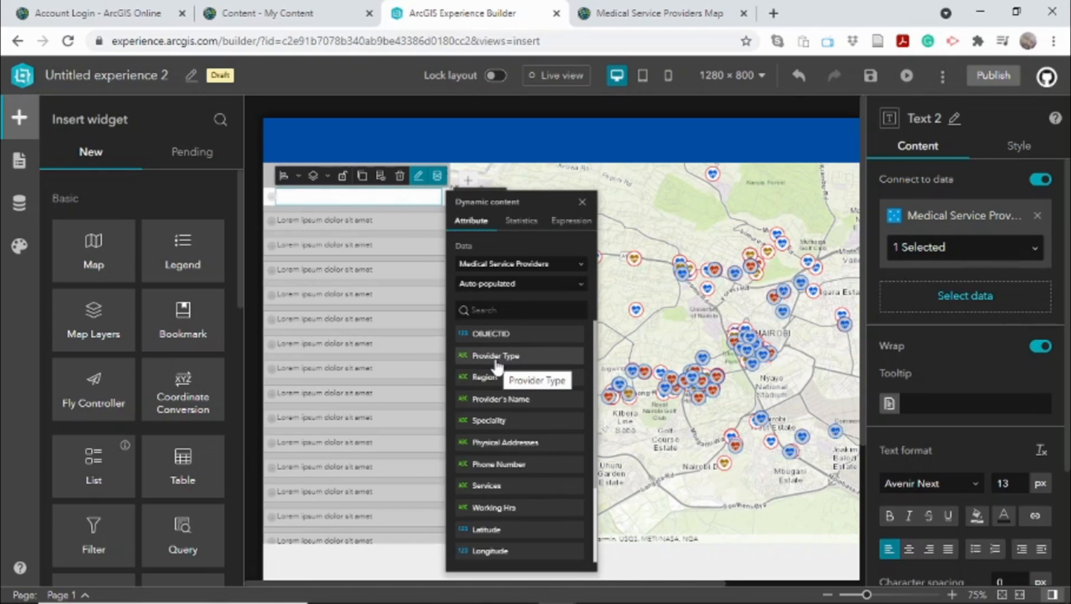
click(503, 401)
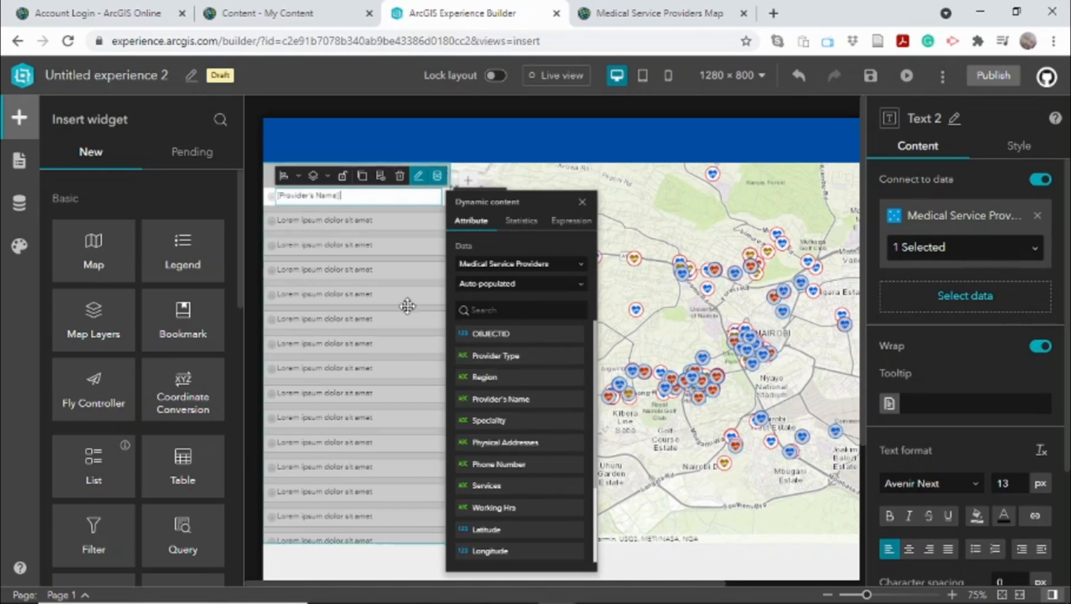
Add the Speciality and Phone Number attributes on separate lines below the provider's name, and enlarge the list item to fit all three lines
click(352, 200)
key(Return)
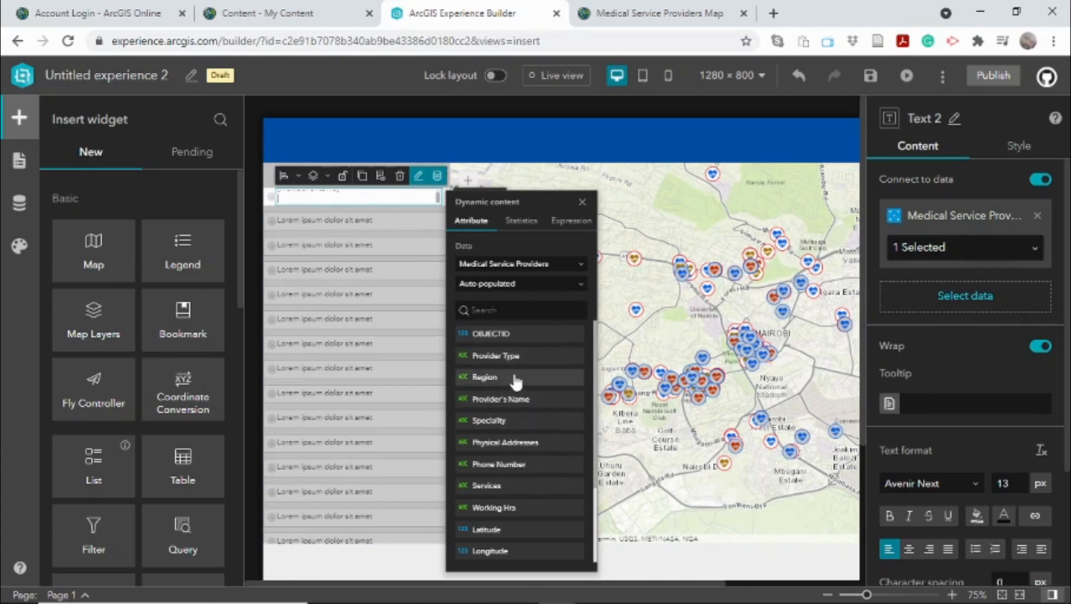
click(515, 422)
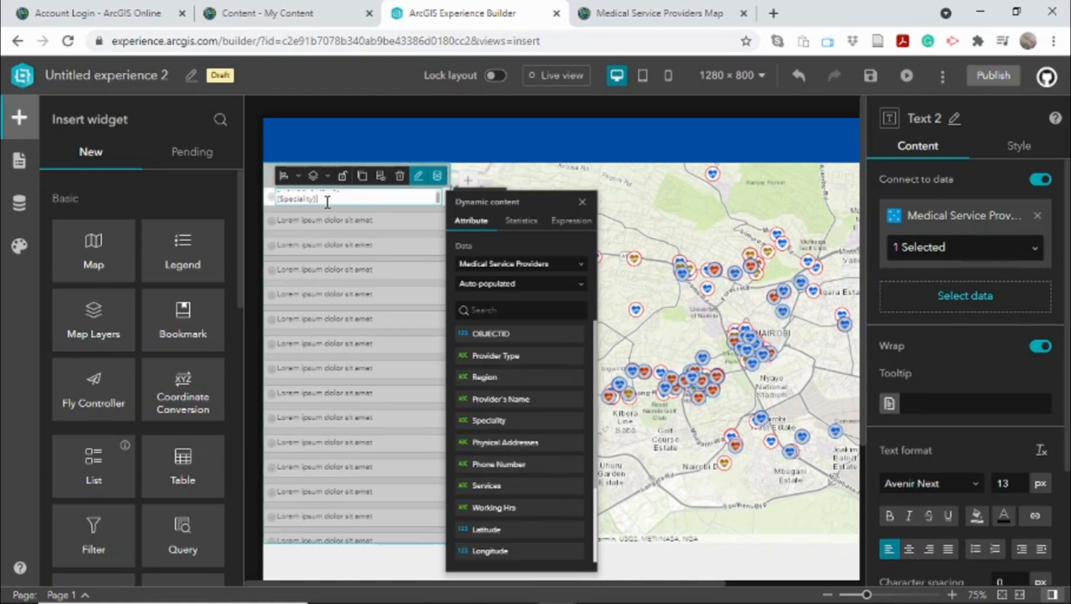
key(Return)
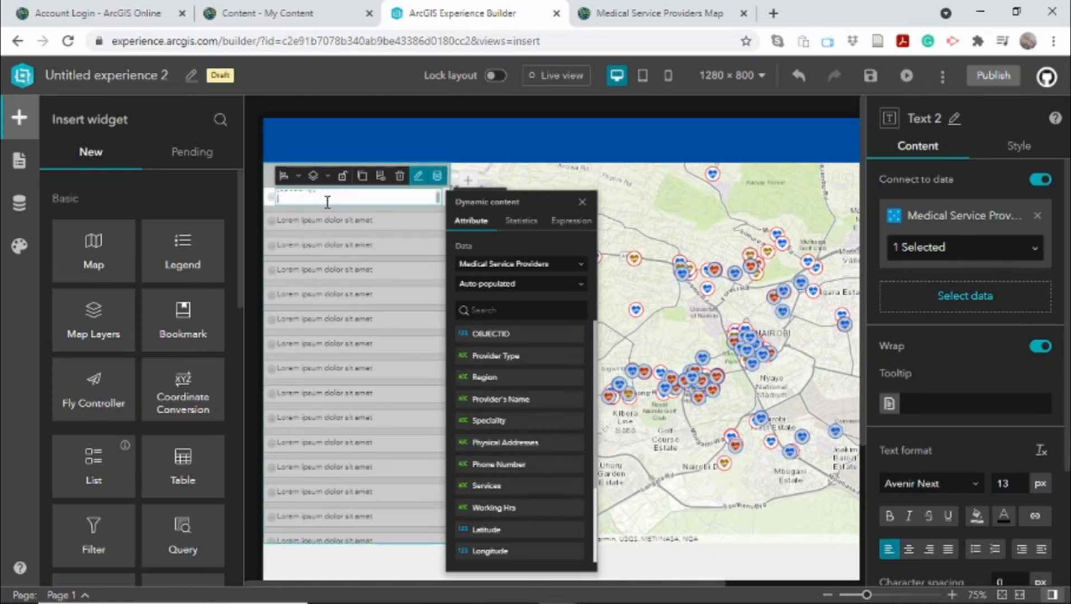
click(518, 469)
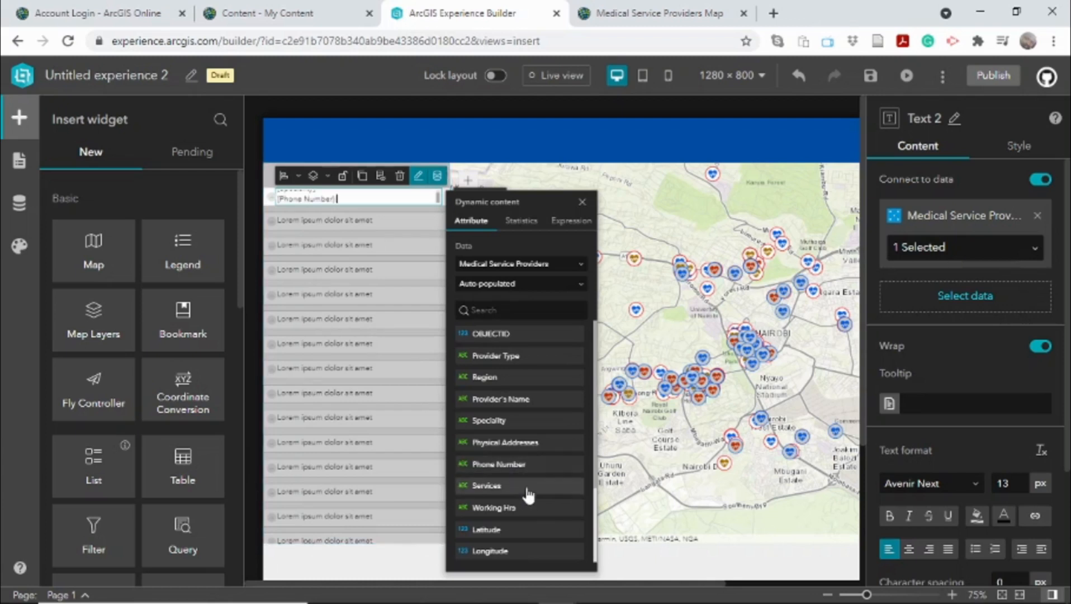
click(389, 221)
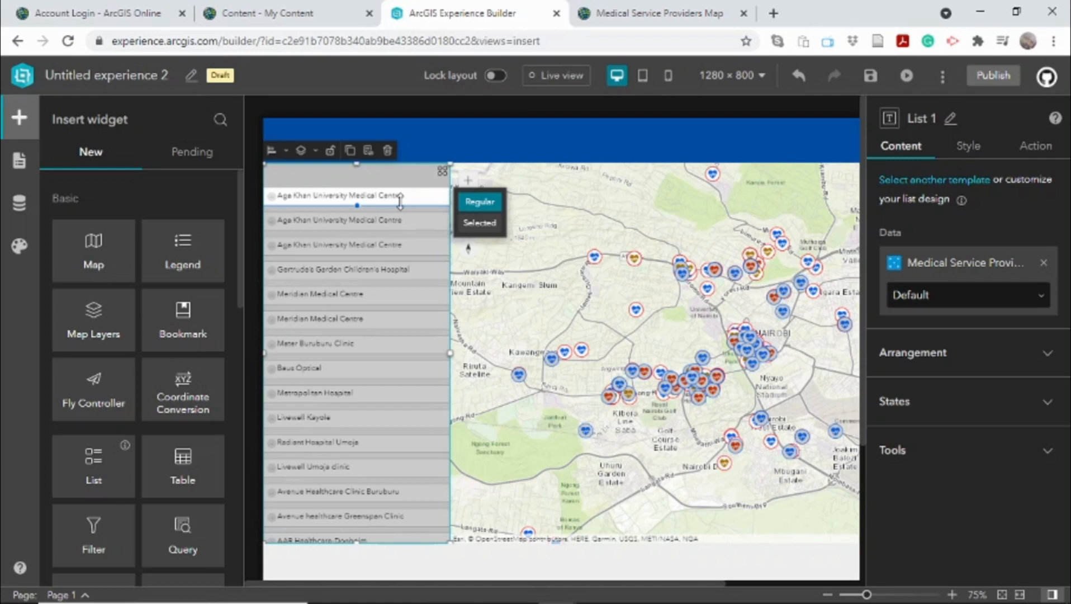
click(357, 208)
drag(357, 207, 359, 228)
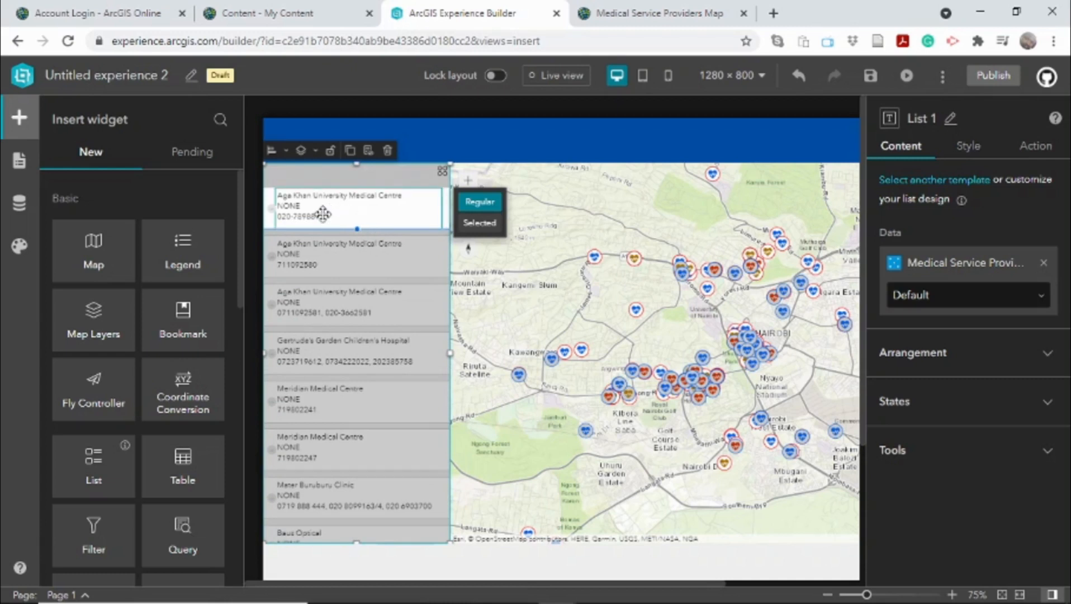
Give the image in the first list item a dynamic source that shows the auto-populated layer symbol
click(274, 211)
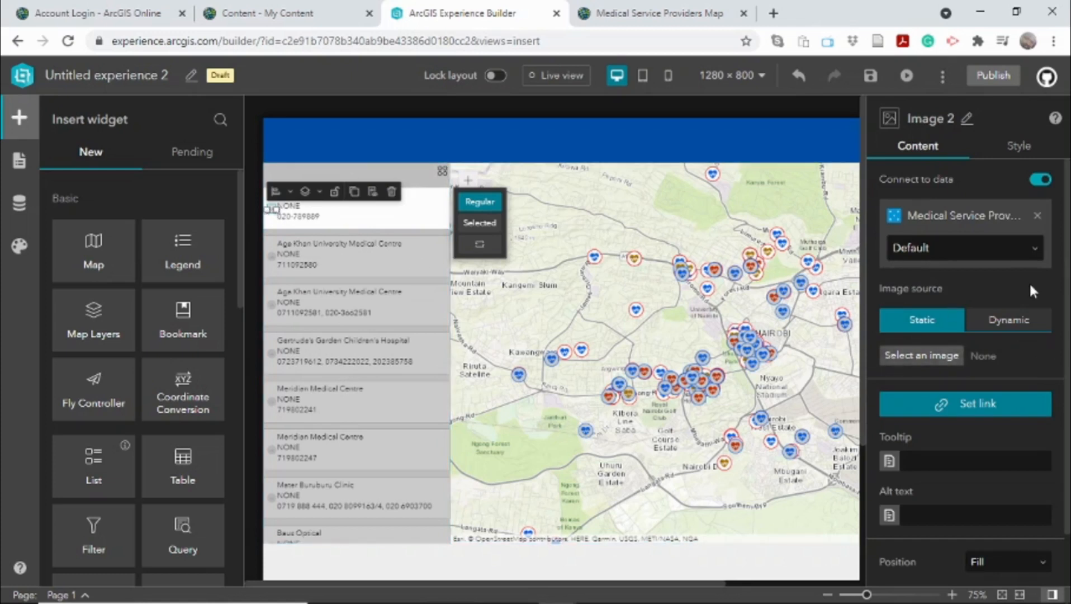
click(1018, 323)
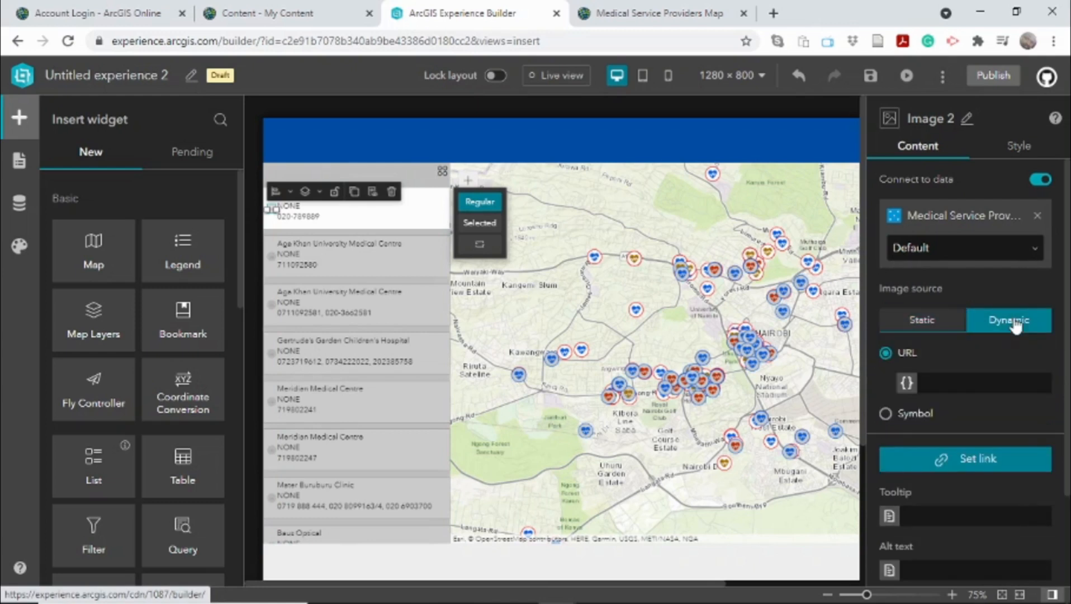
click(886, 414)
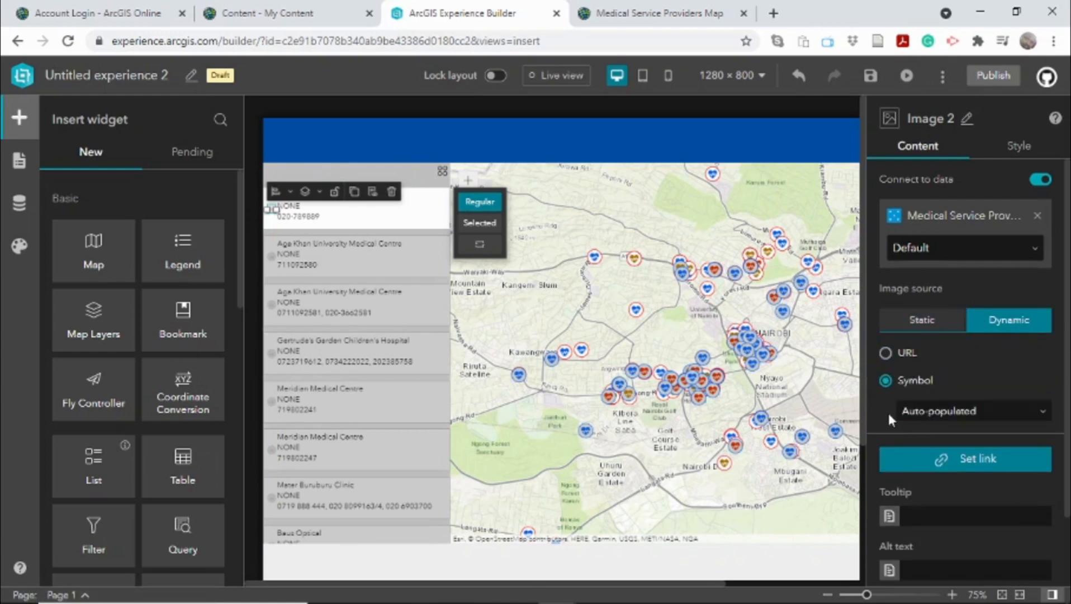
click(947, 413)
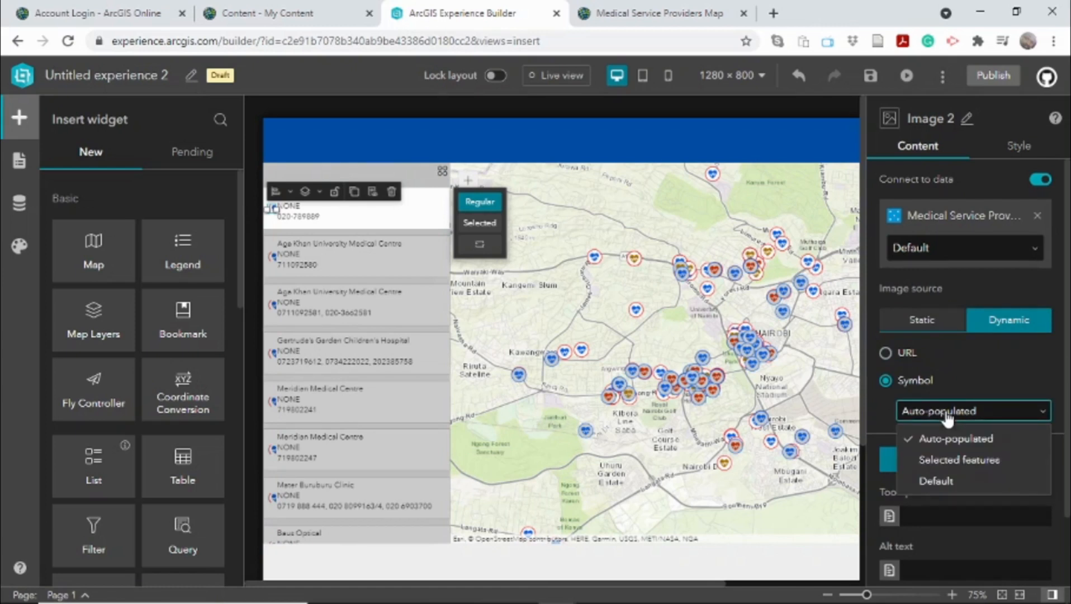
click(951, 380)
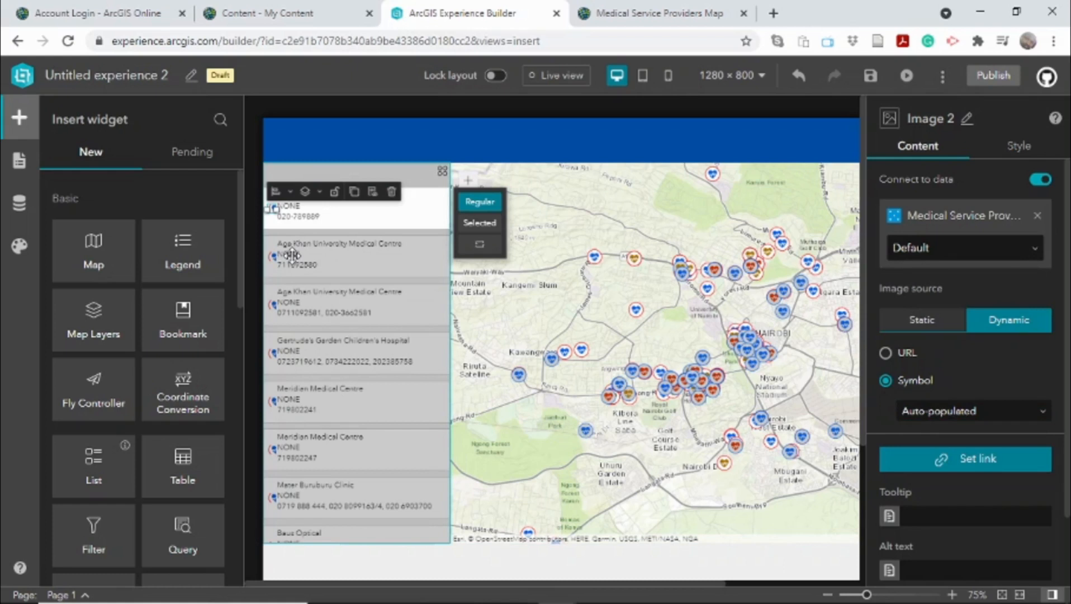
Set the width of the list item's symbol image to 9.6%
click(293, 216)
click(1008, 150)
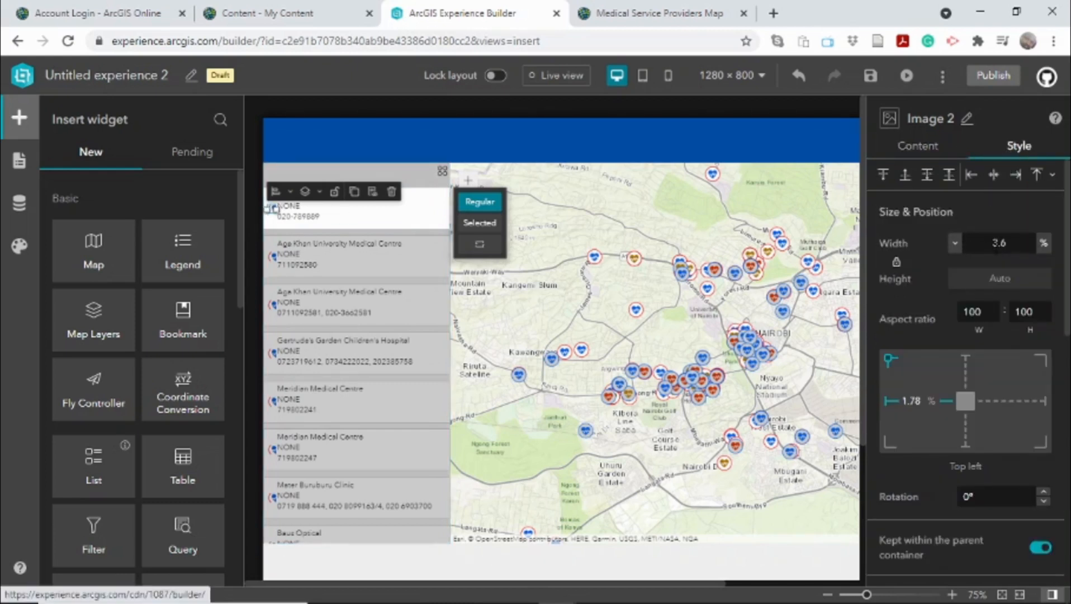
click(998, 242)
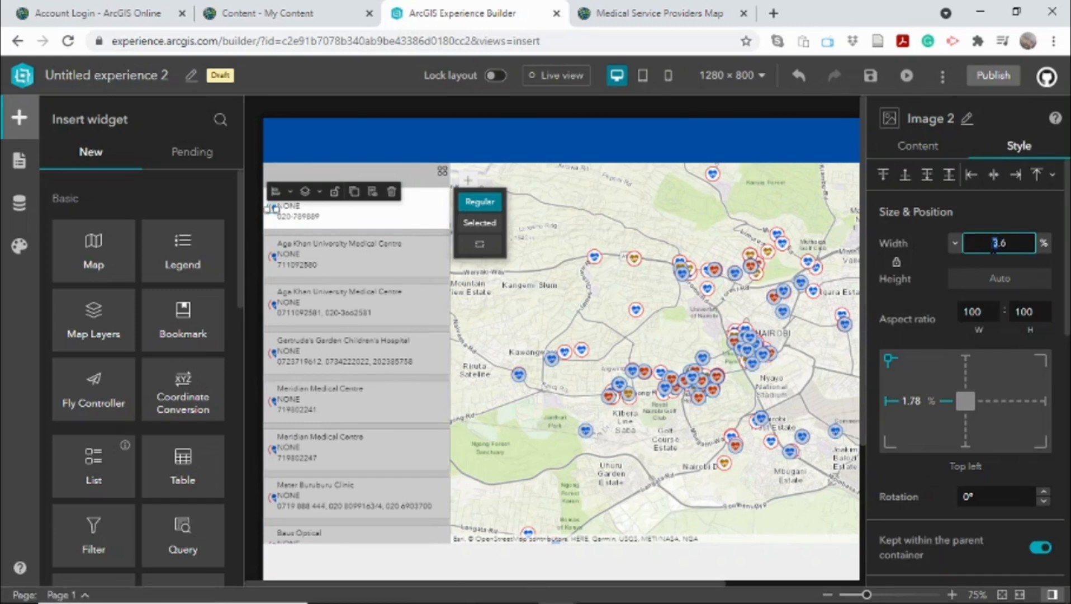
text(5)
key(Return)
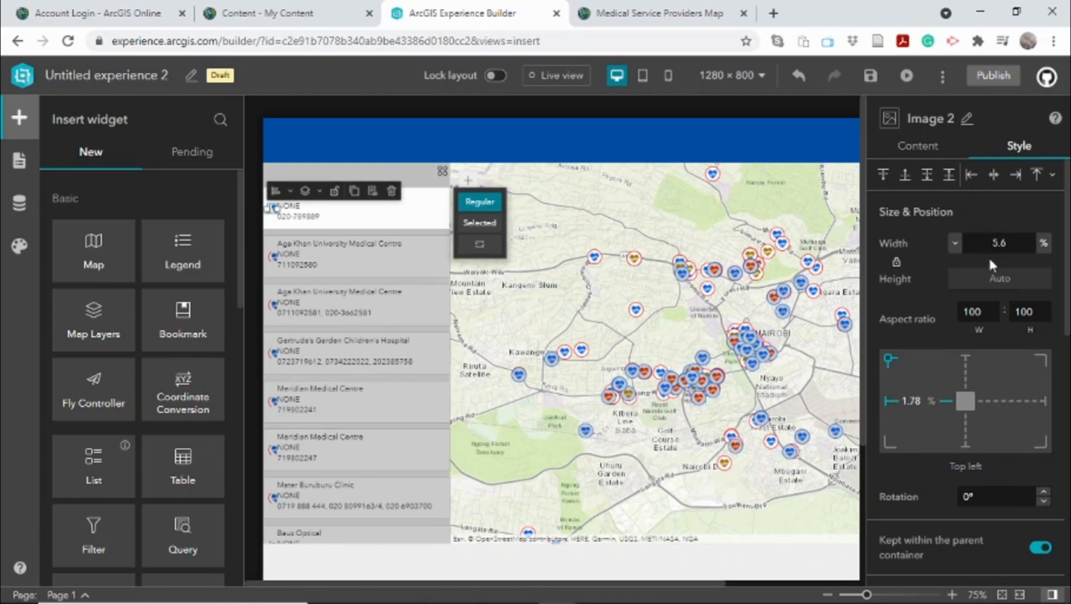
drag(992, 242, 1000, 243)
text(9)
key(Return)
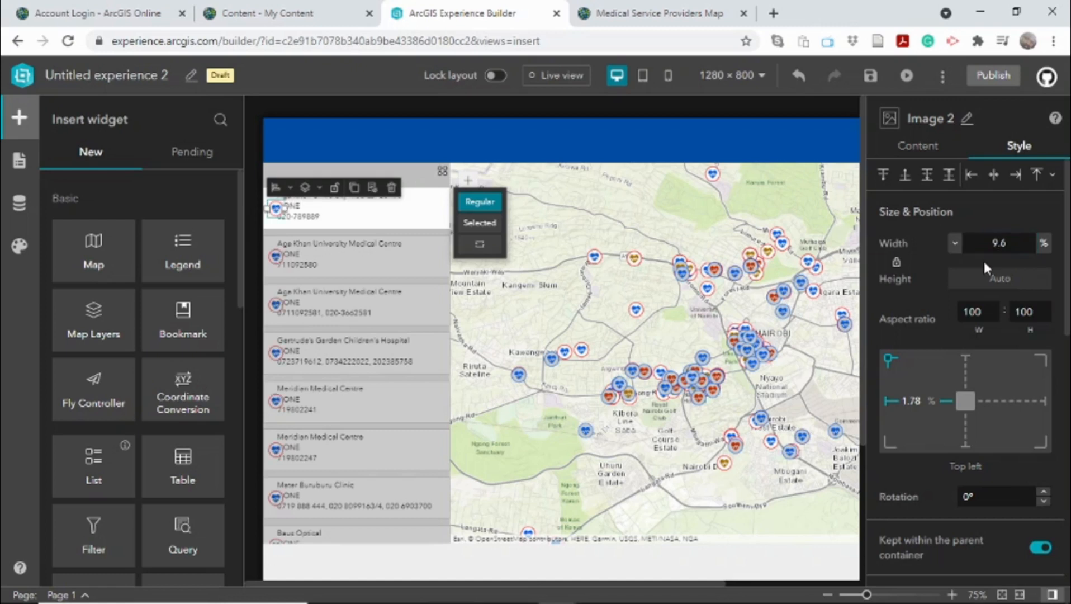
Set the left offset of the list item's attribute text to 15.15% so it clears the symbol
click(386, 256)
click(363, 207)
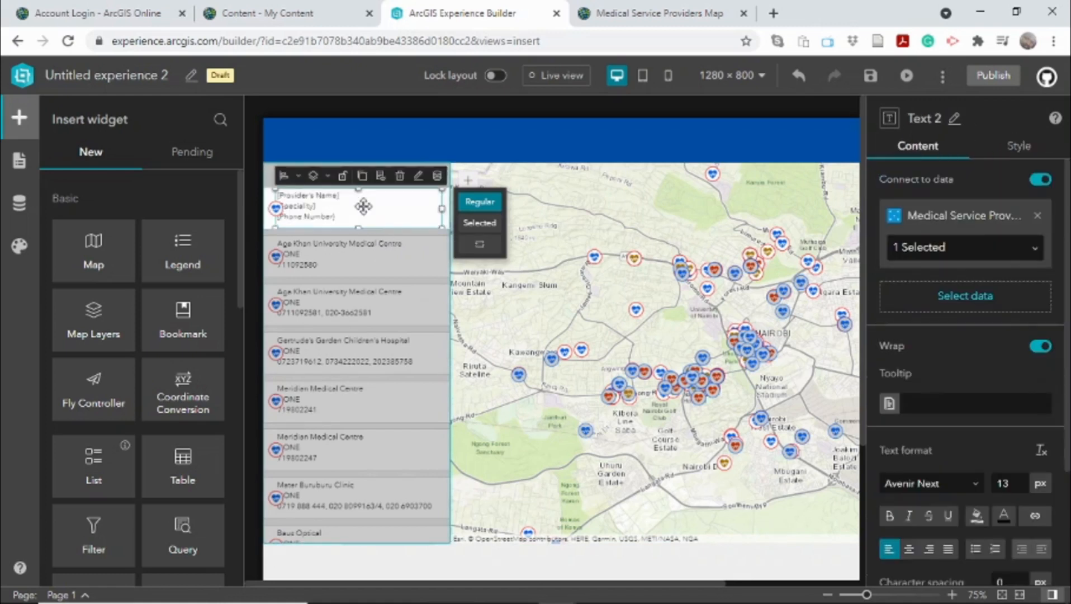
click(1018, 145)
click(911, 352)
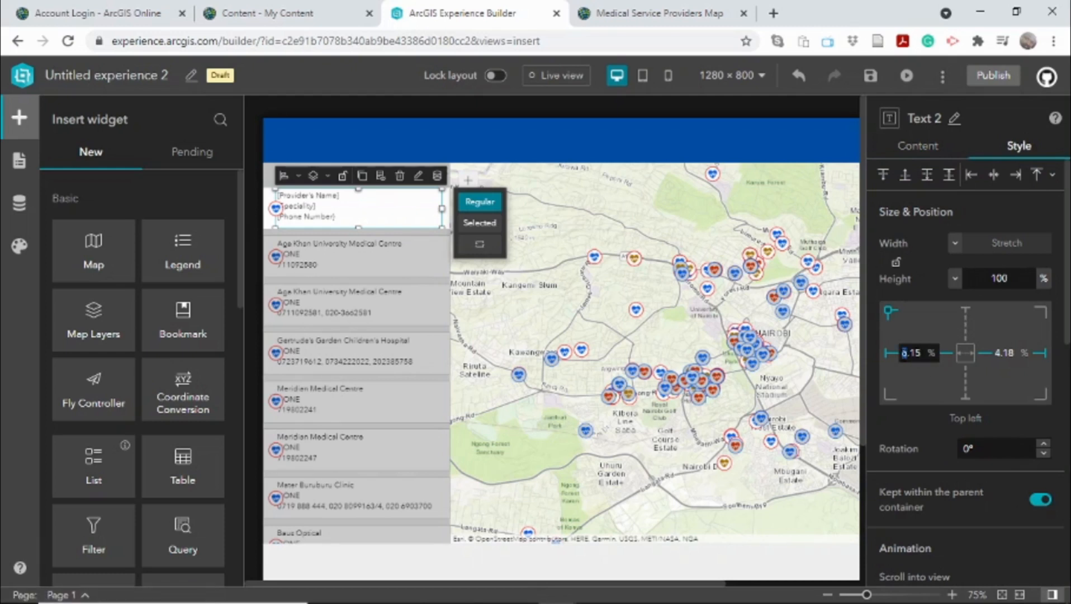
text(10)
key(Return)
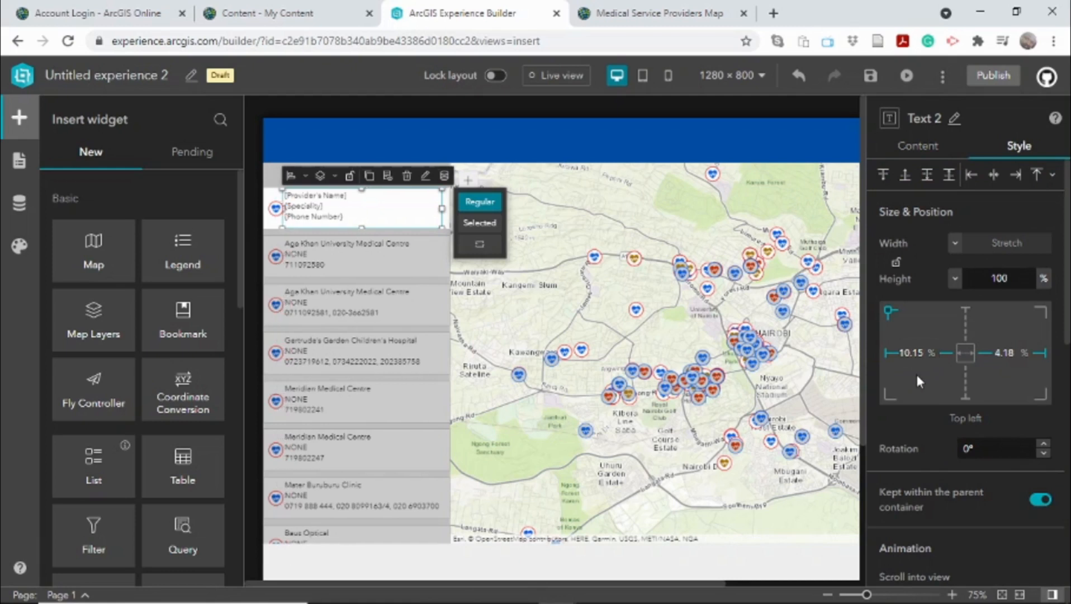
click(906, 352)
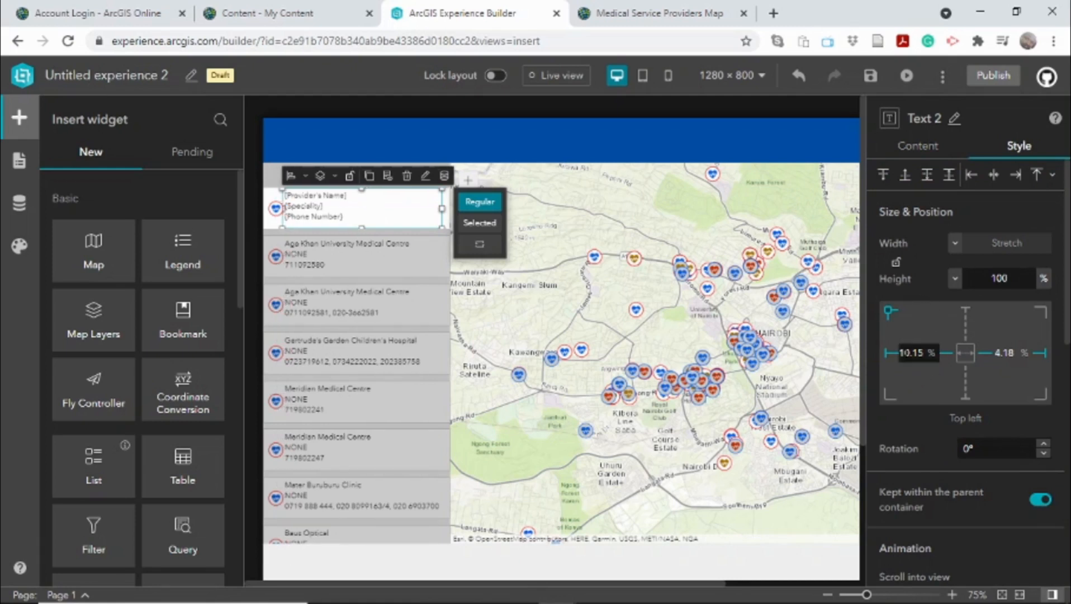
drag(906, 353, 909, 352)
text(5)
key(Return)
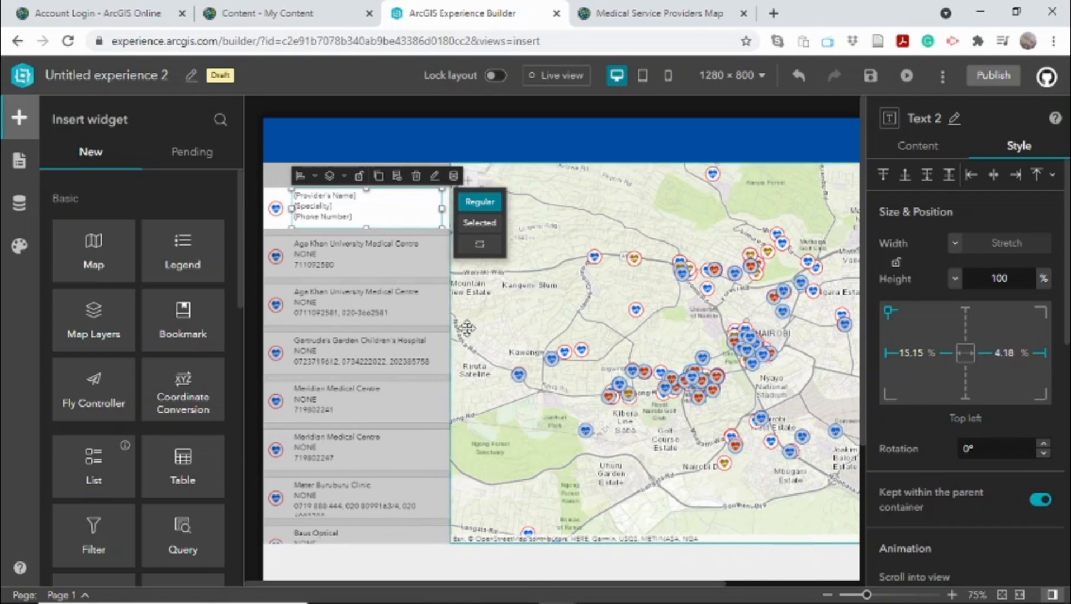
Switch the List widget's item design to the Selected state
click(360, 288)
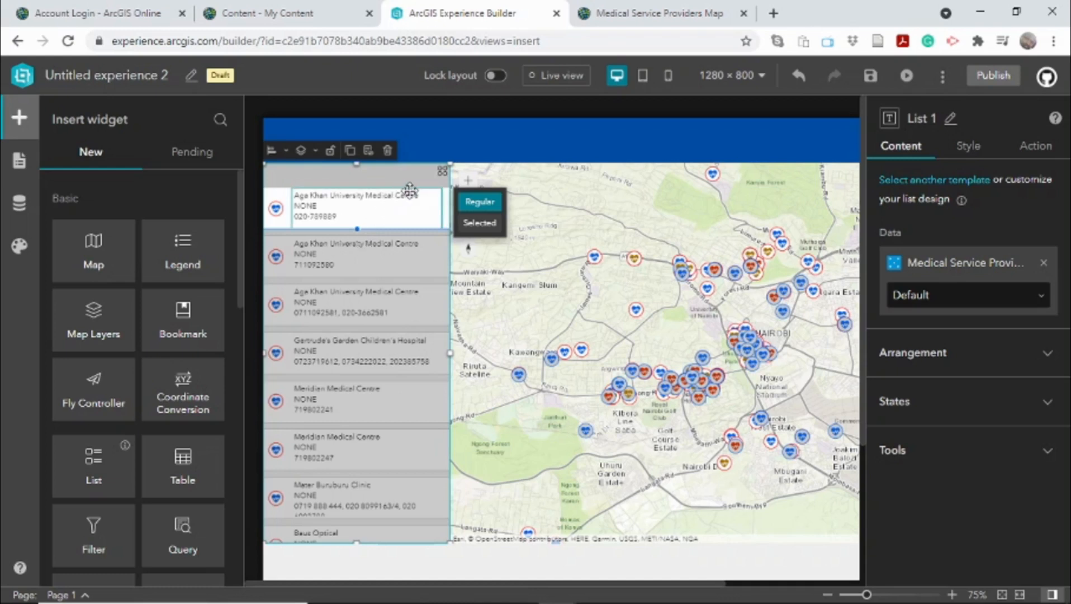
click(485, 224)
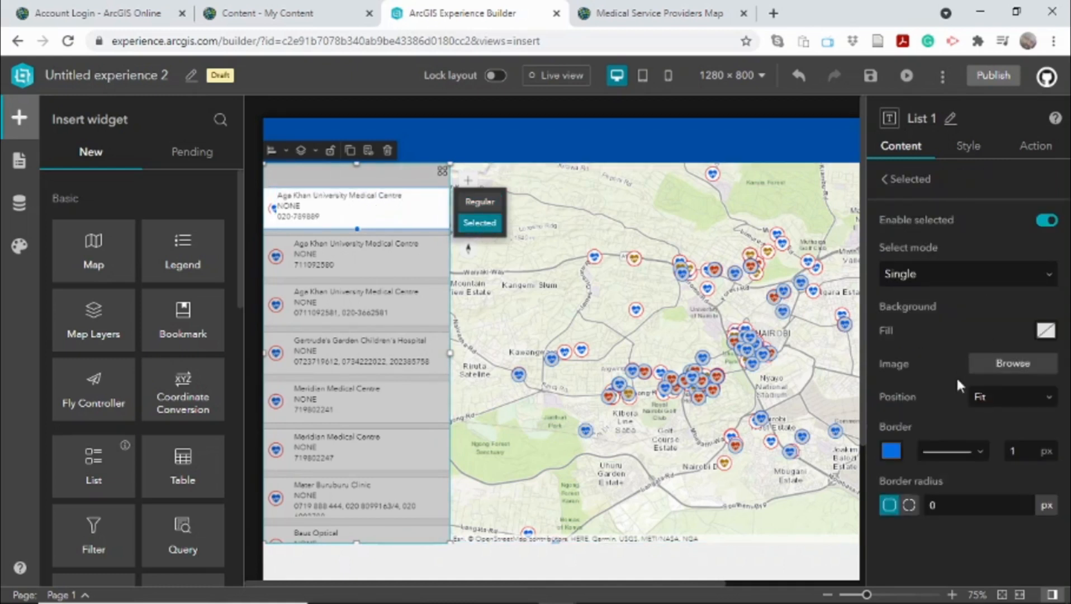
click(972, 145)
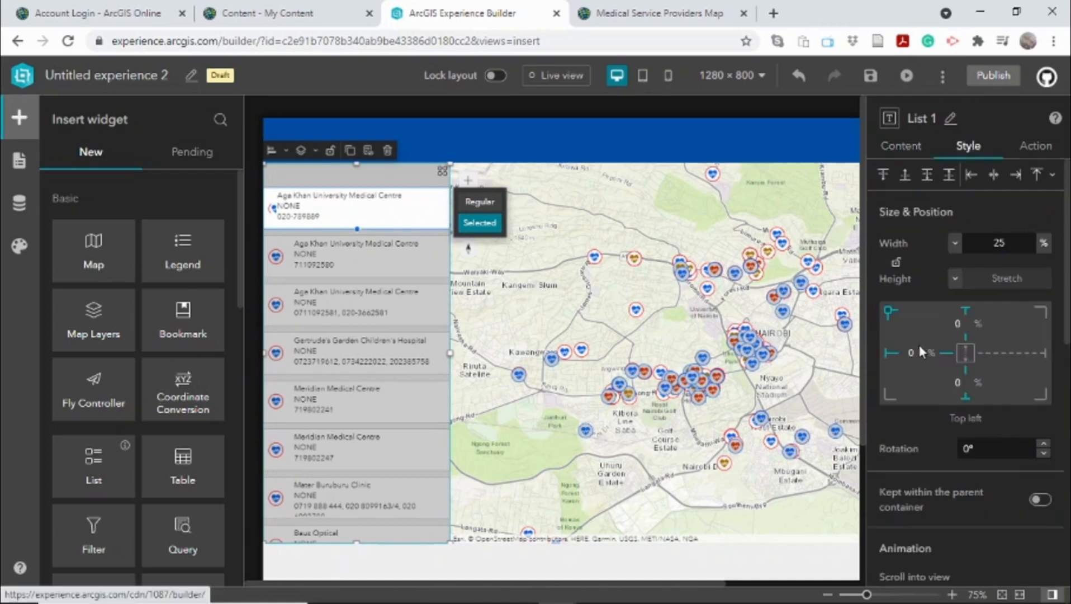
click(913, 352)
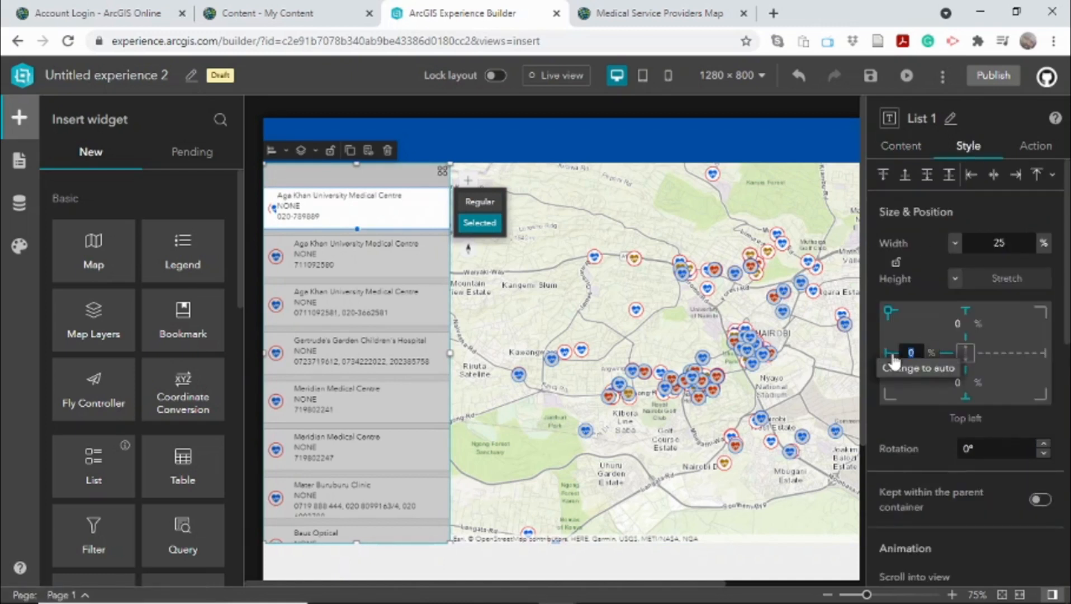
text(15)
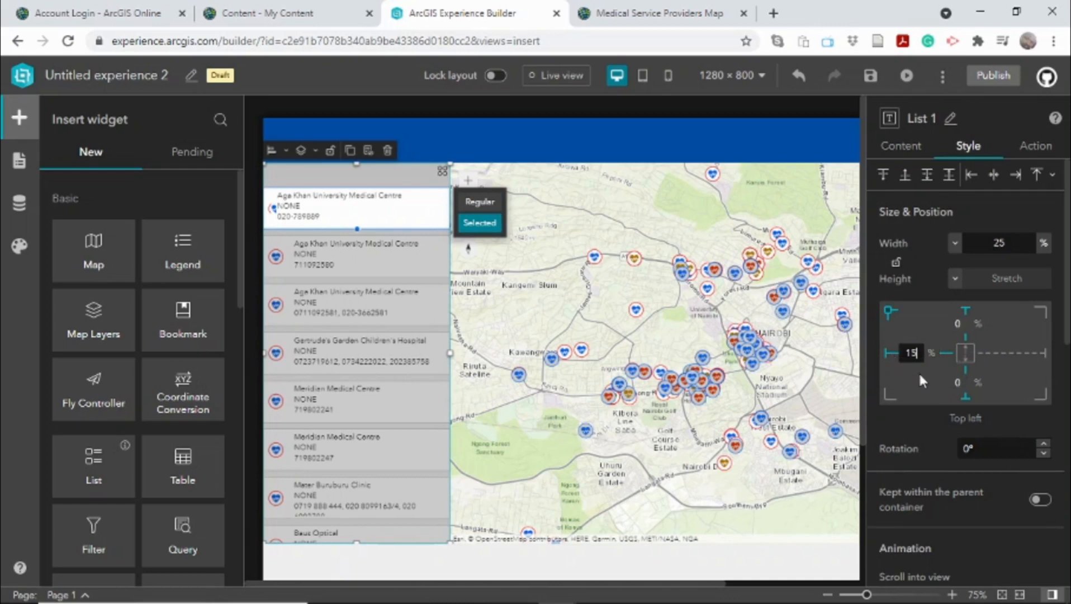
key(Return)
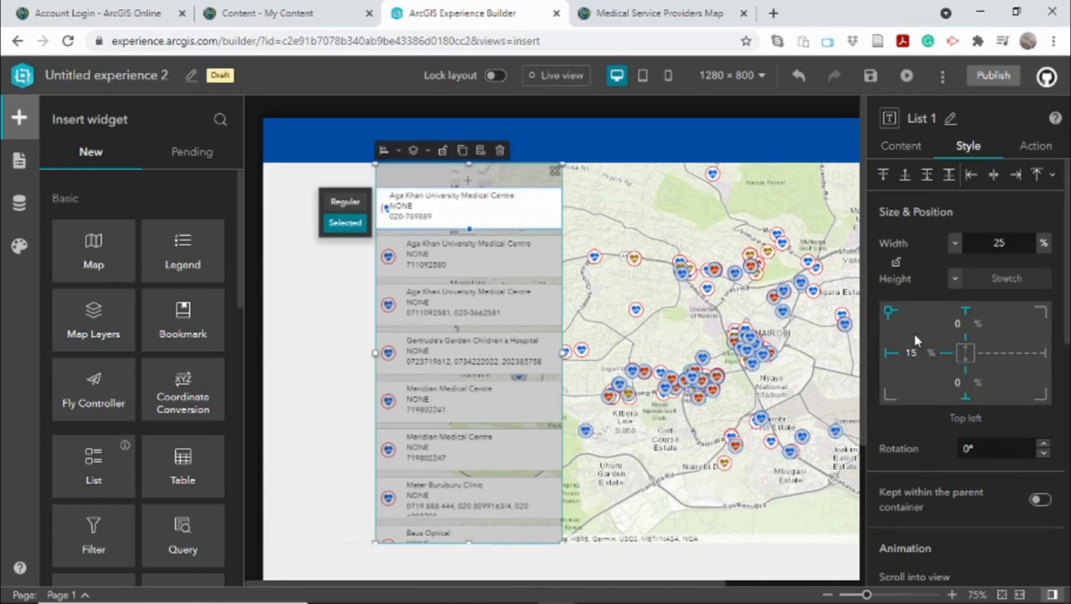
click(797, 78)
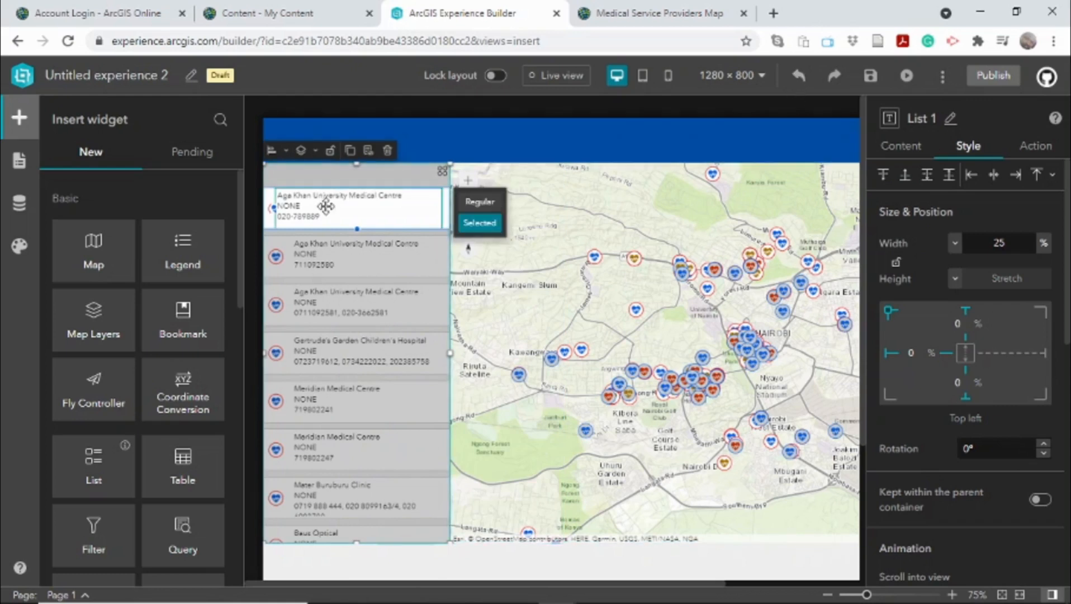
Set the left offset of the attribute text in the Selected state to 15.15%
click(310, 207)
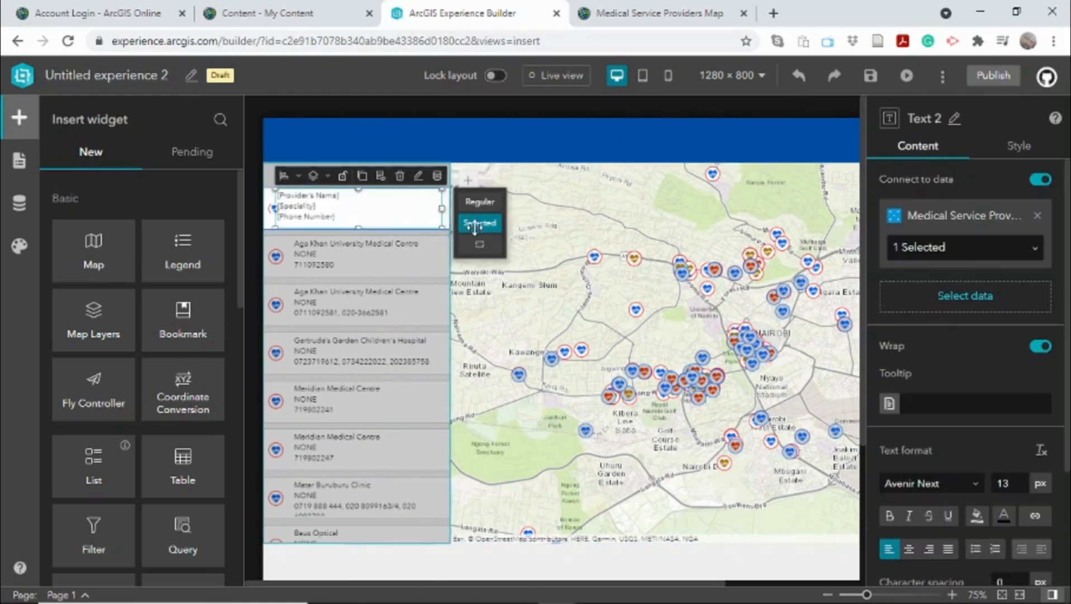
click(1019, 145)
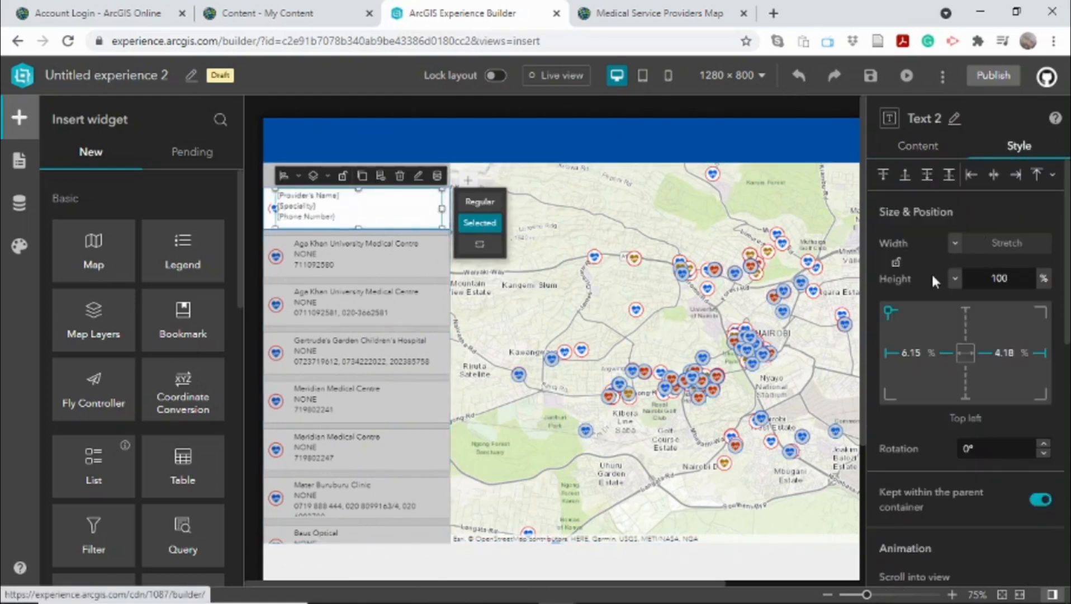
drag(907, 354, 900, 356)
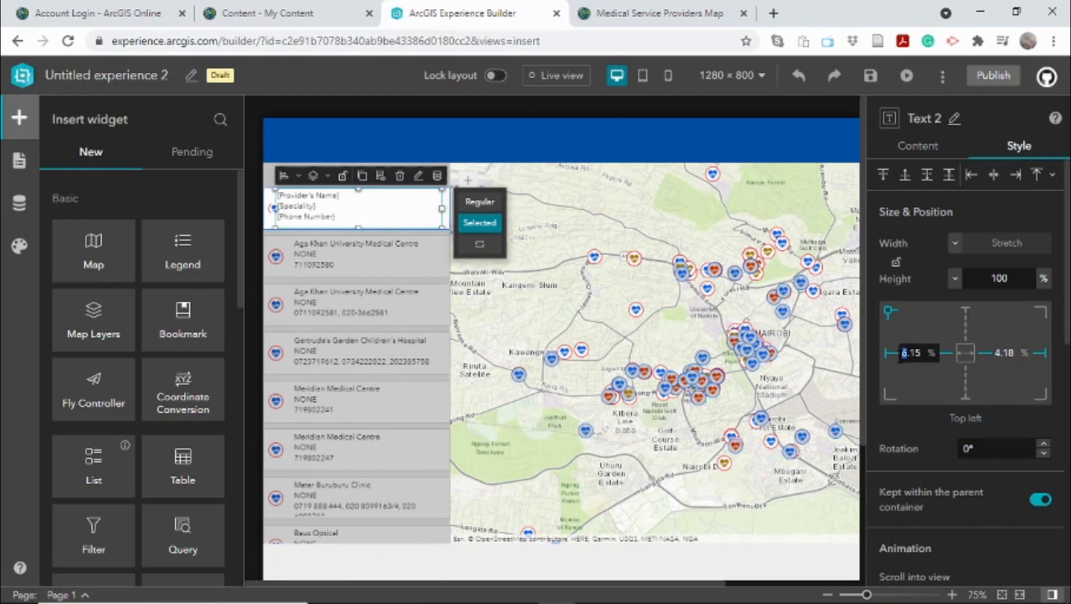
text(15)
click(911, 377)
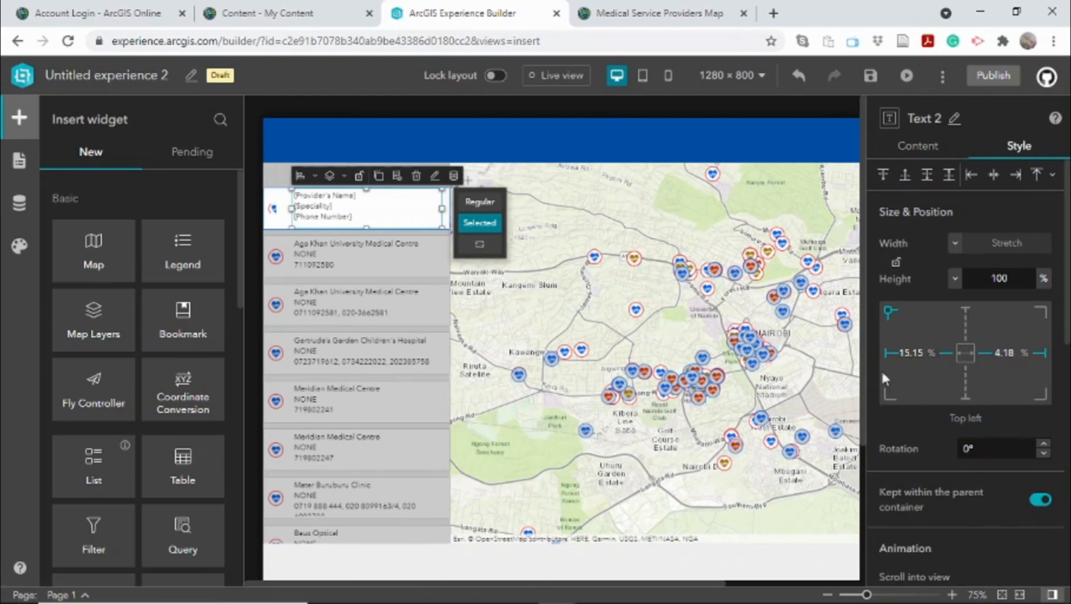
Set the width of the symbol image in the Selected state to 9.6%
click(274, 212)
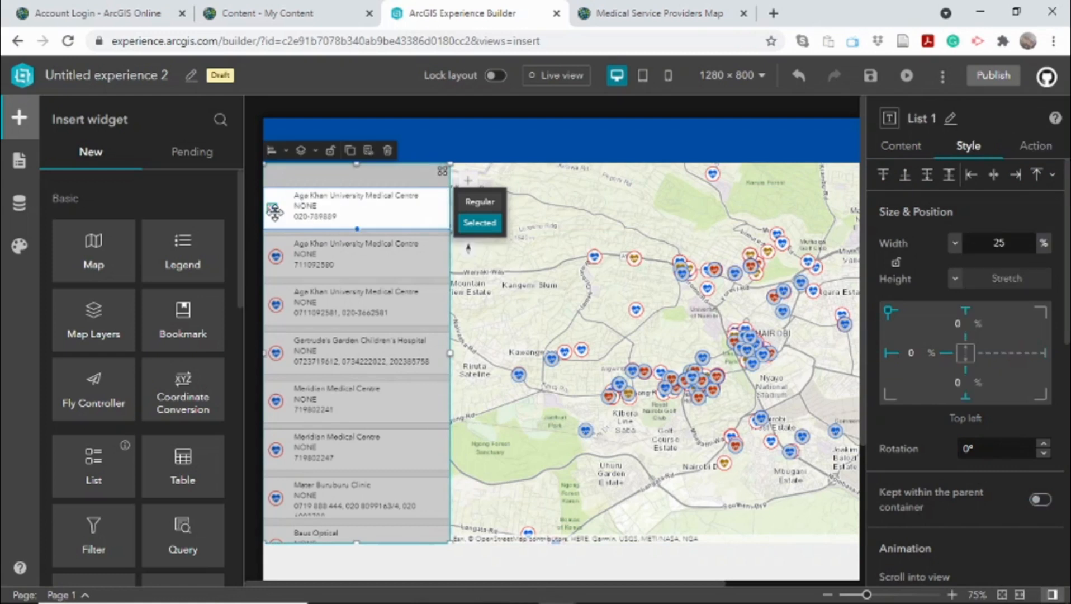
click(273, 211)
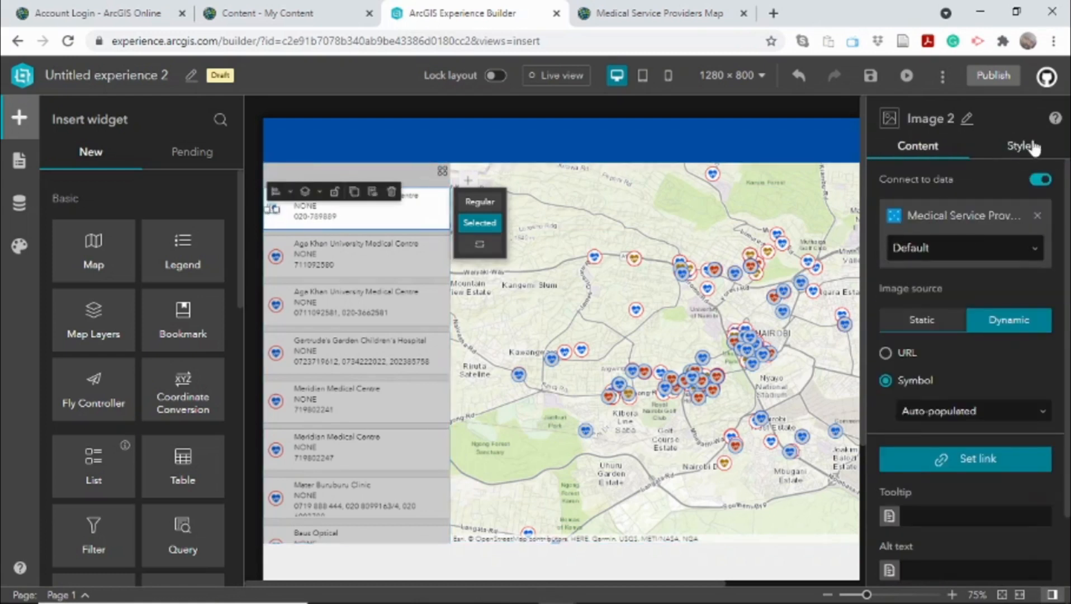
click(1020, 145)
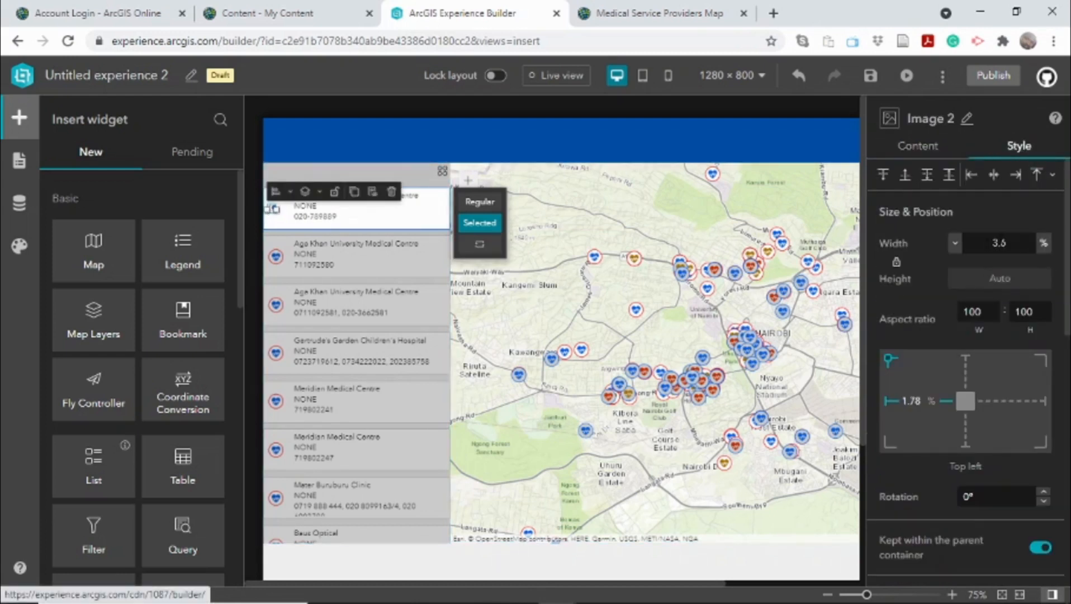
double_click(985, 243)
text(9)
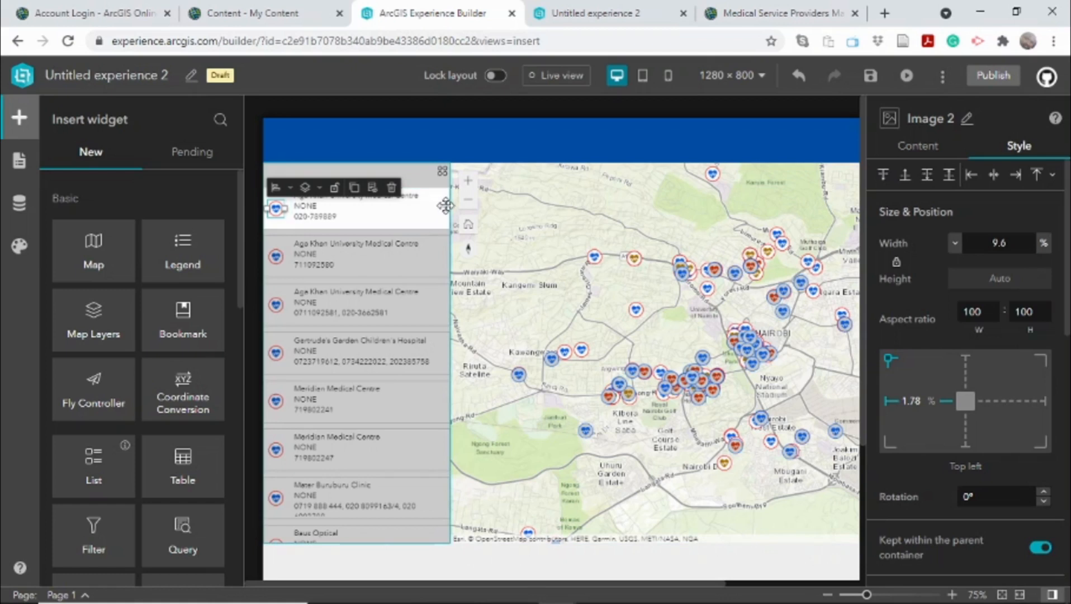
Enable the hover state for the List widget's items and give it a light blue background fill from the theme colors
click(433, 183)
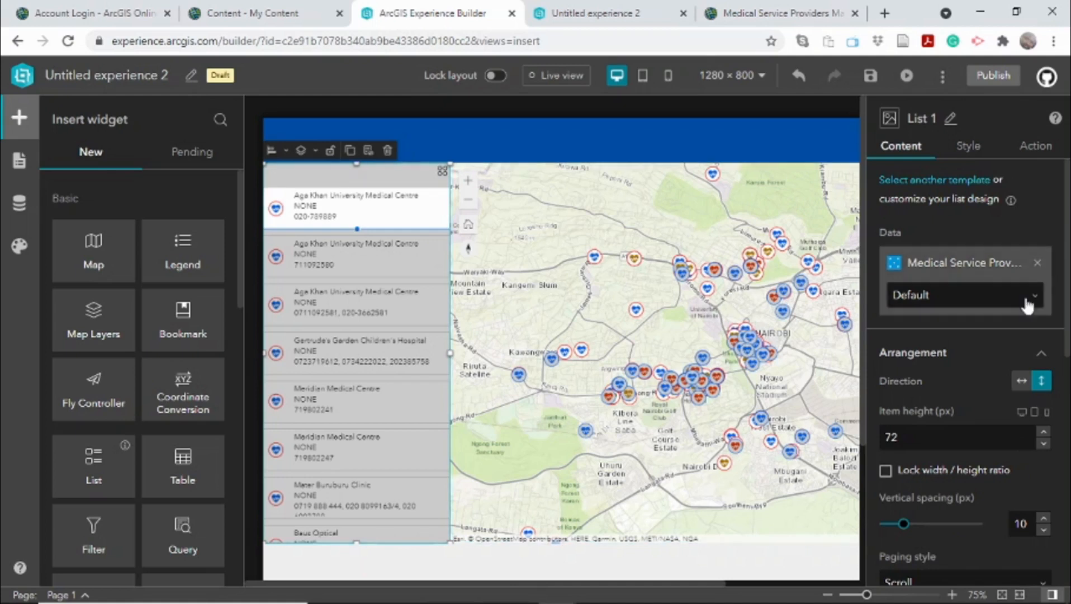
scroll(978, 335, down, 4)
scroll(968, 369, down, 5)
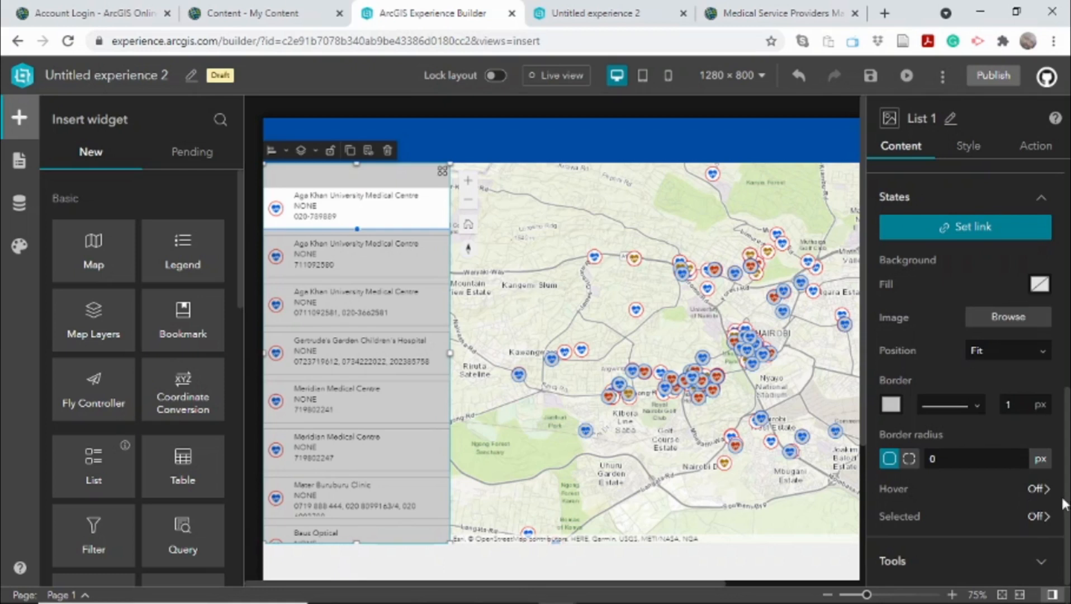
click(1041, 489)
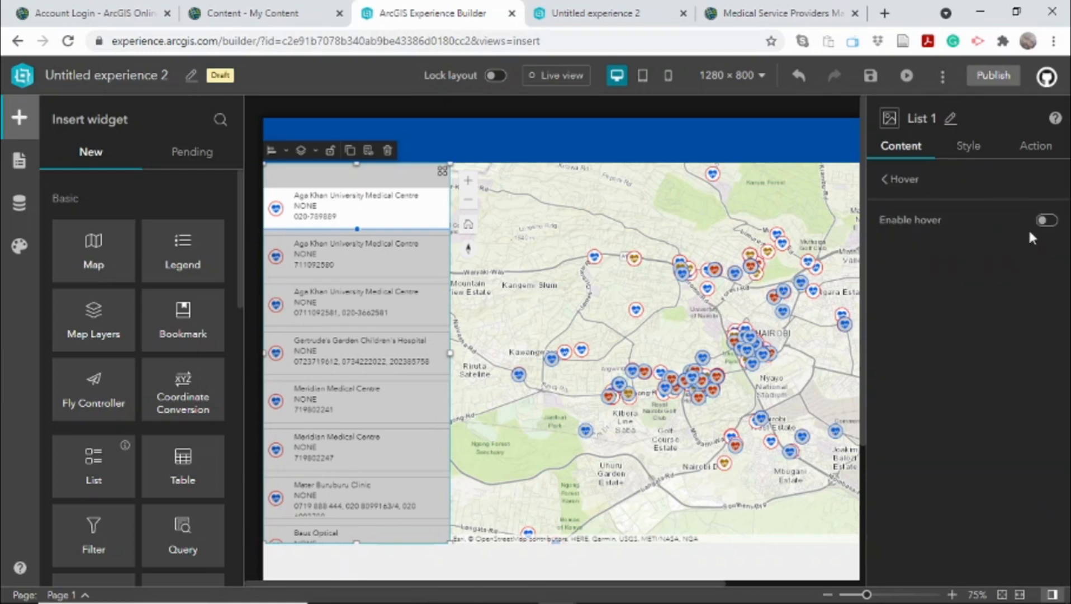
click(1046, 221)
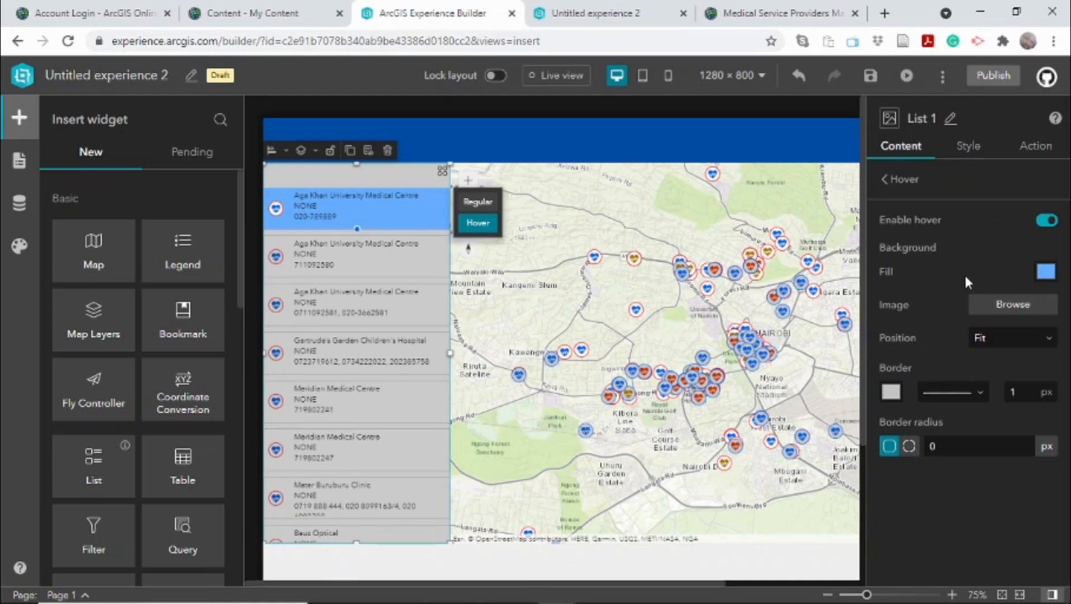
click(1044, 273)
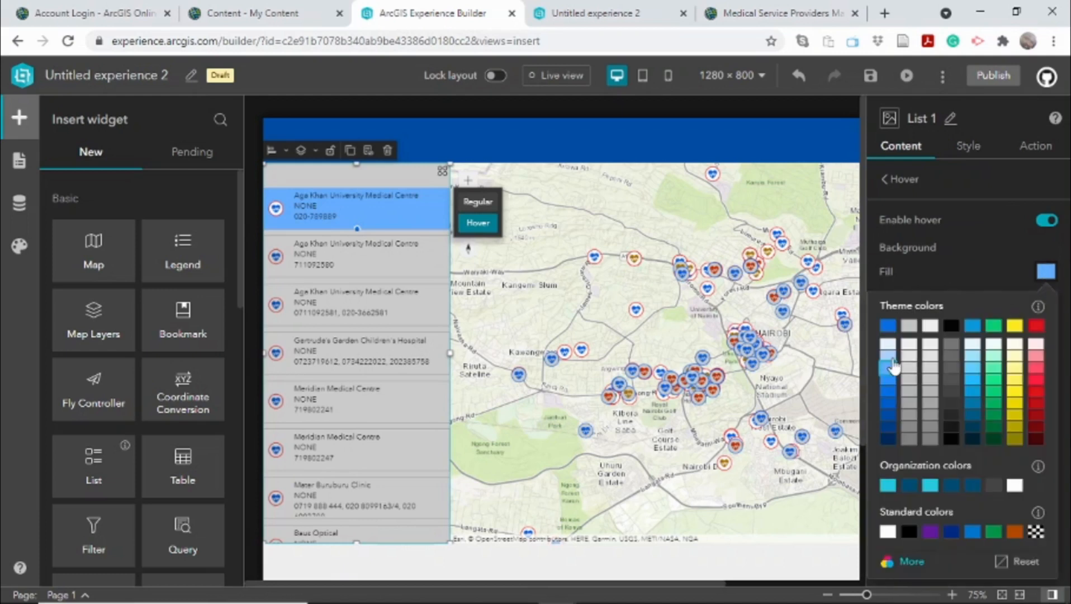
click(890, 357)
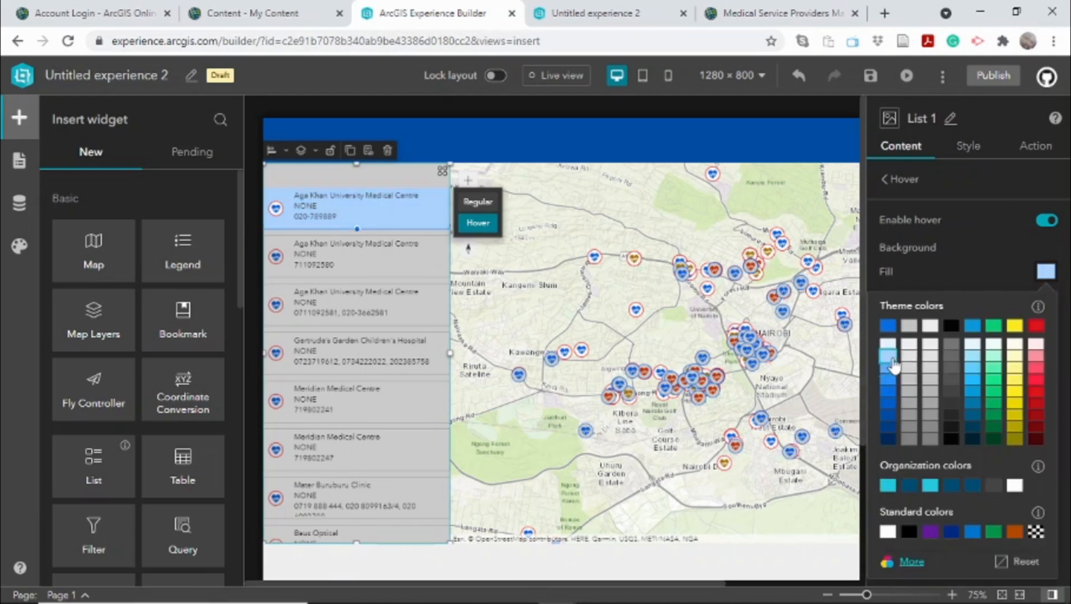
Enable the selected state for the List widget's items and check its background fill color
click(988, 250)
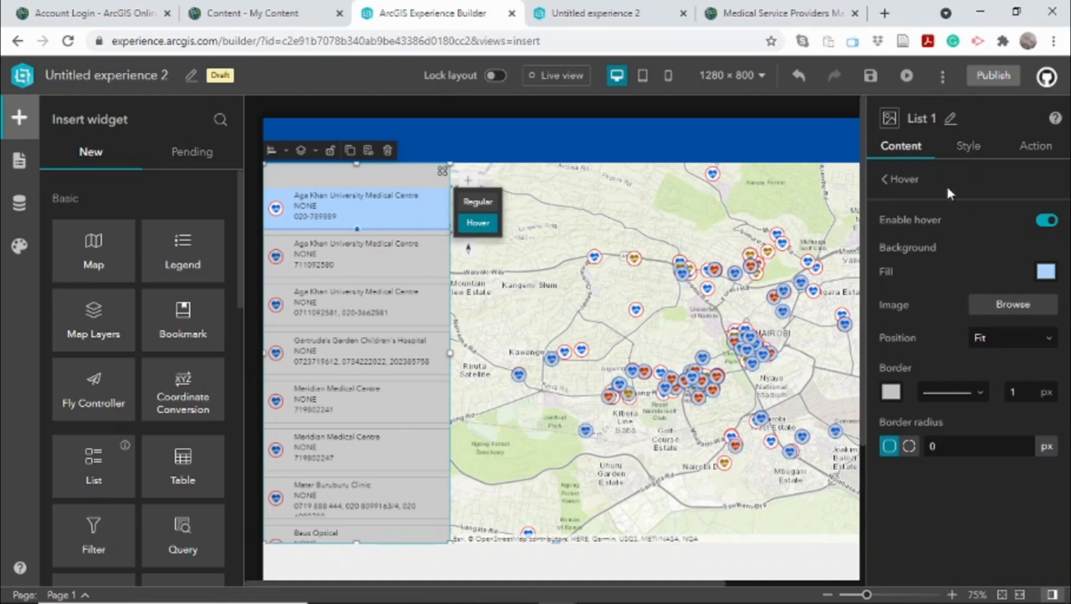
click(901, 180)
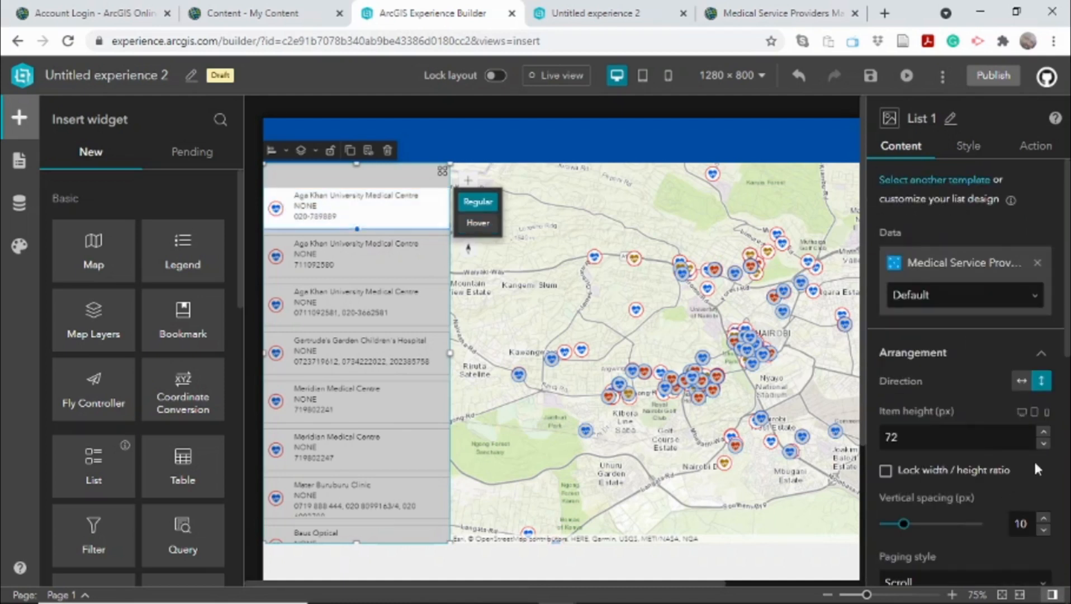
drag(1068, 358, 1067, 579)
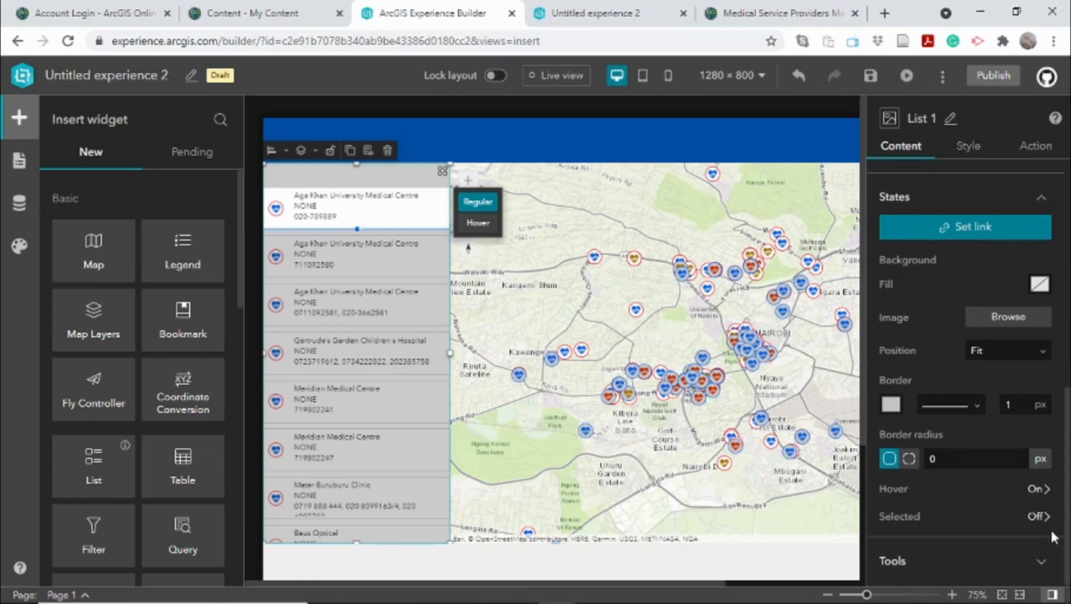
click(1039, 516)
click(1046, 221)
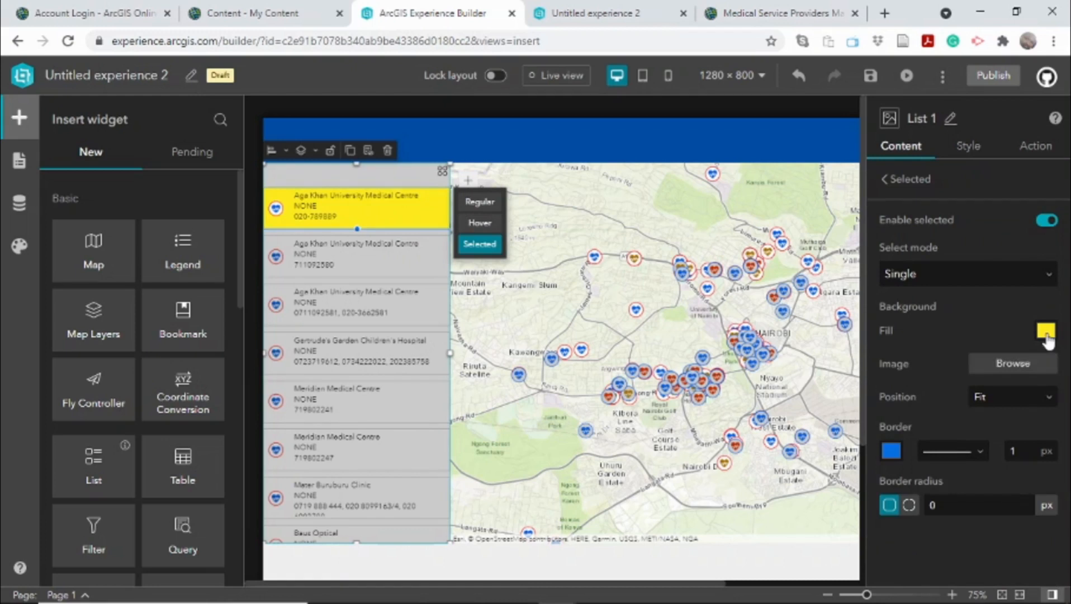
click(1045, 331)
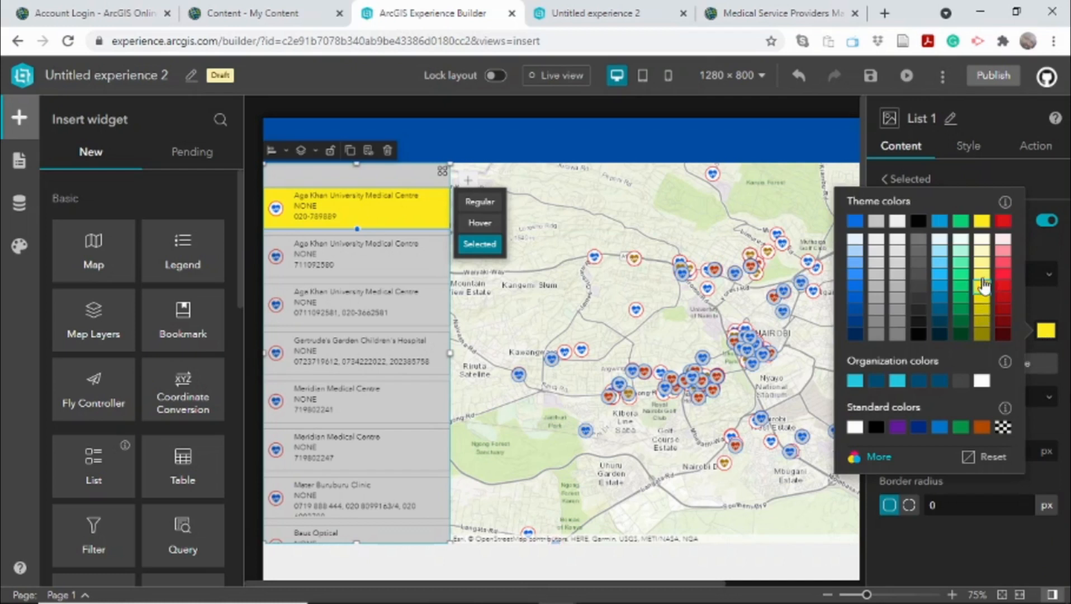
click(1045, 313)
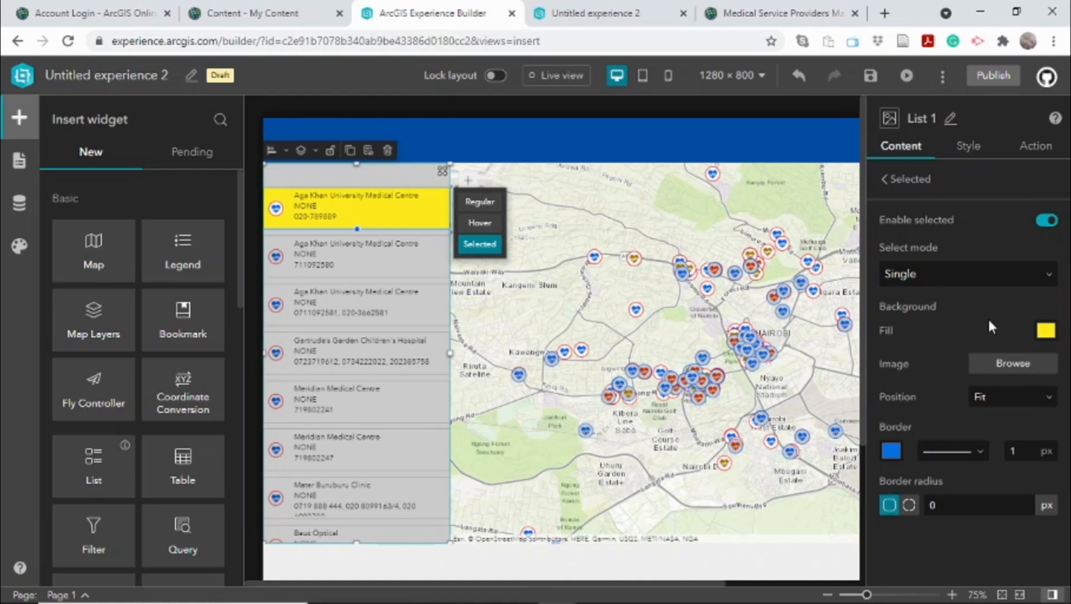
click(889, 181)
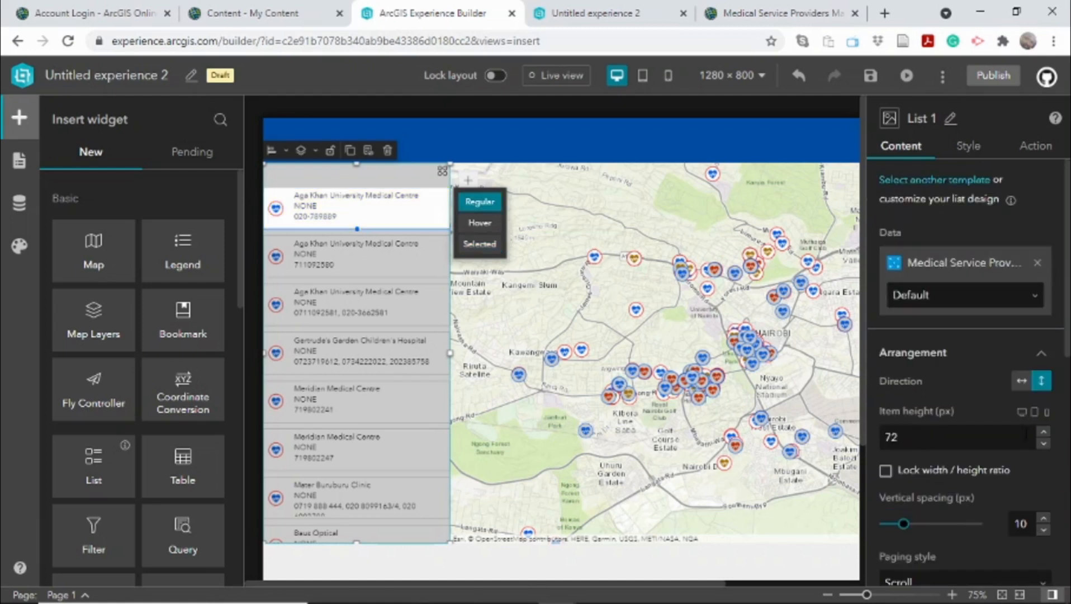
Set the List widget's vertical spacing to 0 px and turn on its navigator
scroll(948, 347, down, 4)
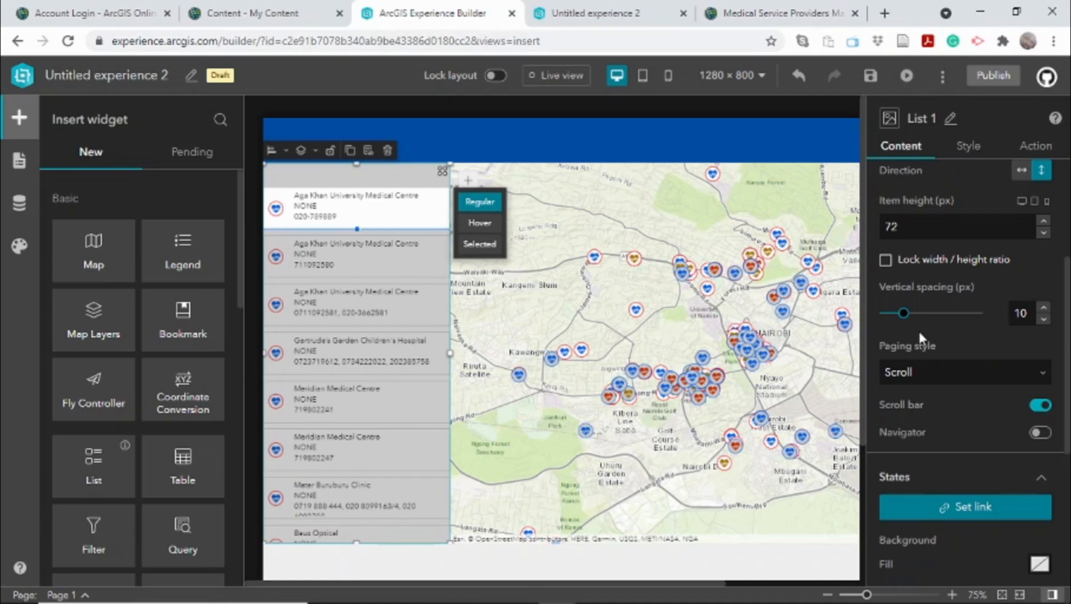
drag(1020, 313, 1007, 316)
click(989, 324)
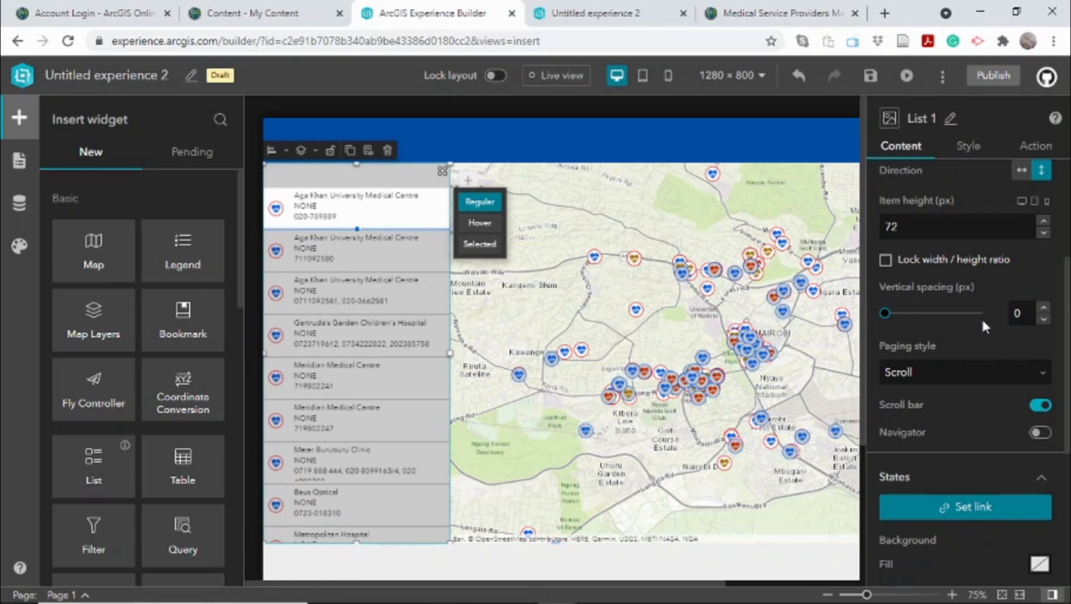
drag(1068, 362, 1068, 396)
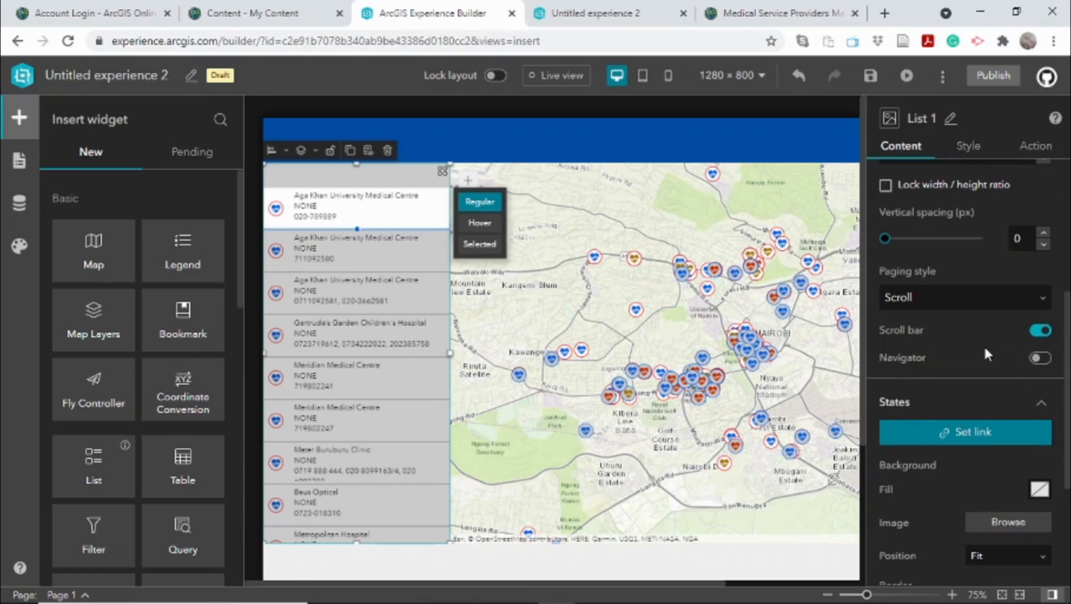
click(1043, 359)
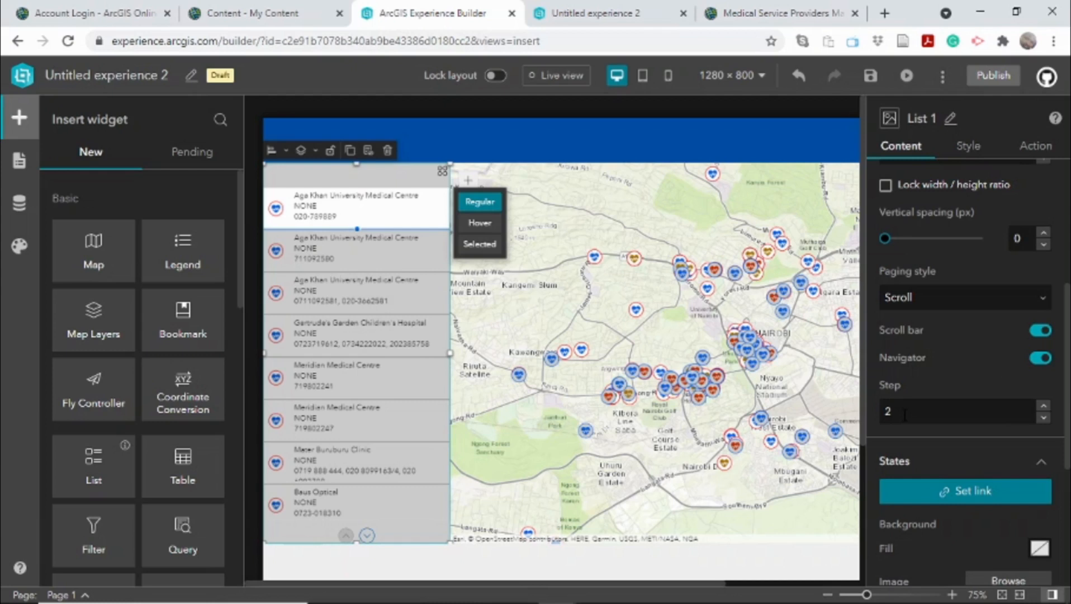
Give the list items in the Regular state a 3 px border and an 8 px border radius
scroll(967, 363, down, 5)
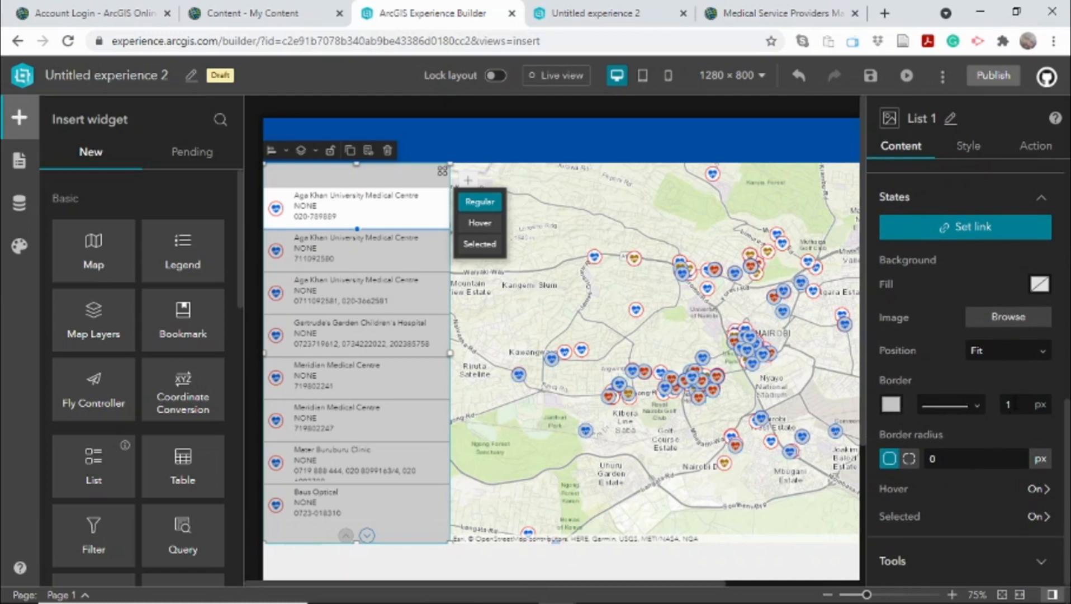
click(998, 406)
click(989, 373)
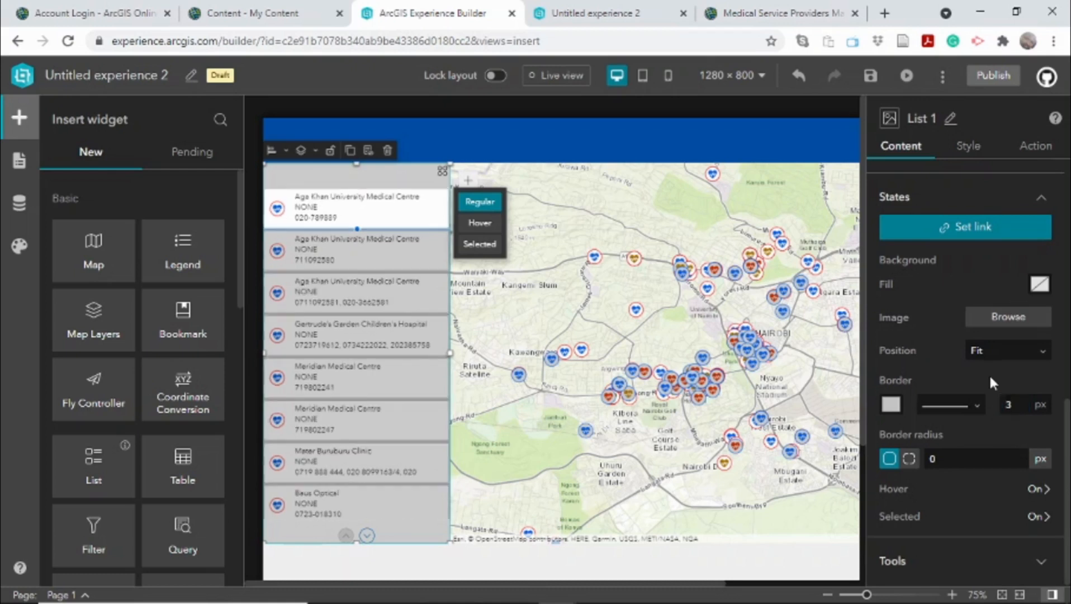
click(943, 458)
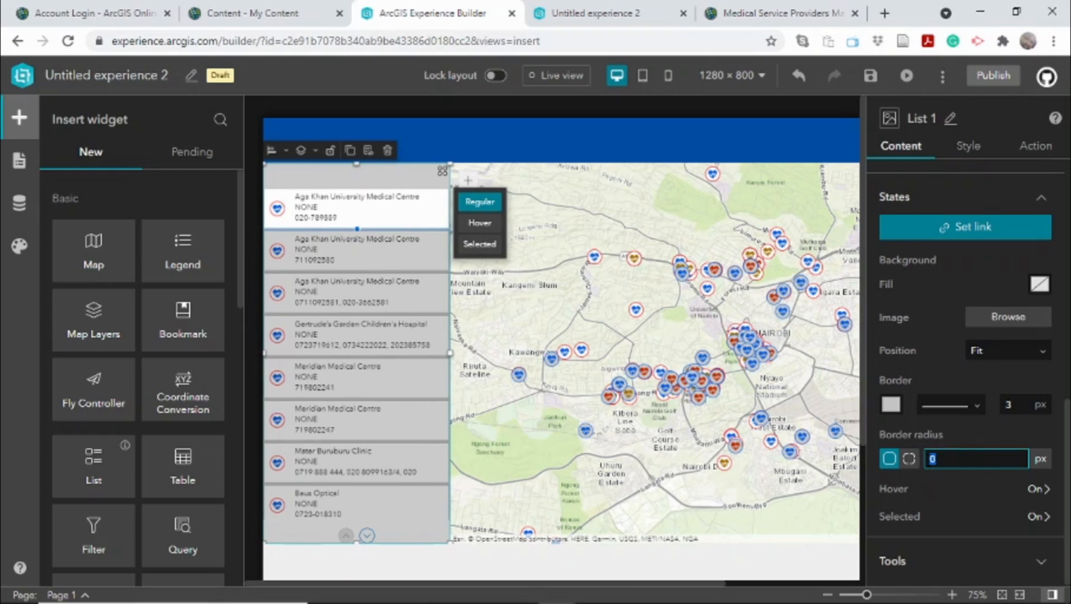
text(8)
click(964, 444)
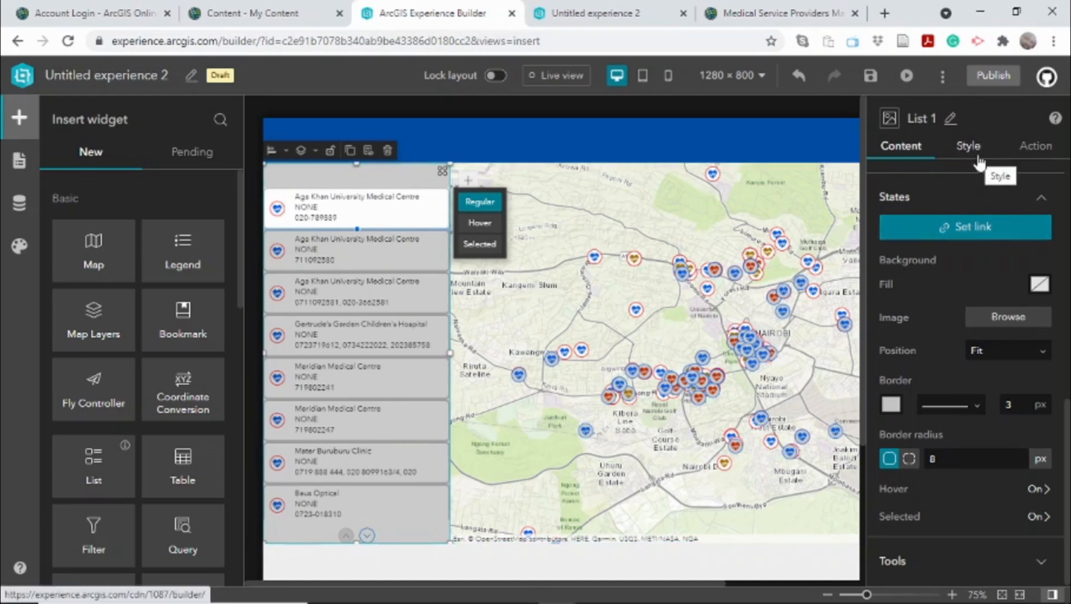
Add a Record Selection Changes trigger to the List widget with a Zoom to action targeting Map 1
click(1041, 150)
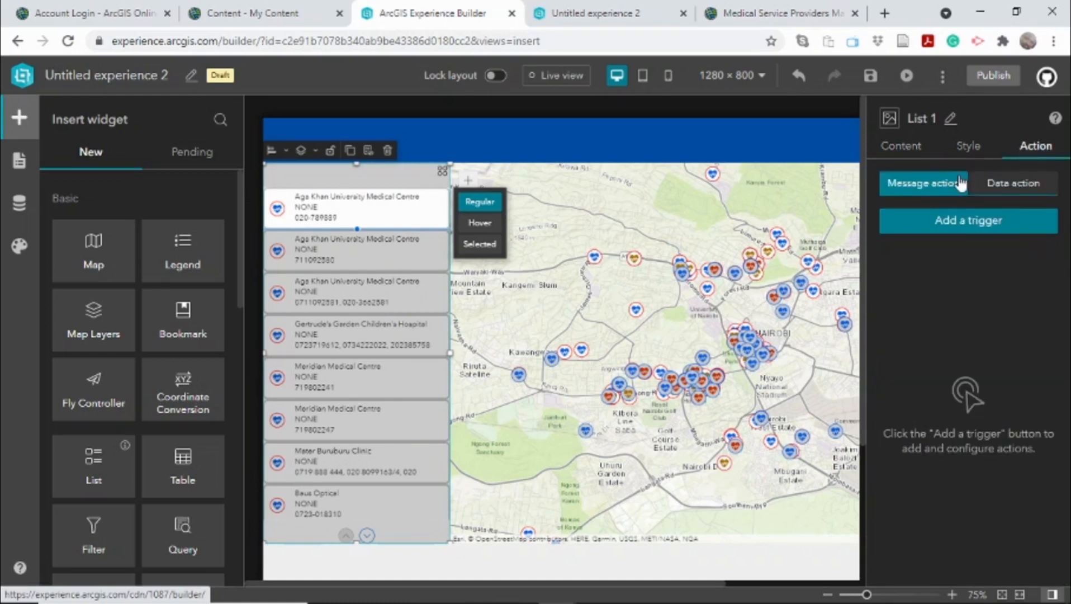
click(969, 226)
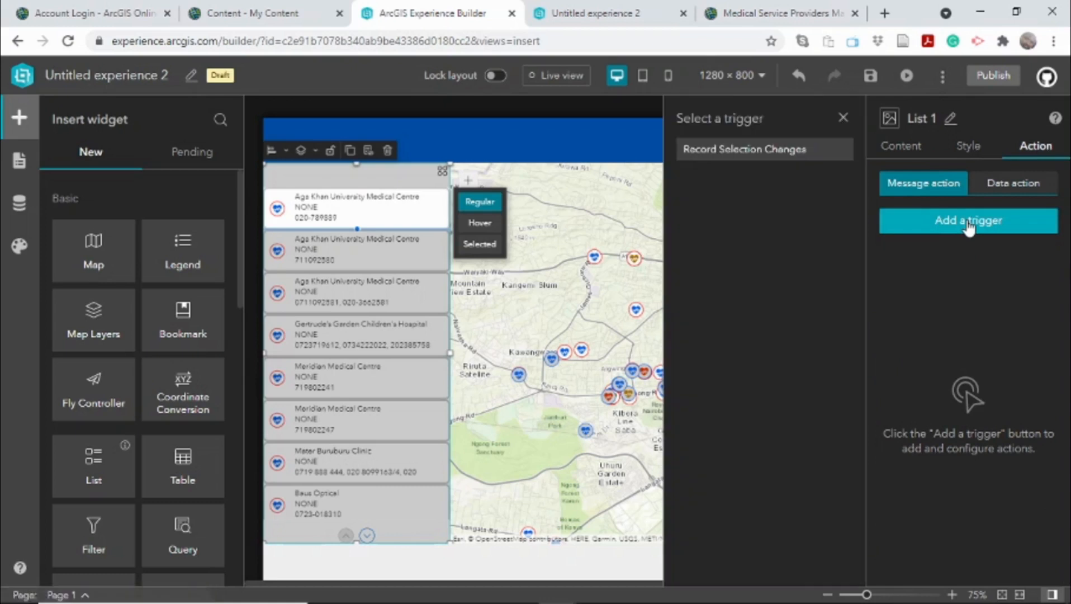
click(777, 161)
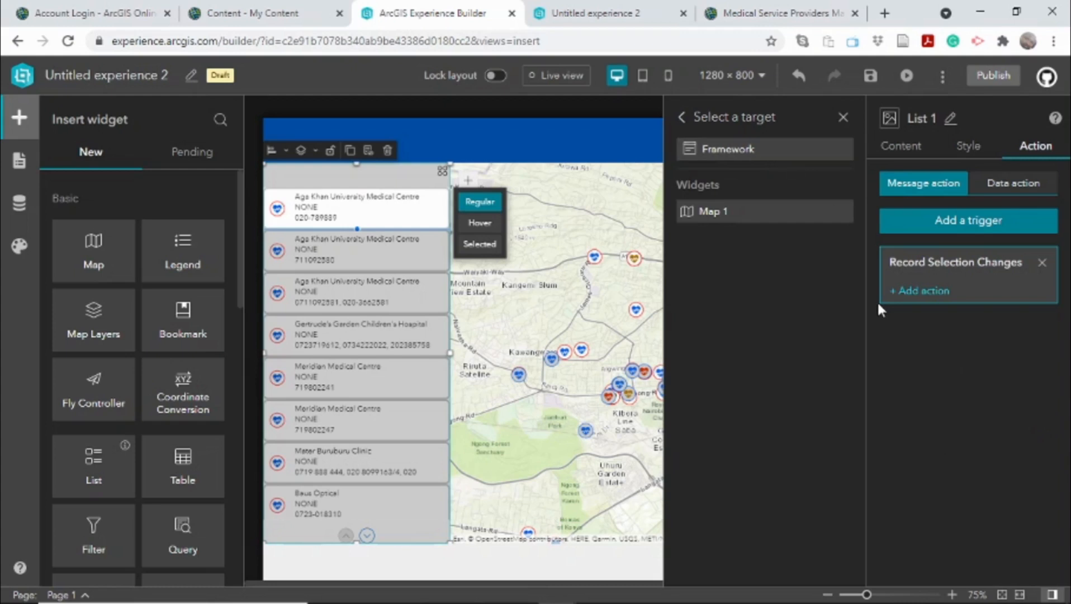
click(761, 213)
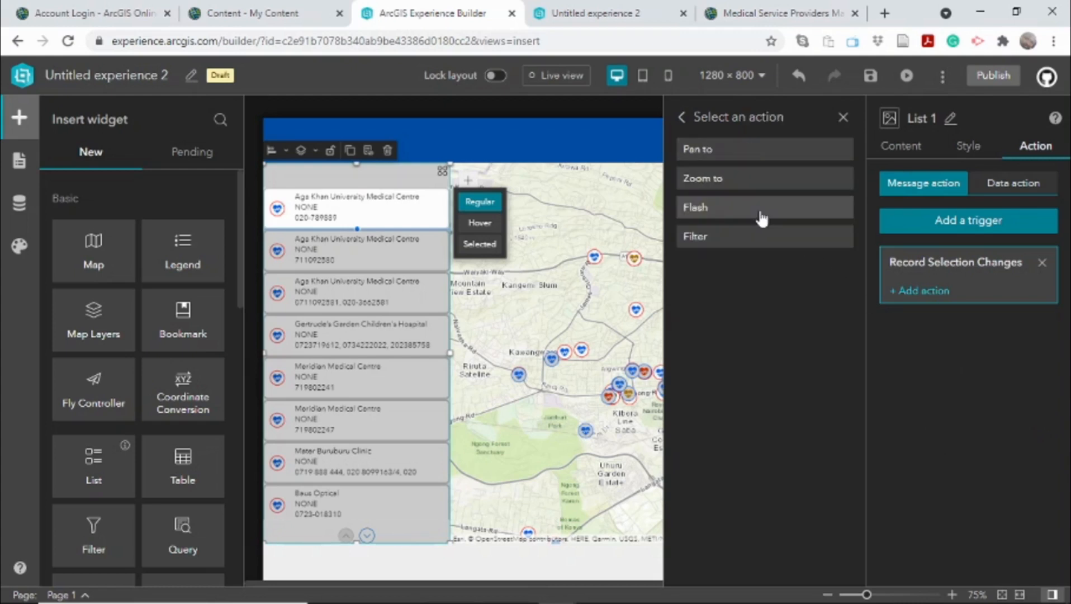
click(714, 180)
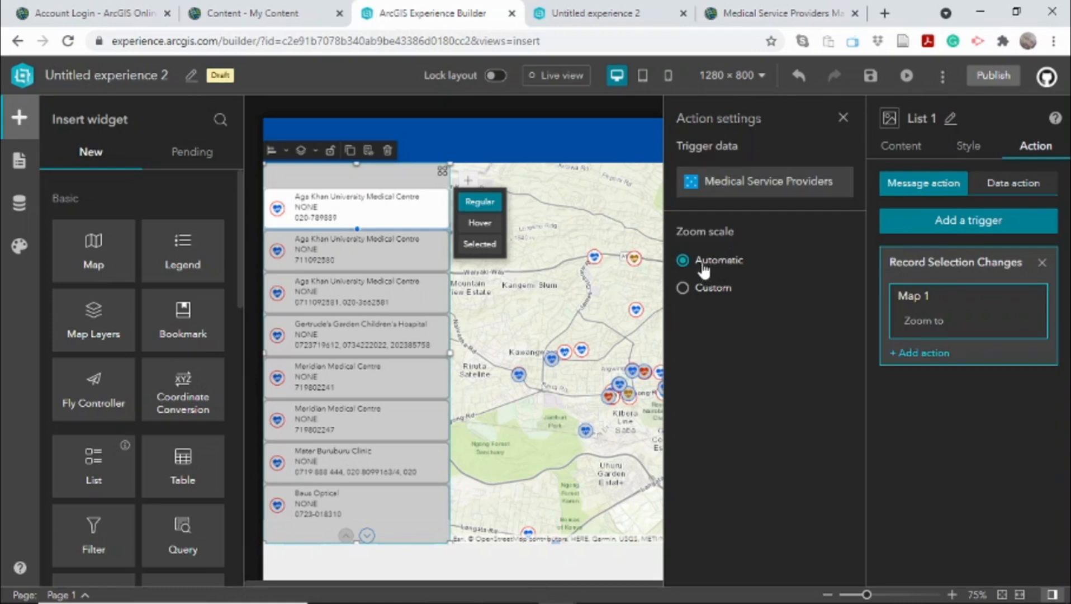
Add a Flash action targeting Map 1 to the Record Selection Changes trigger
click(919, 353)
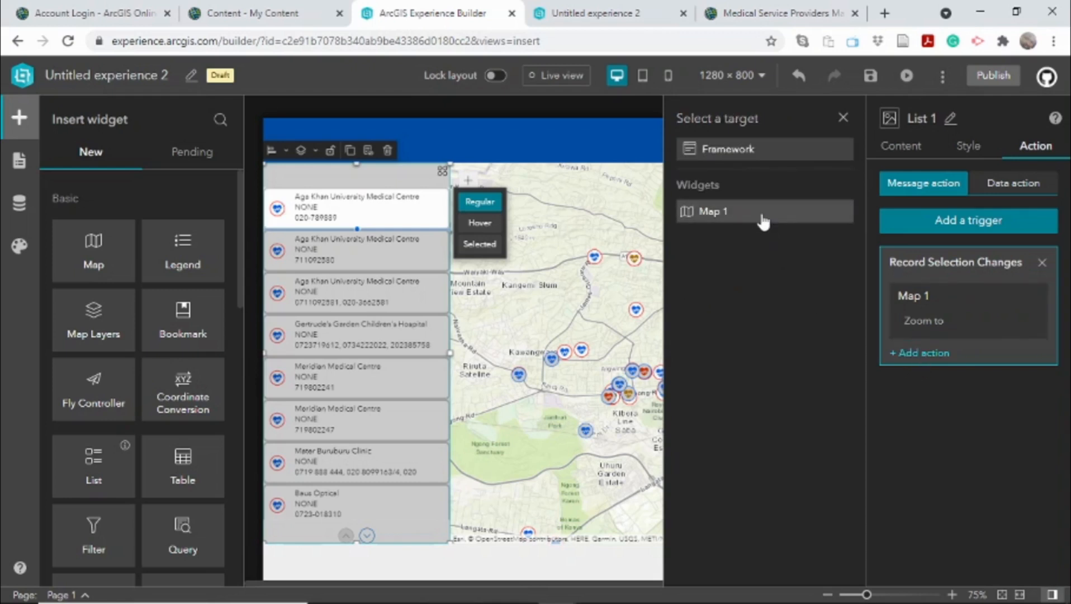
click(737, 212)
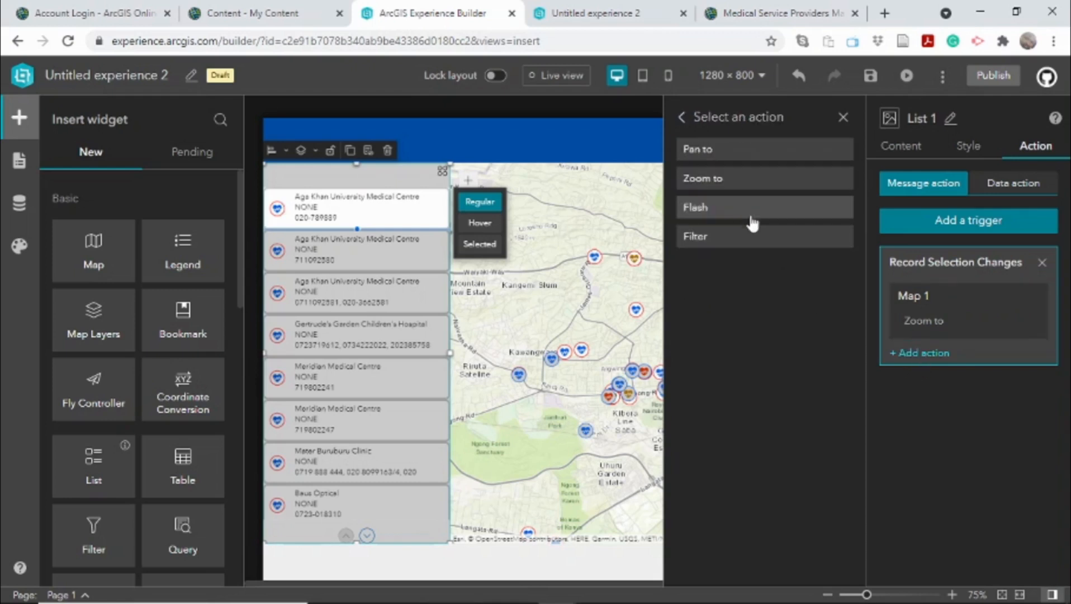
click(710, 210)
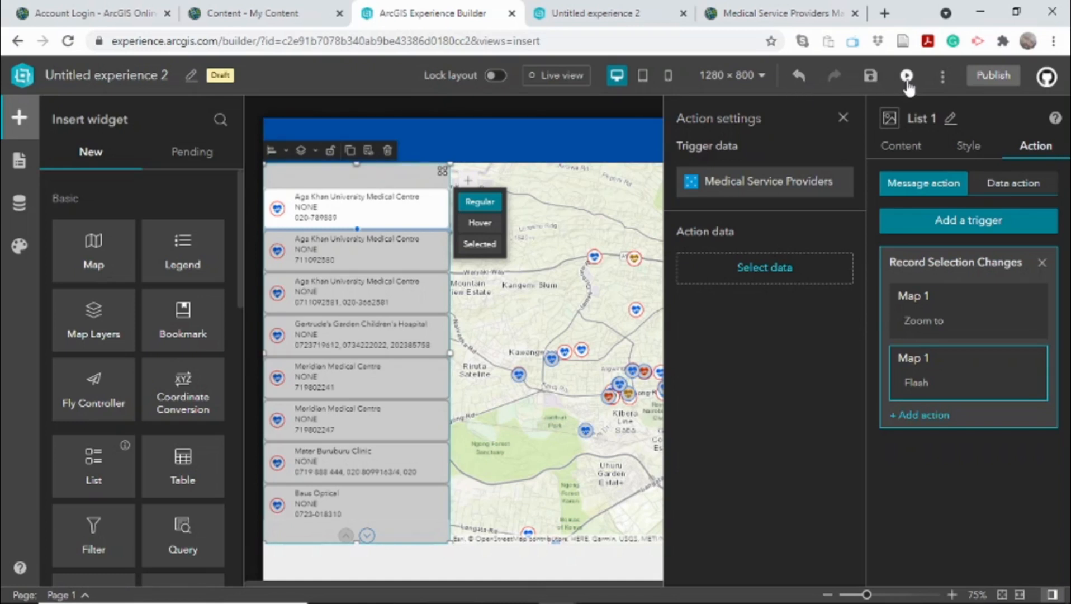
Save the experience and open its preview
click(872, 90)
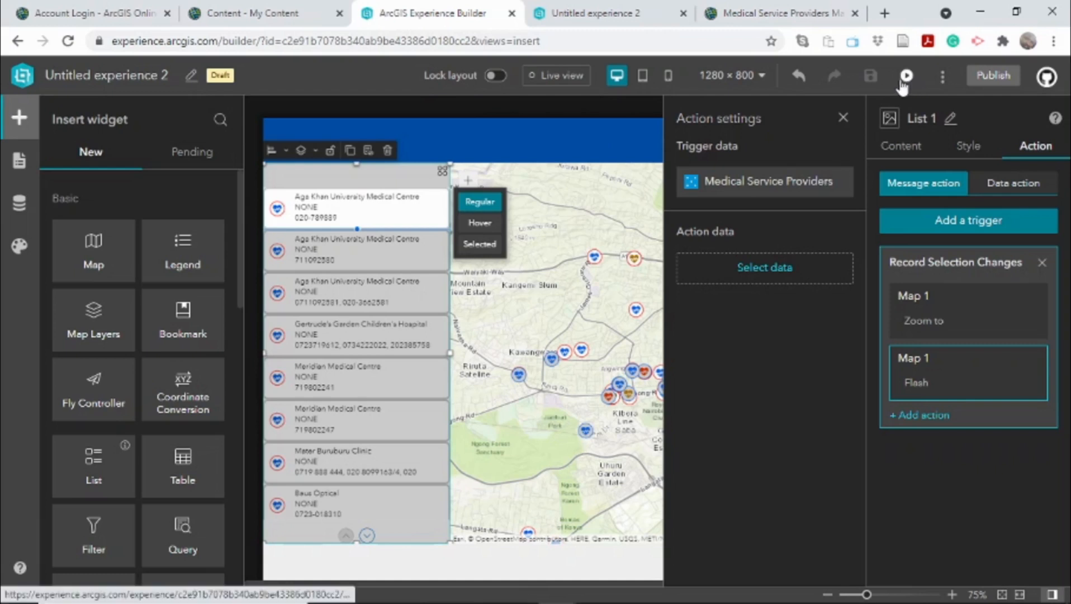
click(907, 77)
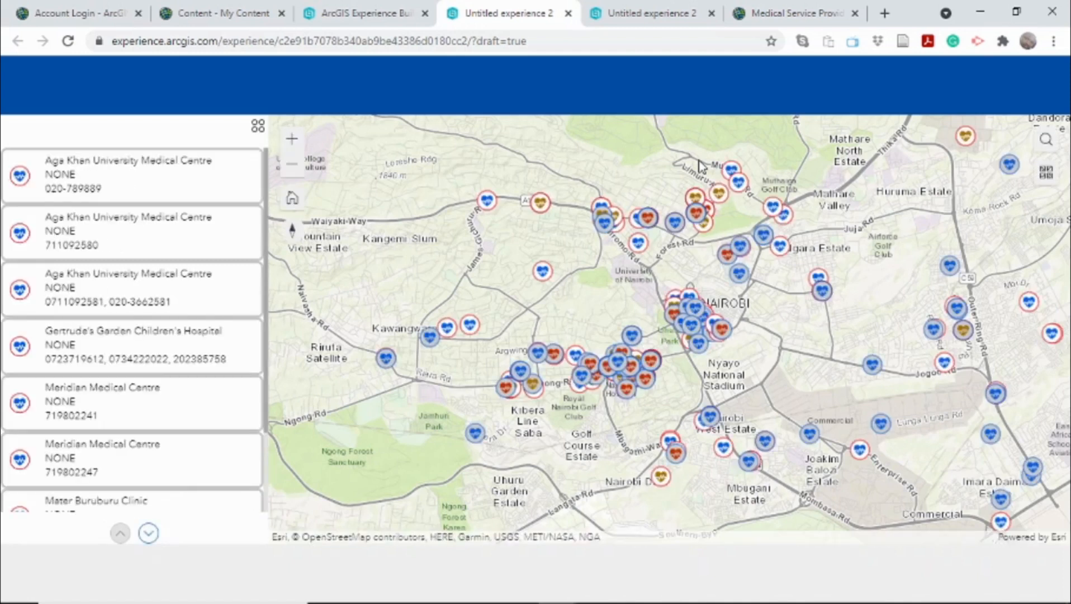
Test the provider list in the preview by paging forward and back, and select the first Aga Khan University Medical Centre entry
click(149, 534)
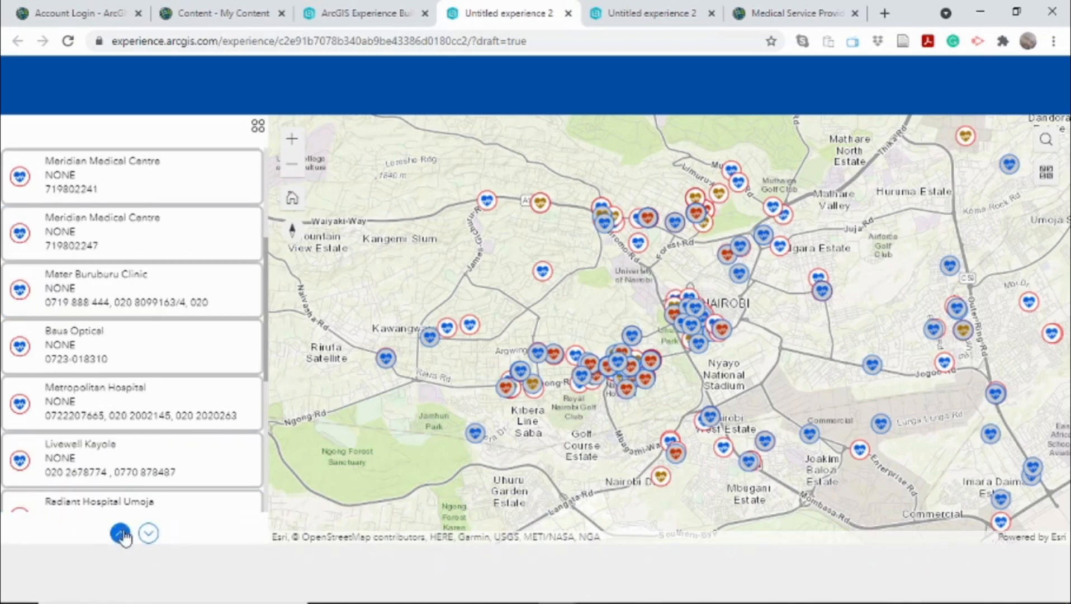
click(121, 534)
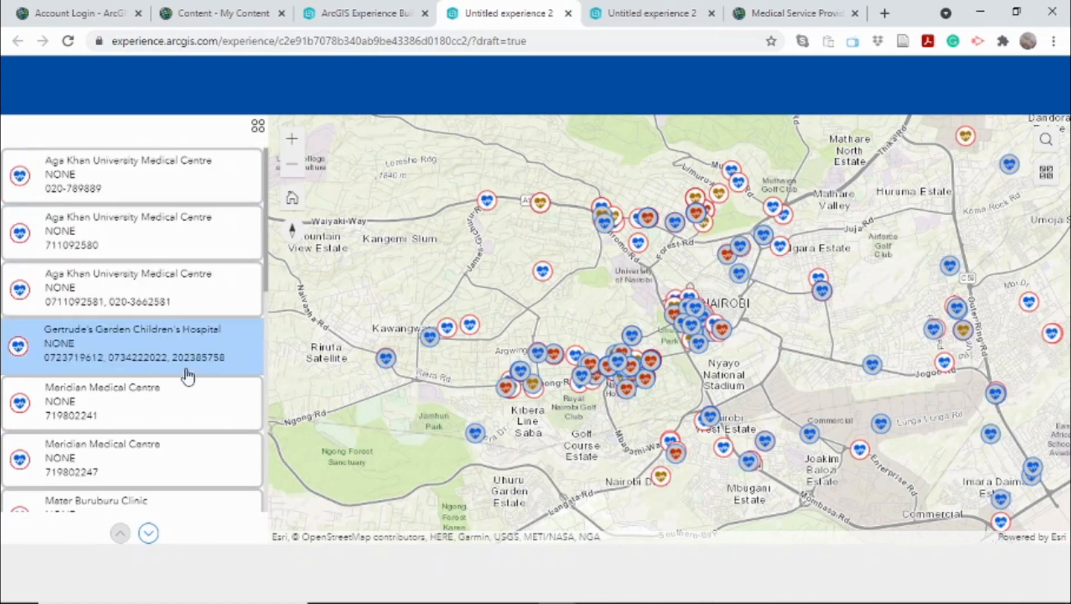
click(148, 172)
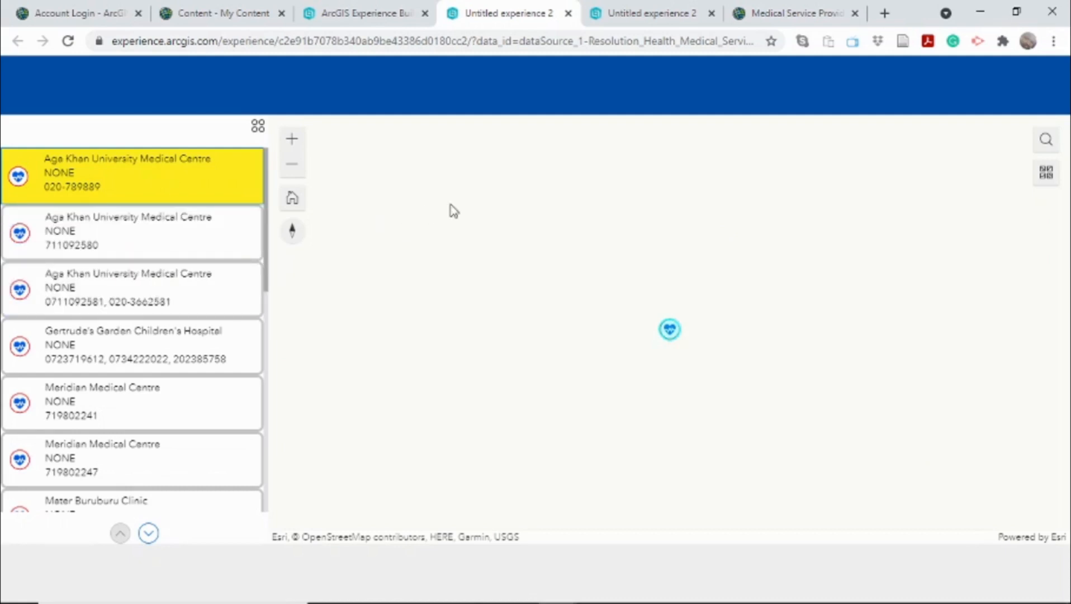
Switch the preview map's basemap to Imagery and view the selected provider's surroundings at a wider zoom
click(1047, 173)
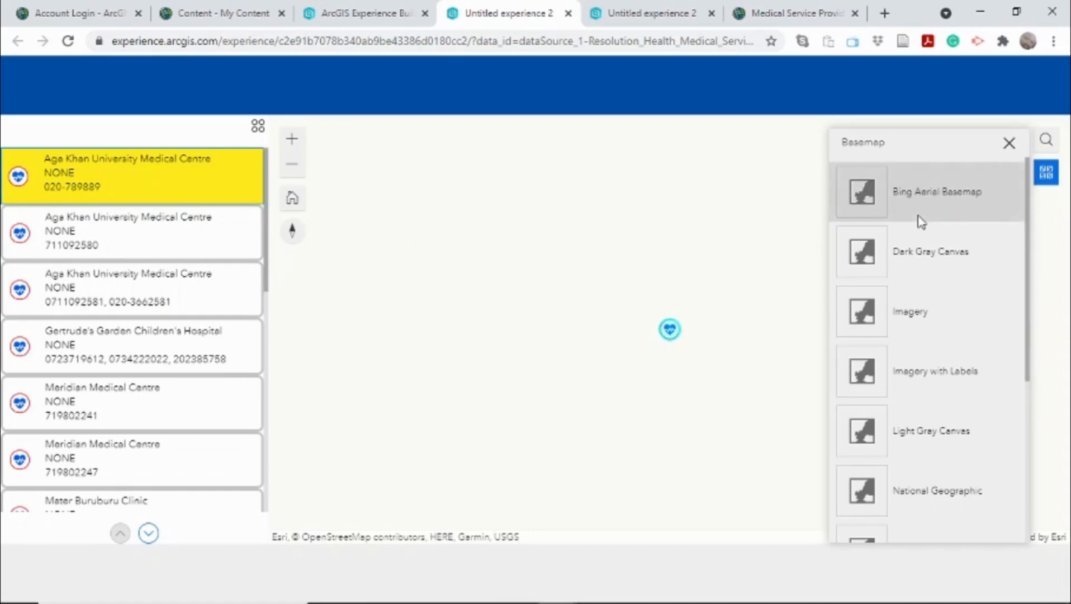
click(878, 323)
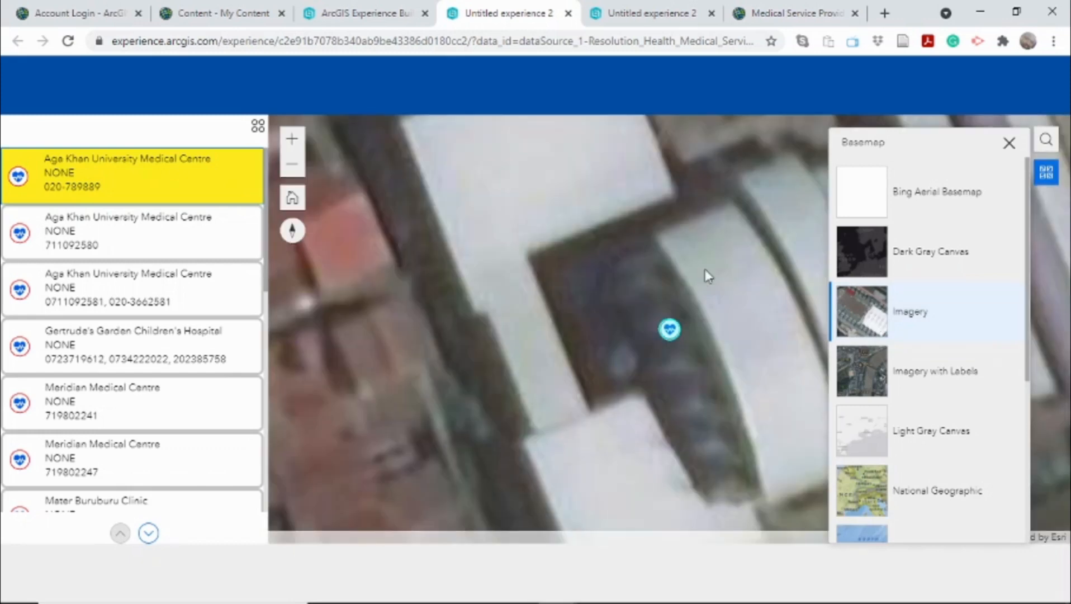
click(292, 165)
click(291, 165)
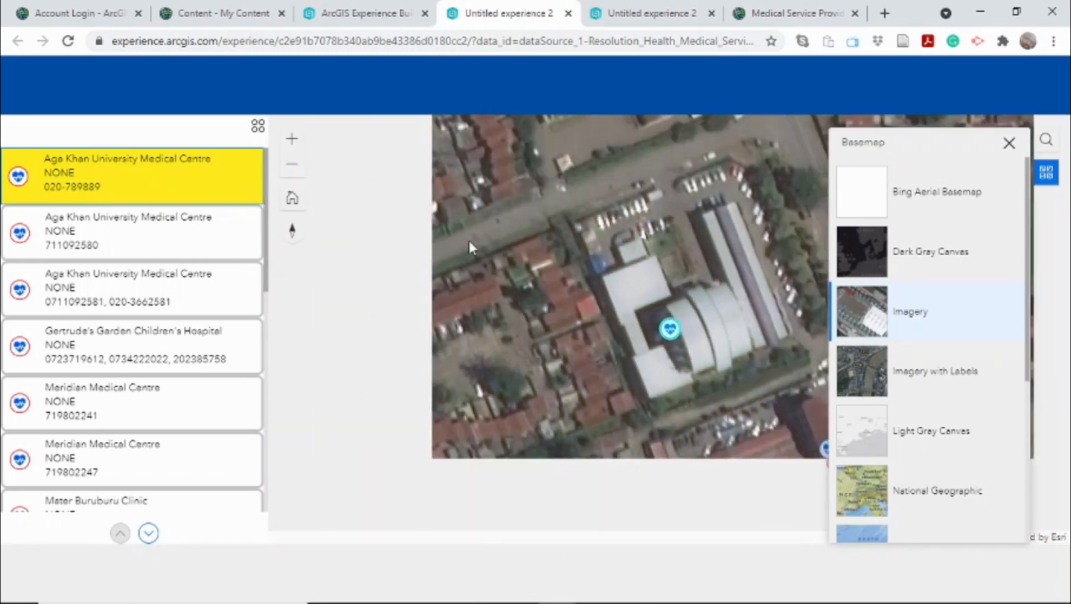
click(1009, 143)
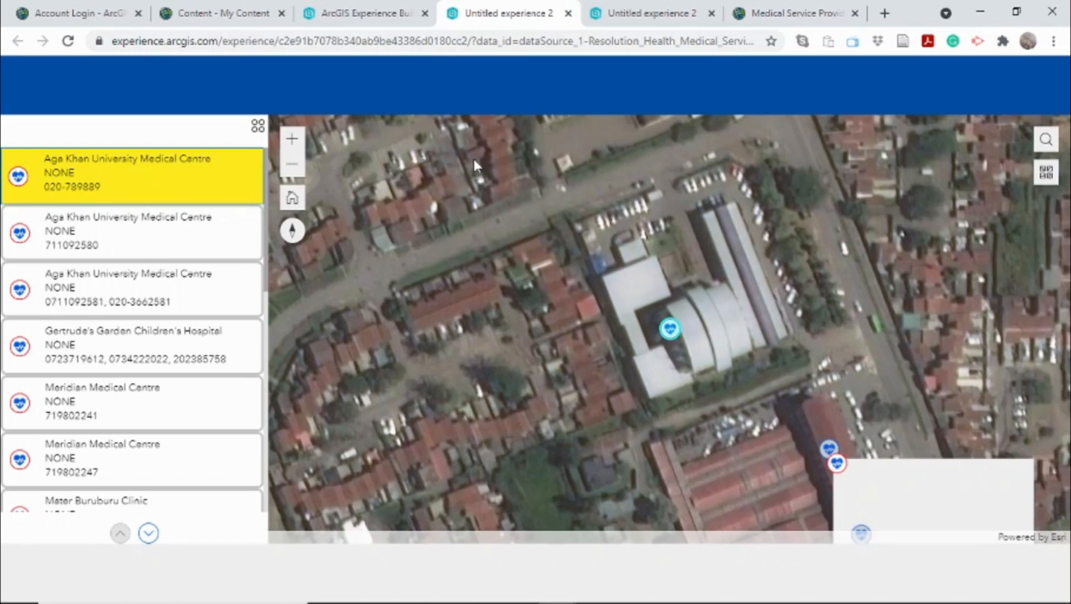
Return to the Experience Builder editor, open the header for editing and place a Text widget in its middle
click(385, 12)
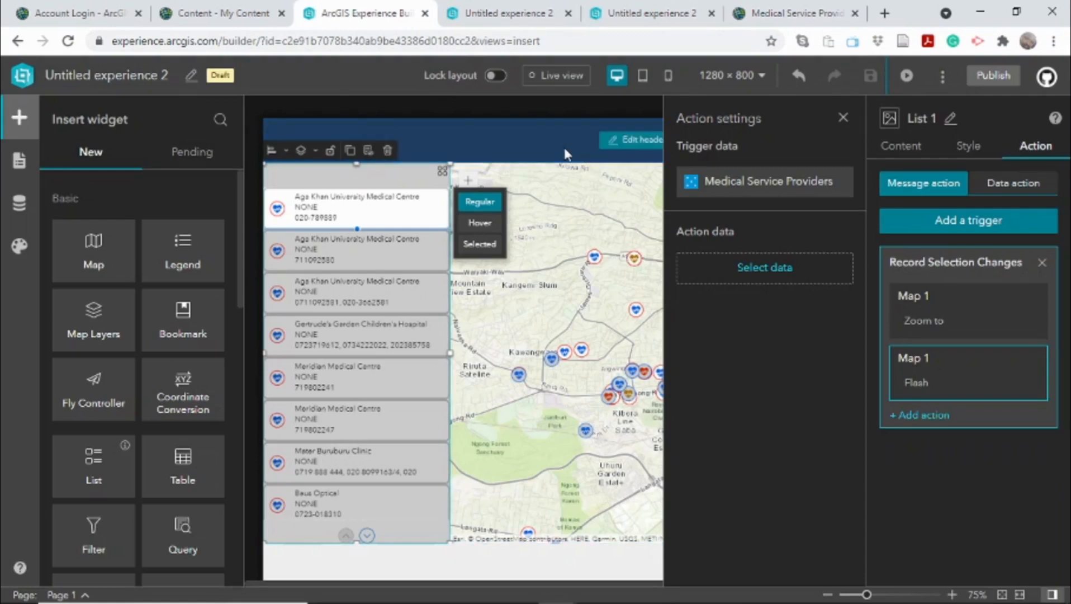
click(842, 119)
click(641, 140)
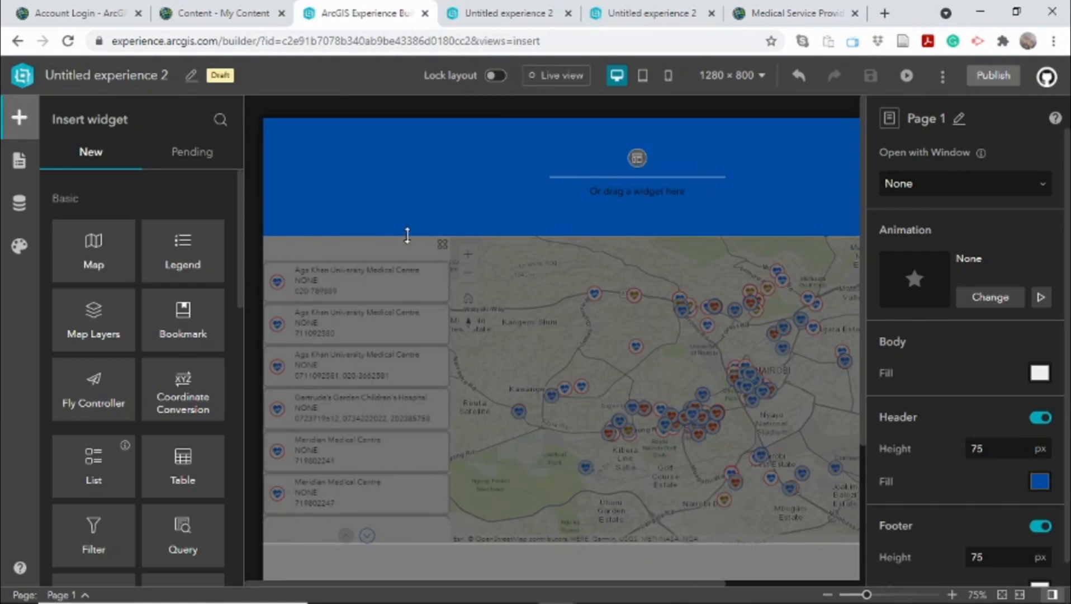
drag(240, 282, 242, 407)
drag(106, 362, 637, 170)
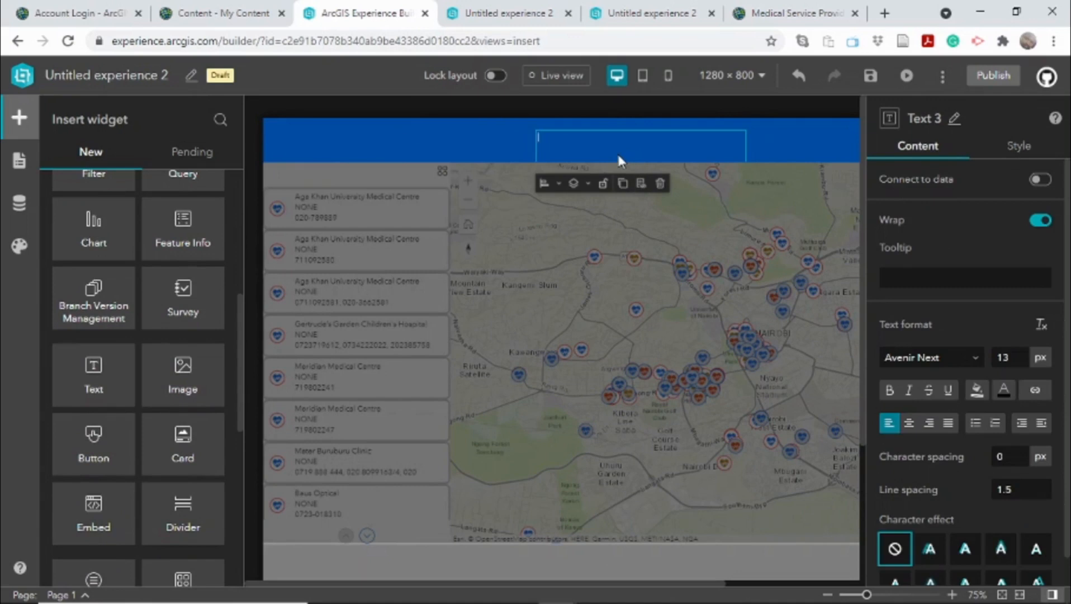
Enter "Find Your Medical Provider" in the header's text widget and centre-align it
text(M)
key(BackSpace)
text(Find Your Medical Provider)
click(918, 429)
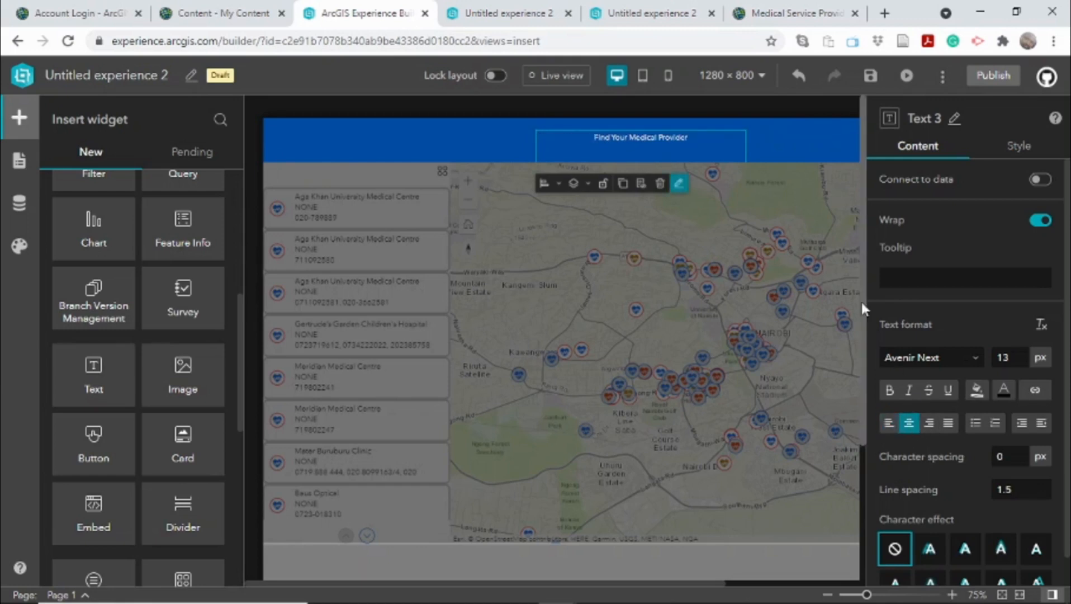
click(448, 135)
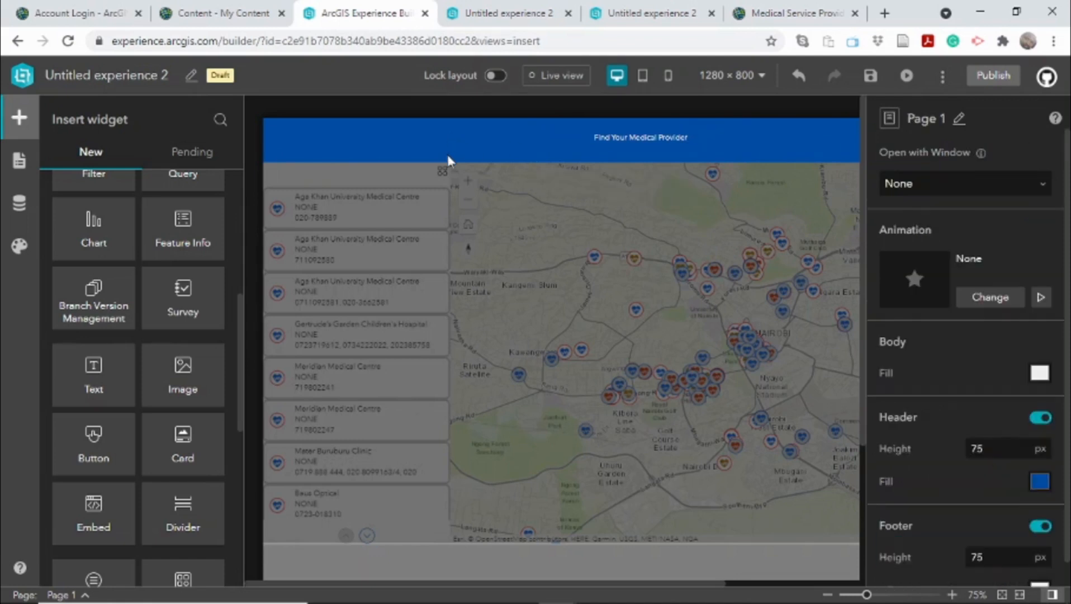
Enlarge the font size of the header title so it stands out in the blue band
click(636, 138)
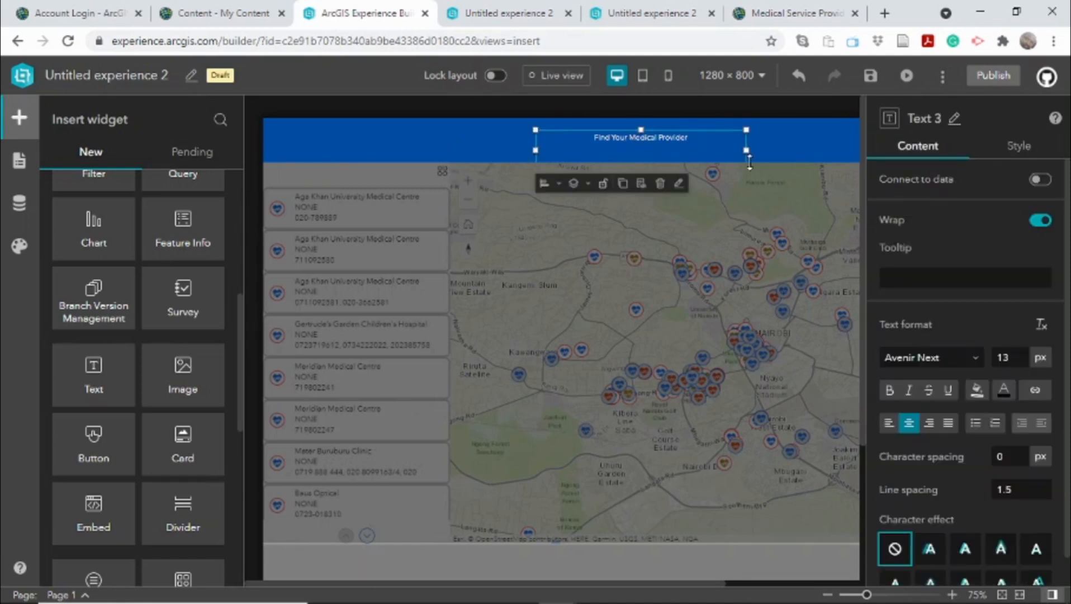
double_click(994, 360)
text(2)
click(804, 144)
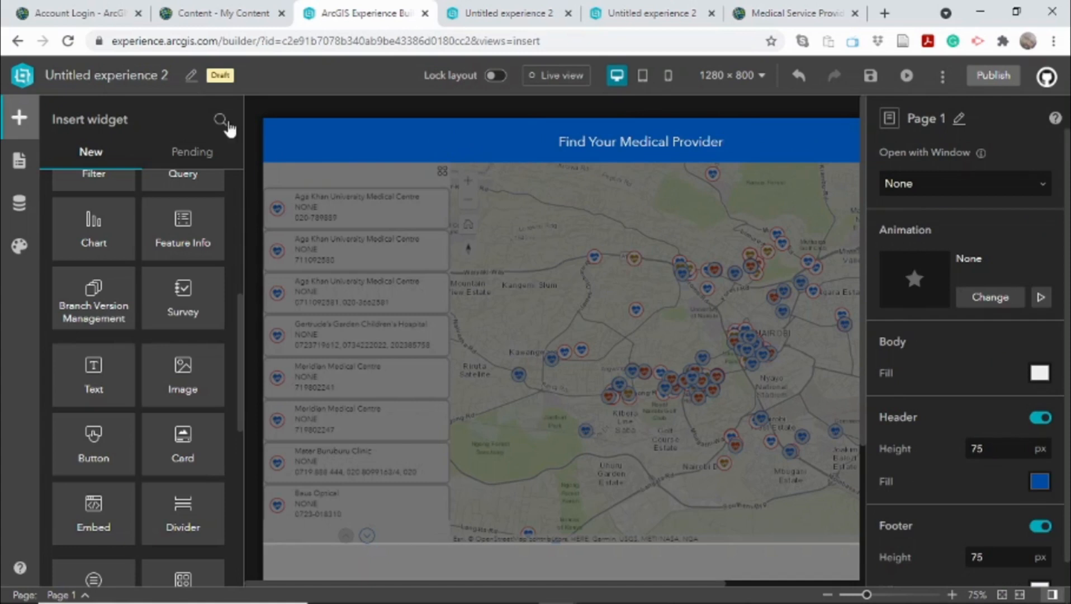
Rename the experience as "Medical Provider Finder"
click(168, 76)
key(ctrl+a)
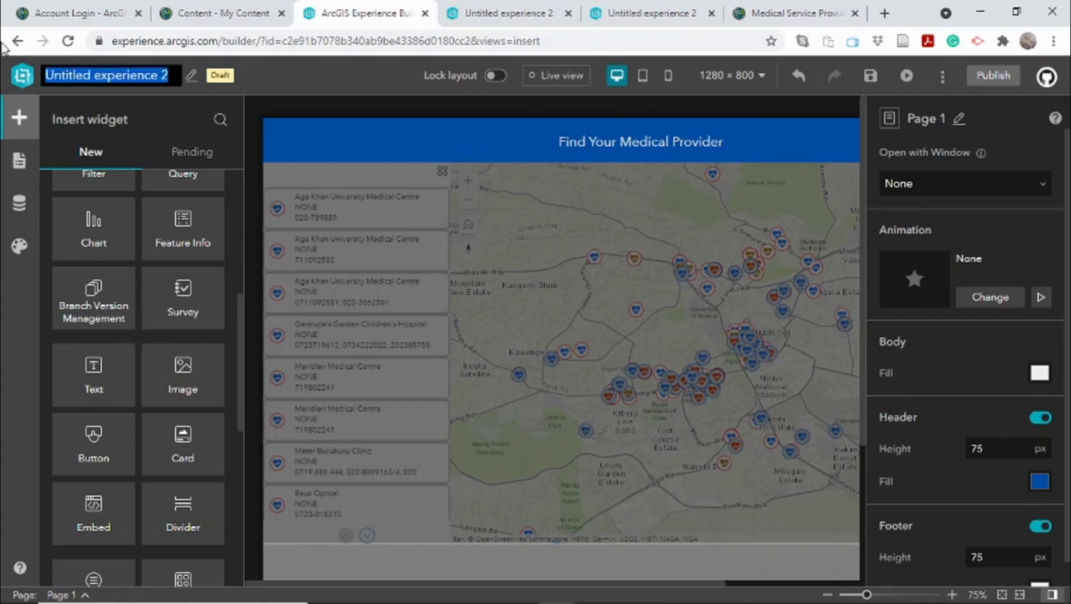
text(M)
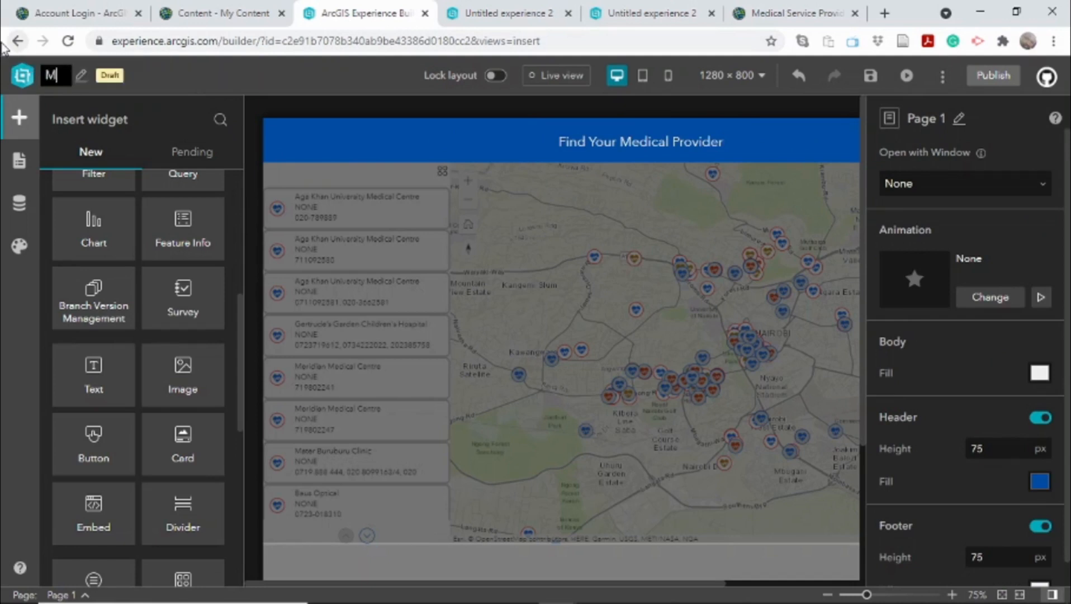
text(edical Pro)
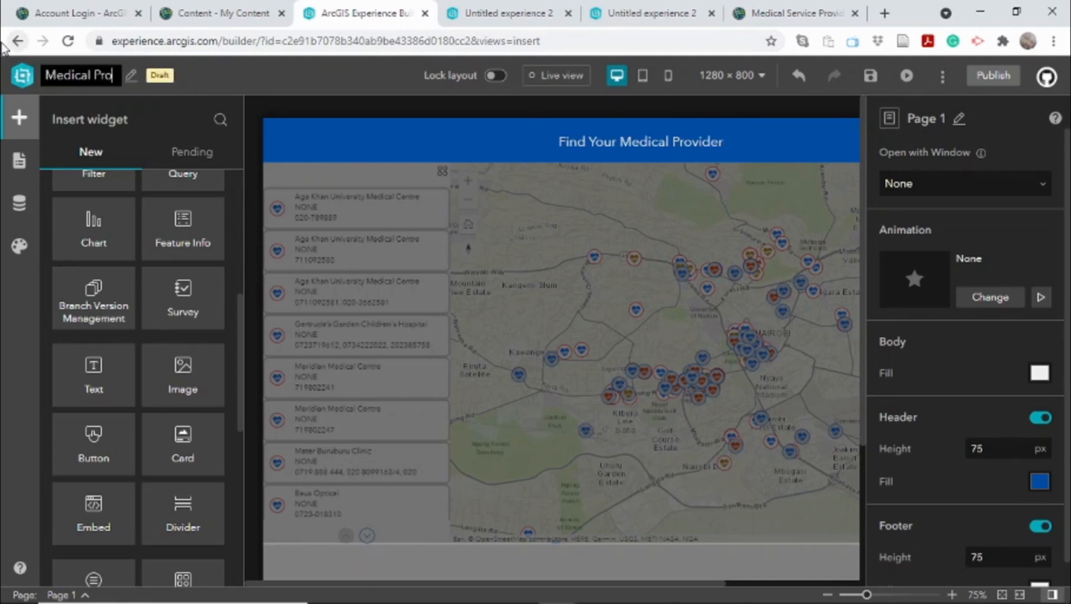
text(vider Finder)
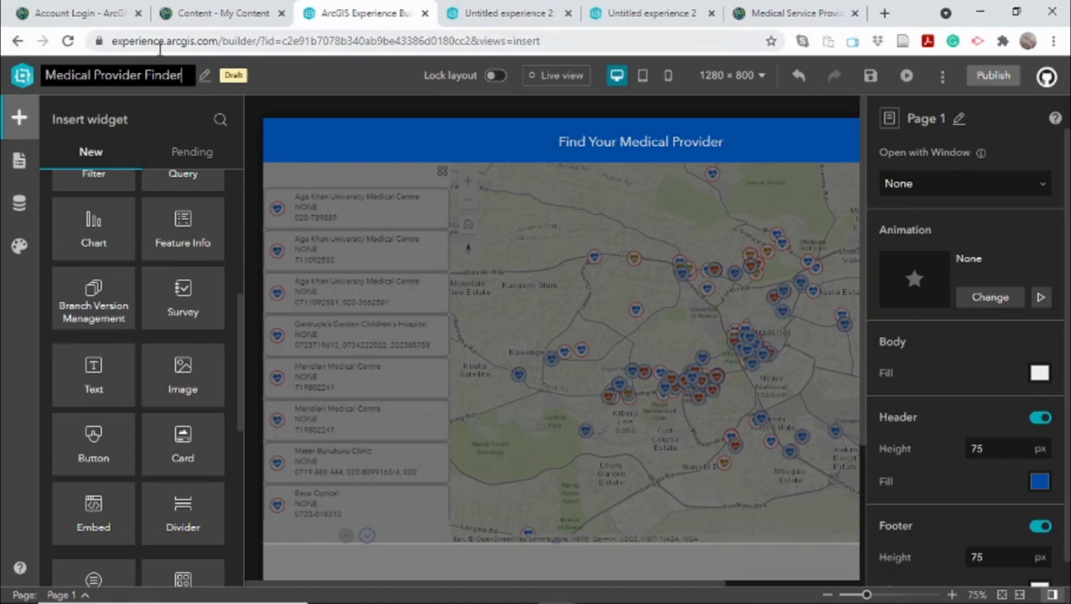
click(331, 84)
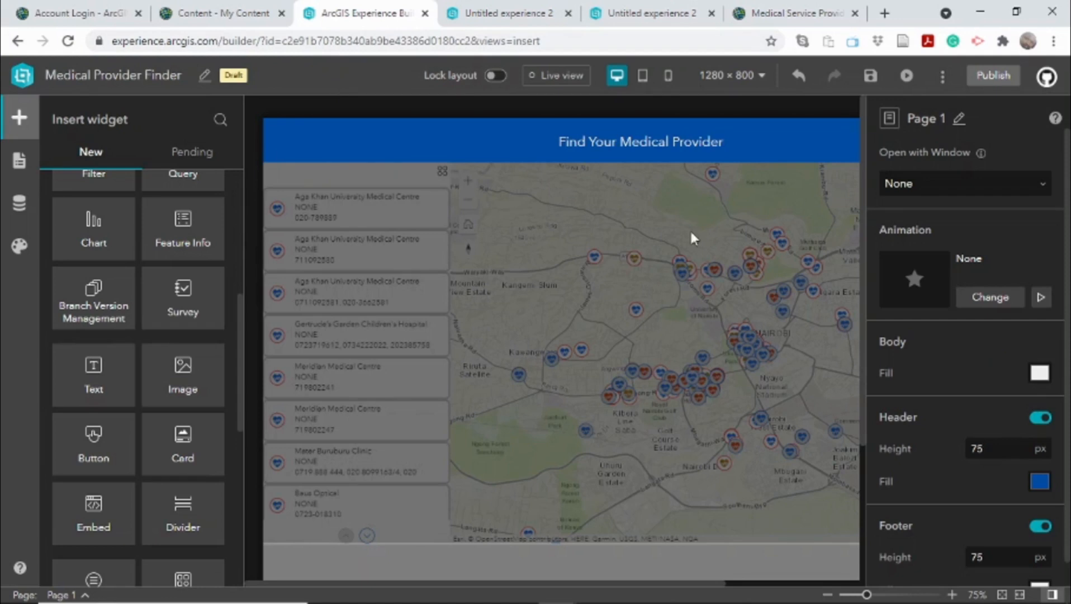
Save the experience, open its preview and test the list by selecting Gertrude's Garden Children's Hospital
click(870, 76)
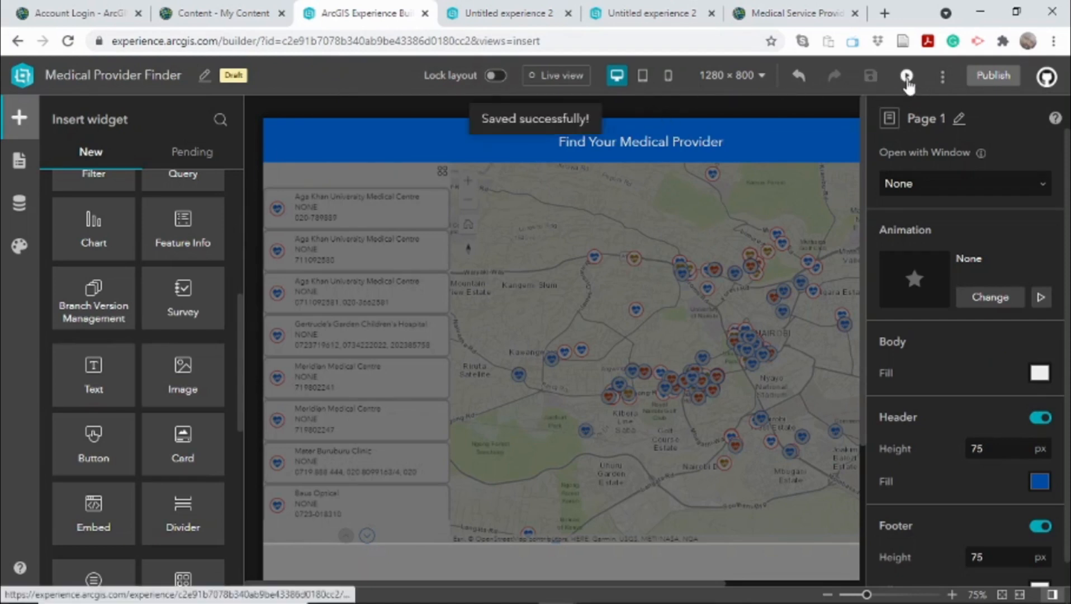
click(907, 78)
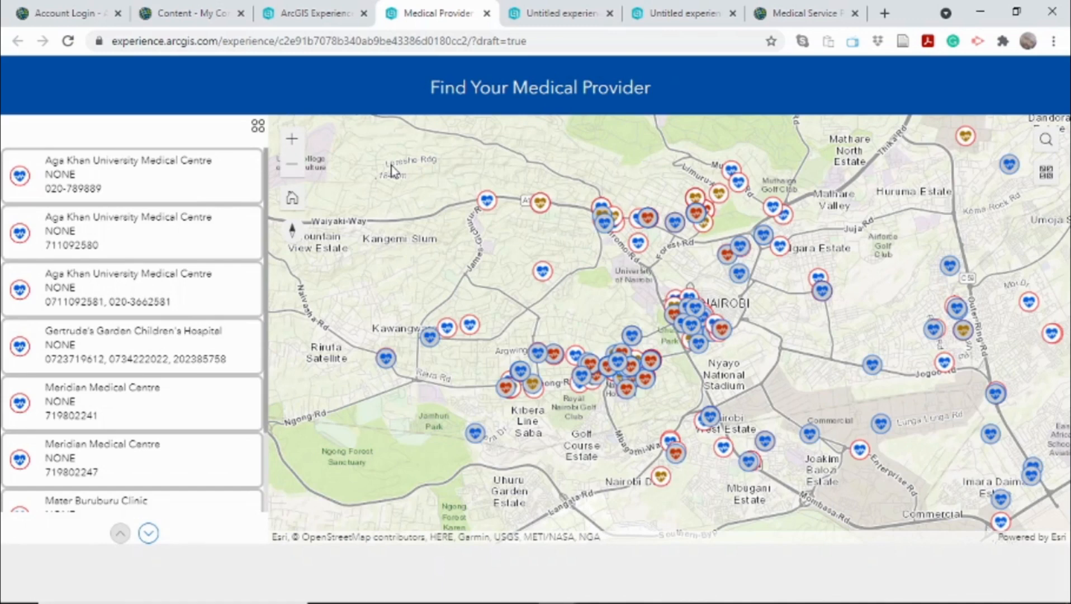
click(140, 353)
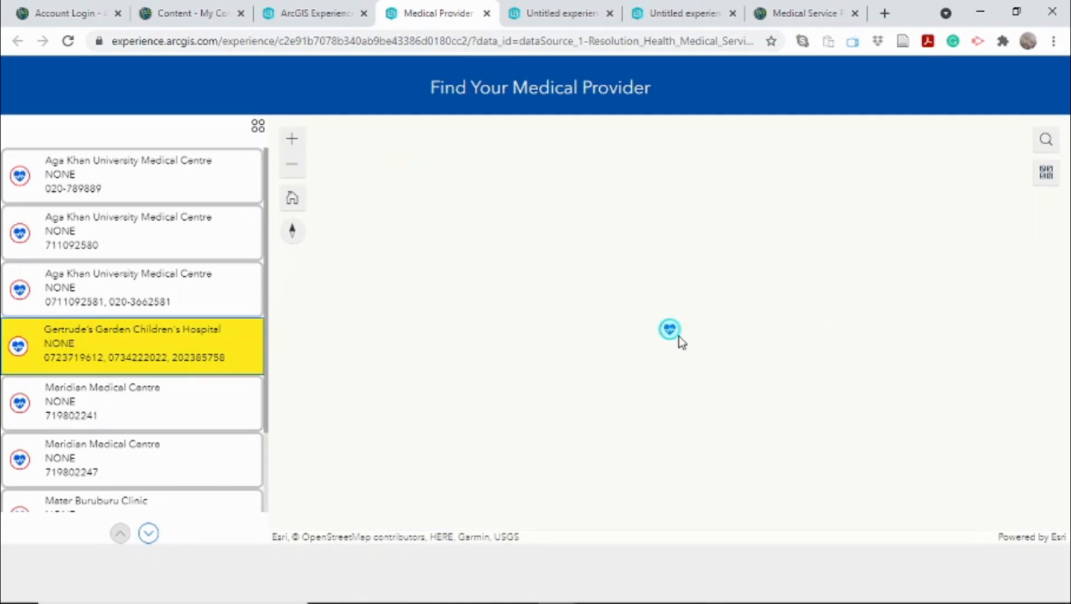
In the editor, give the provider list's Zoom to action on Map 1 a custom zoom scale of 15000
click(318, 17)
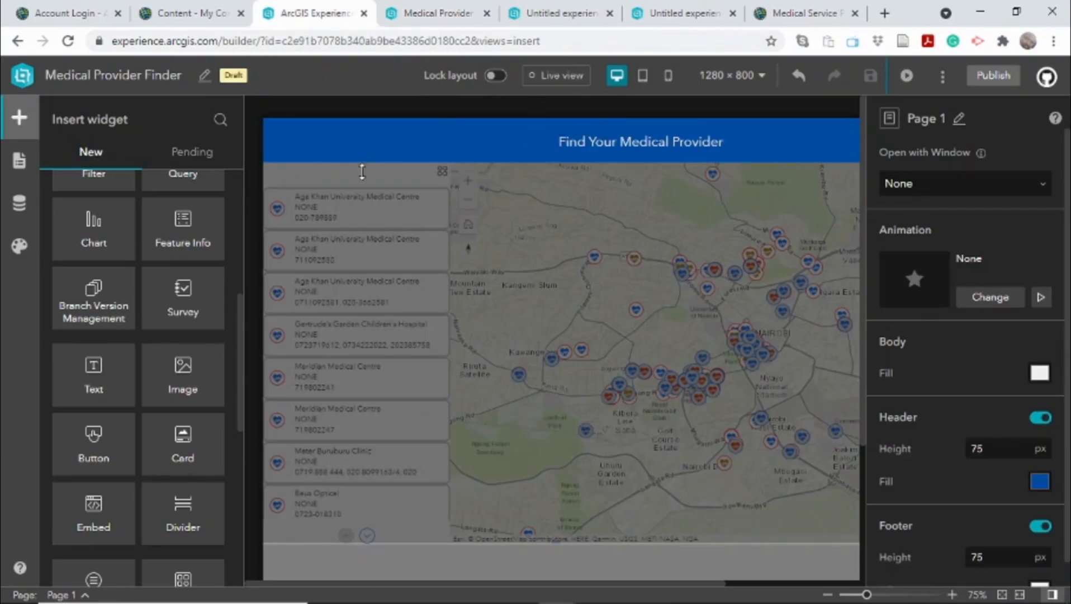
click(358, 193)
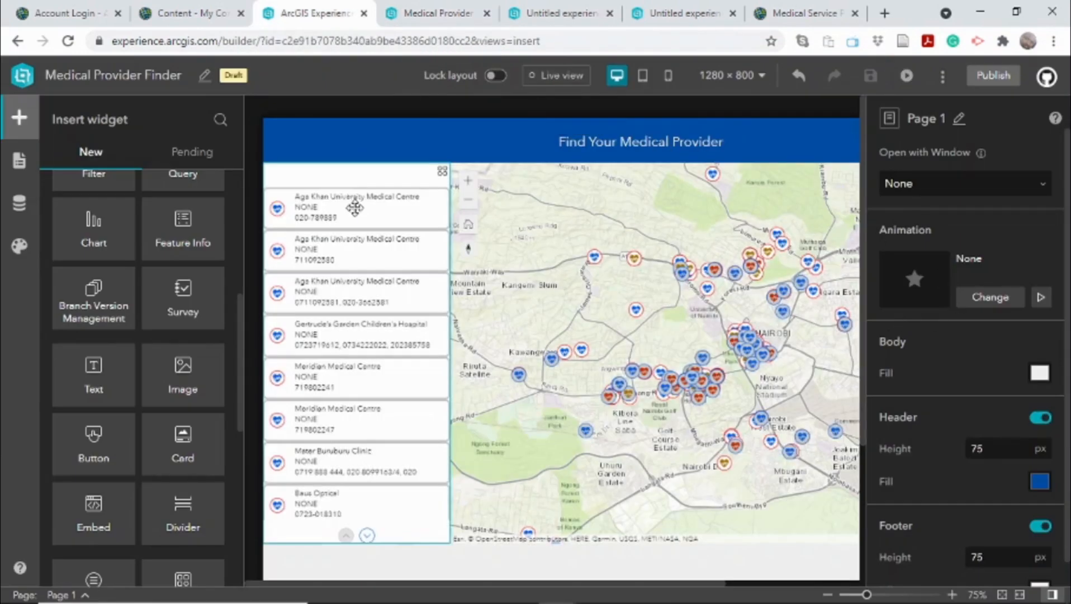
click(355, 208)
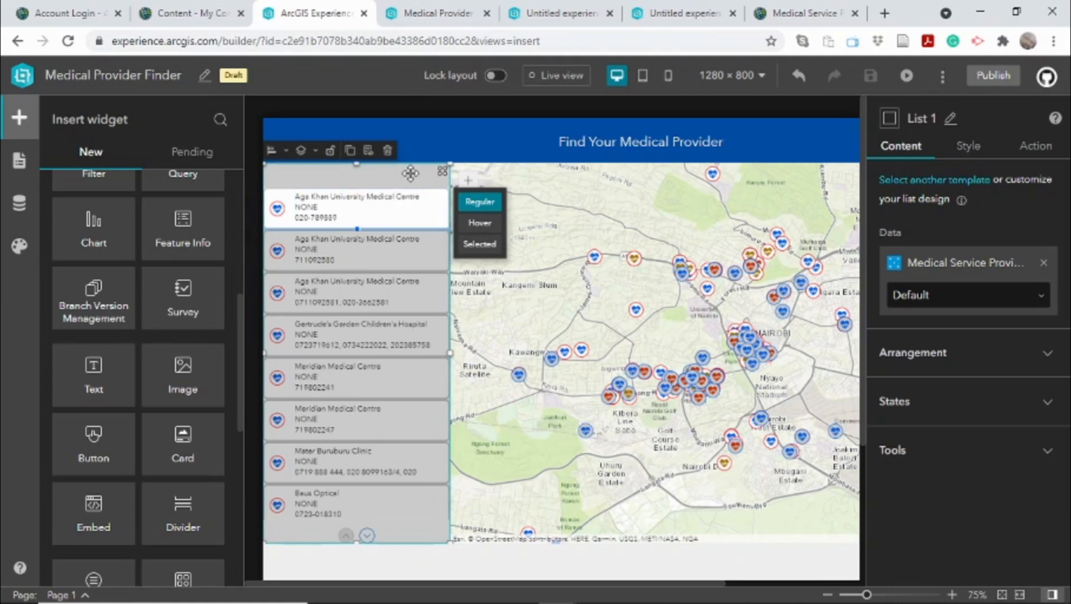
click(1034, 148)
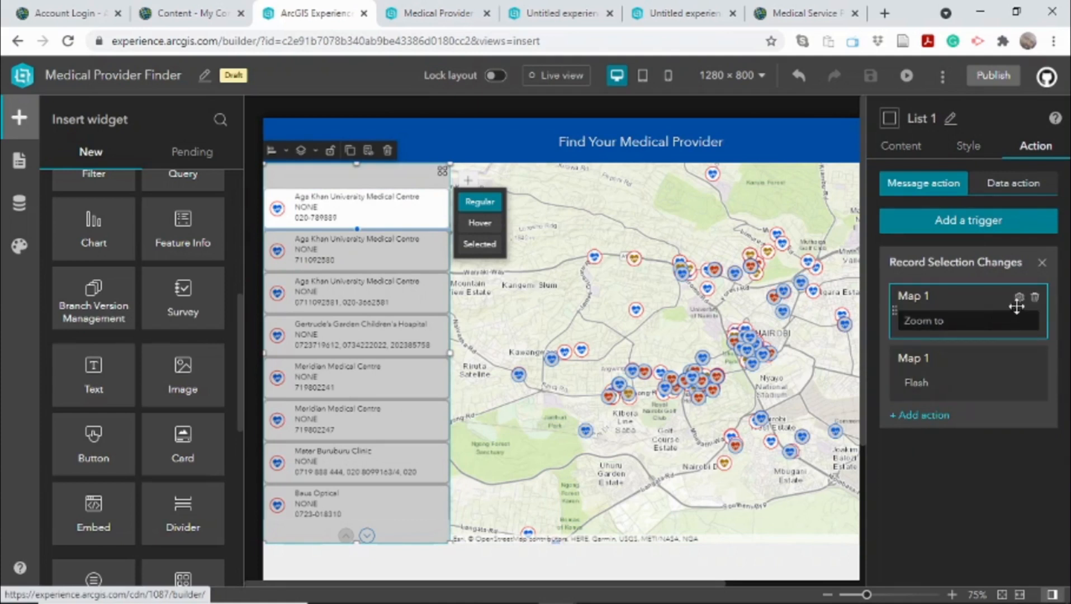
click(1019, 298)
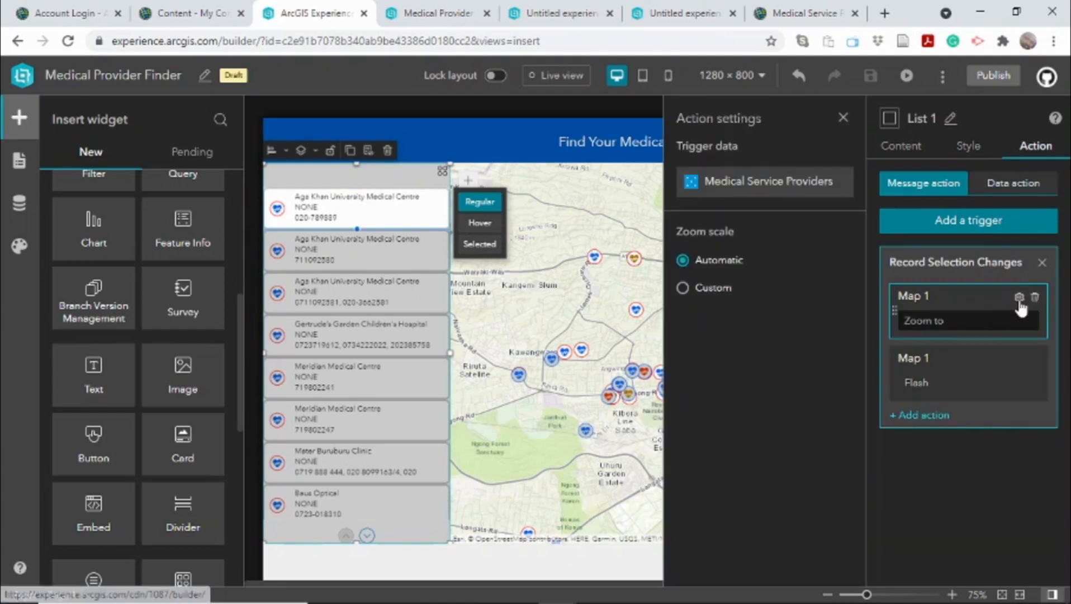
click(684, 288)
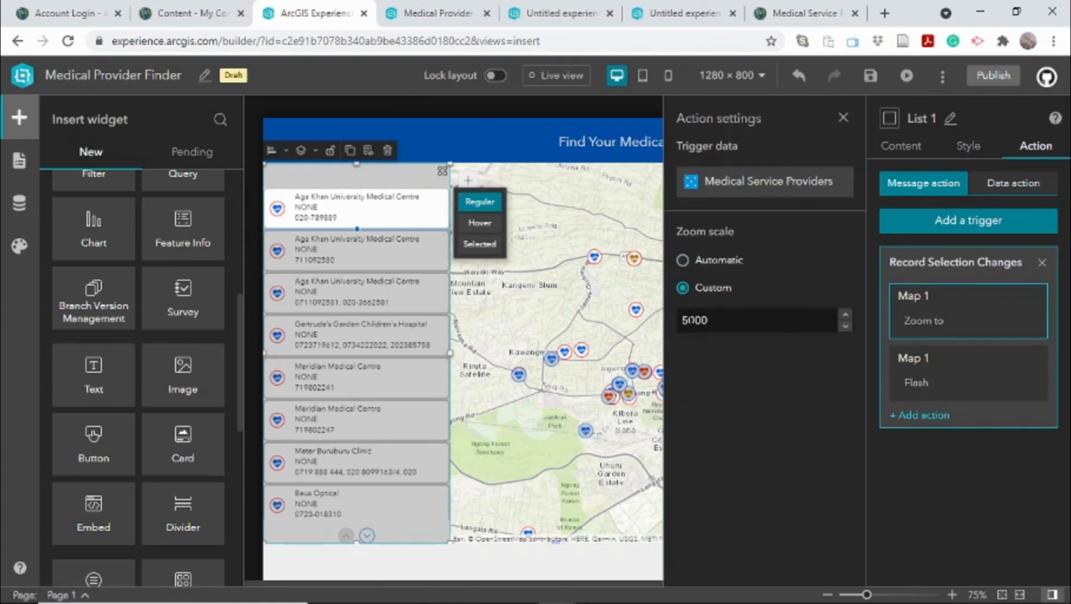
click(682, 320)
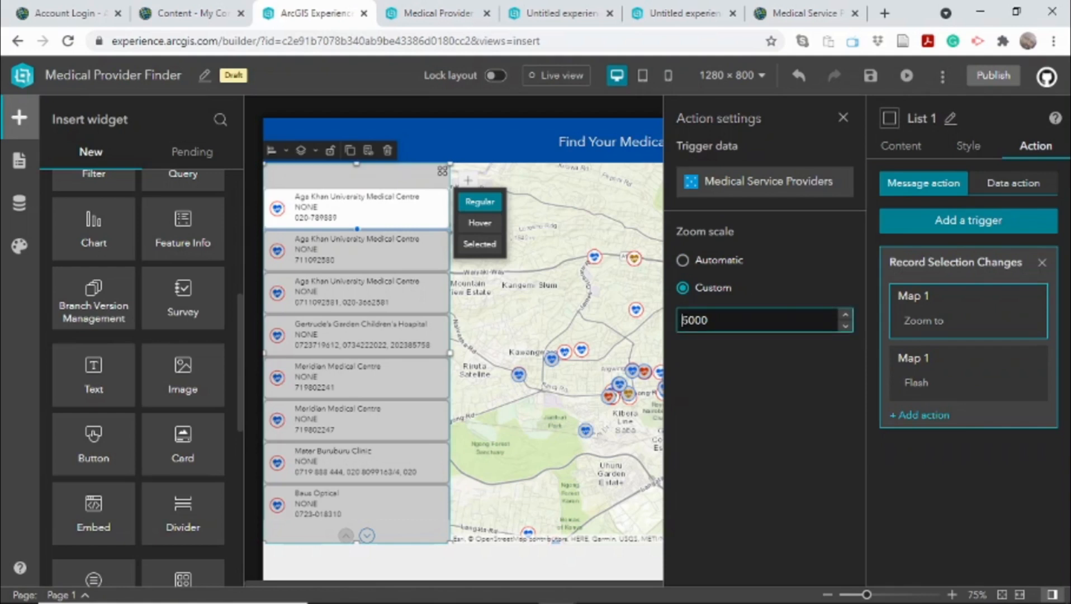
text(1)
click(741, 362)
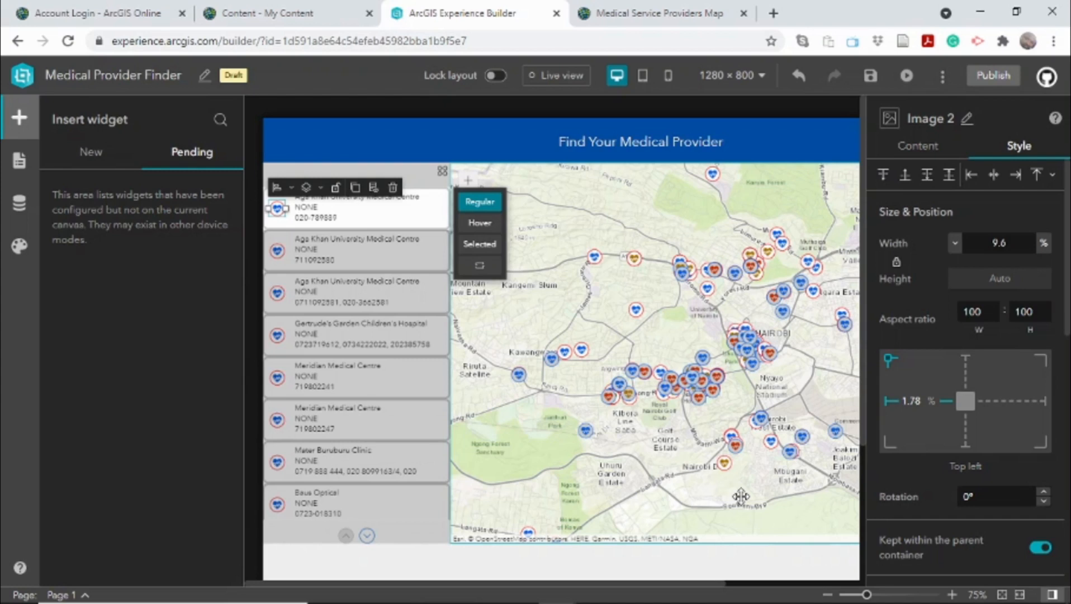
Check how the page is laid out on medium and small screen devices, finishing on the medium-screen layout
click(643, 84)
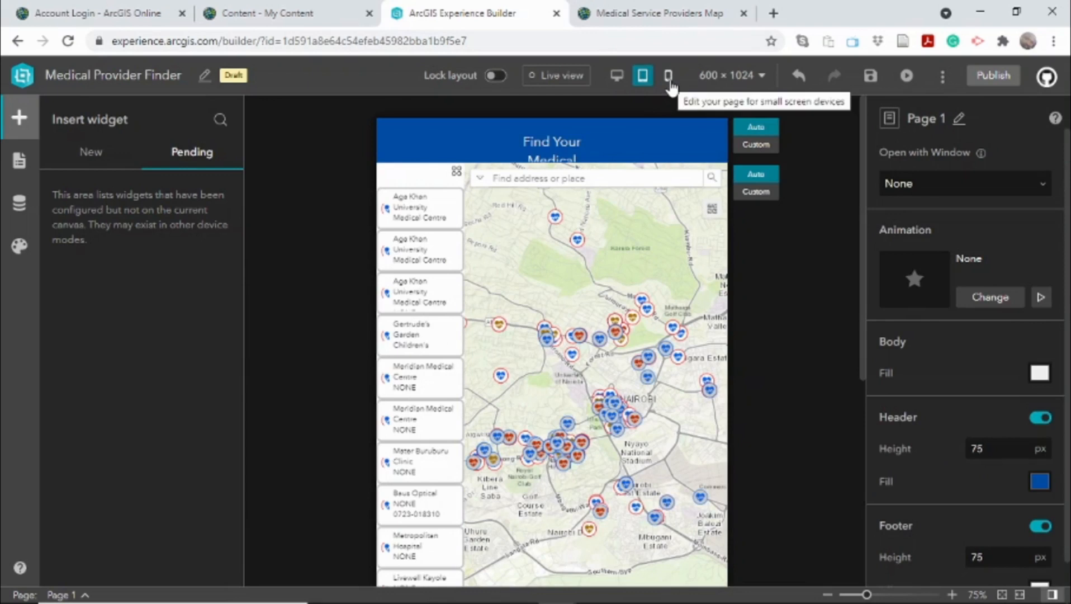
click(669, 78)
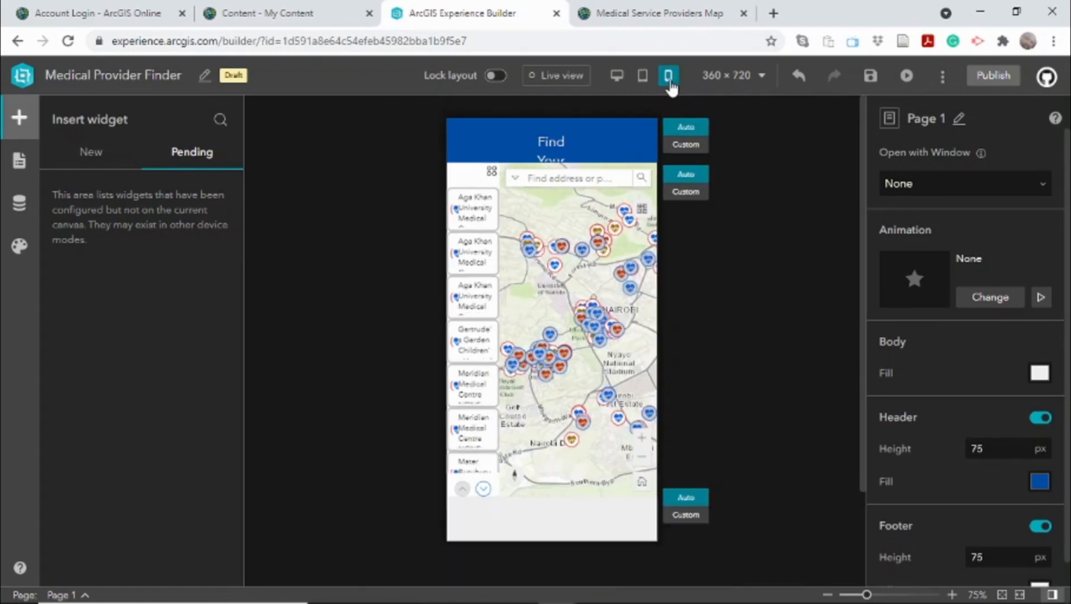
click(645, 83)
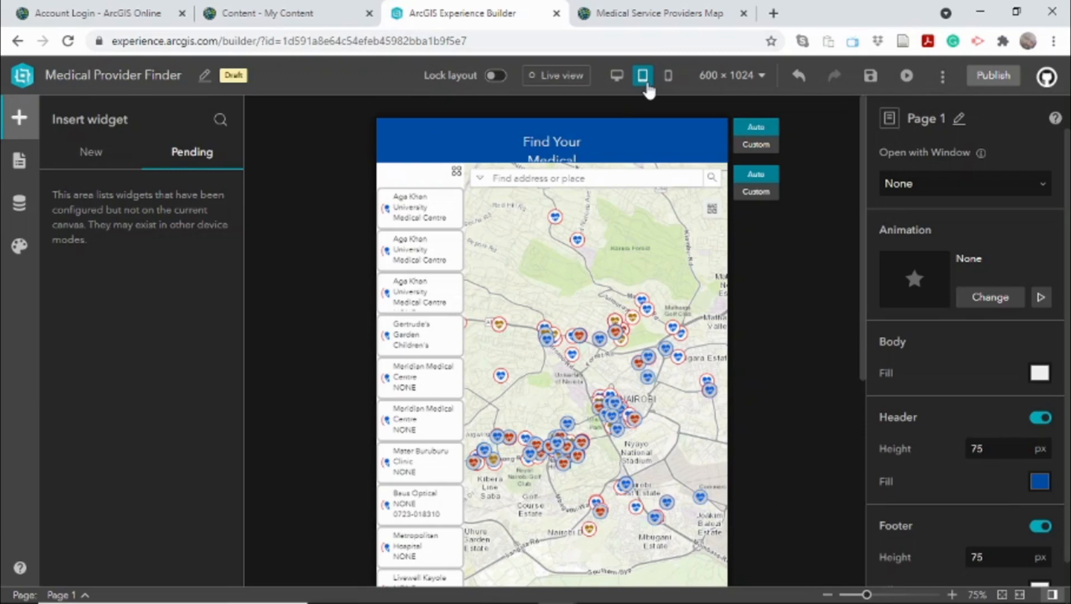
Enable the Custom layout for the header, body and footer of the medium-screen page
click(754, 144)
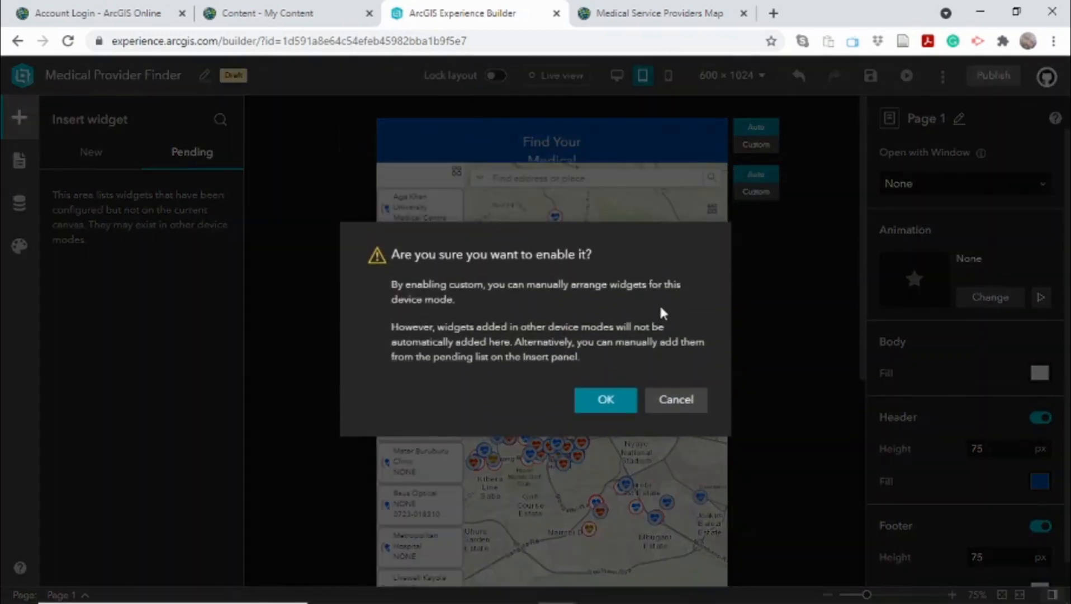
click(609, 400)
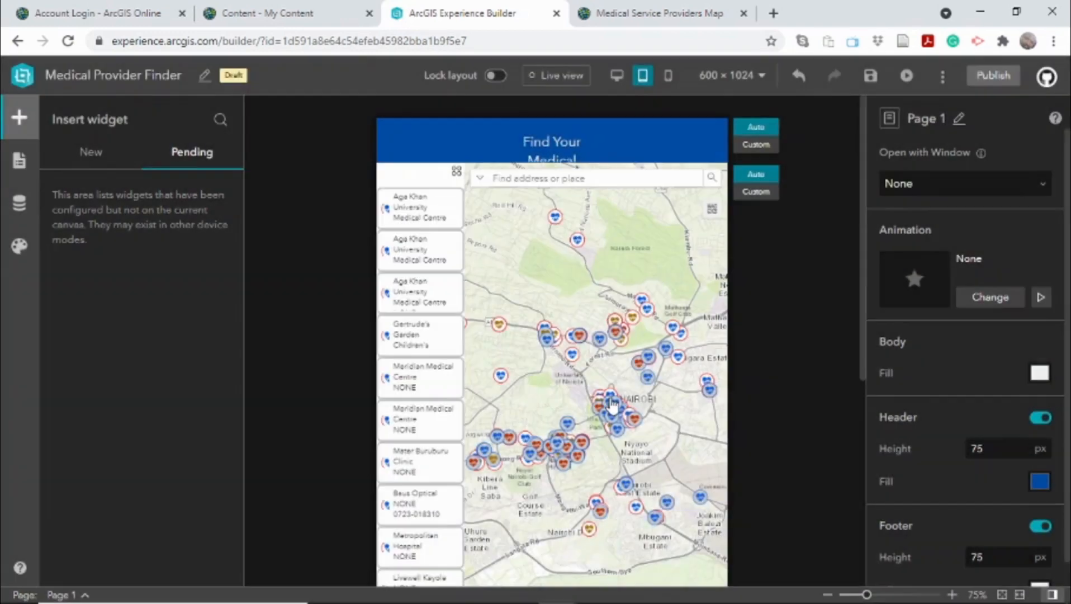
click(760, 192)
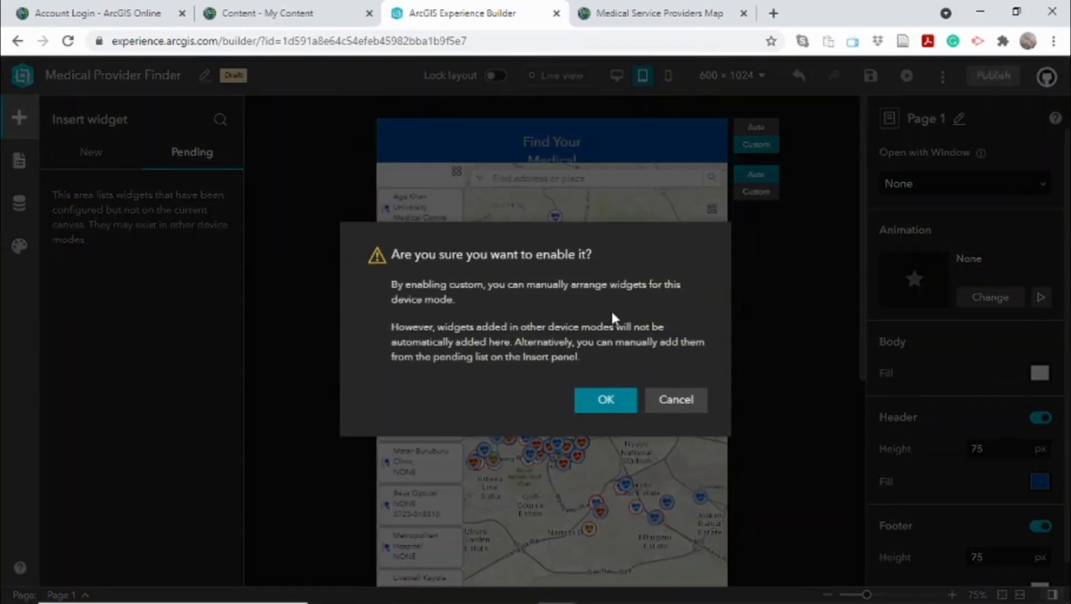
click(606, 401)
drag(859, 264, 880, 414)
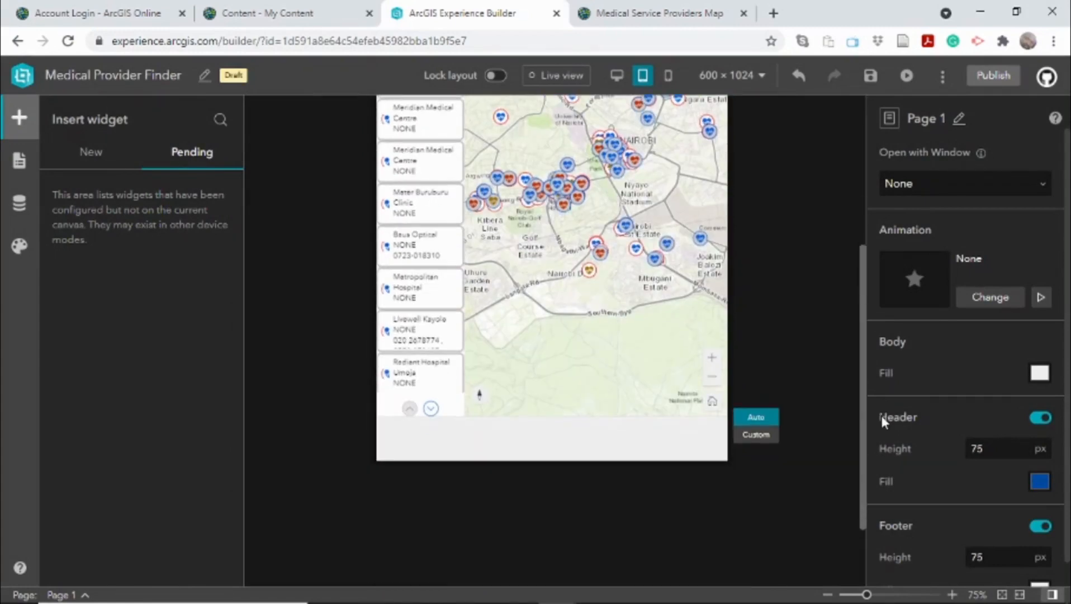
click(749, 432)
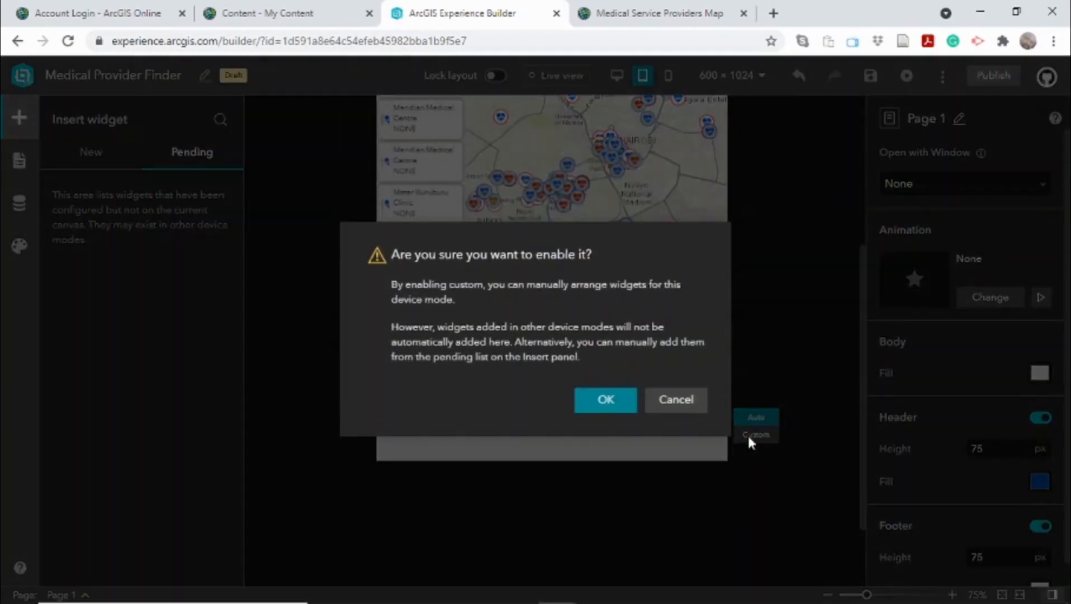
click(616, 404)
Move the provider list from the medium-screen page to the pending list
drag(864, 461, 865, 332)
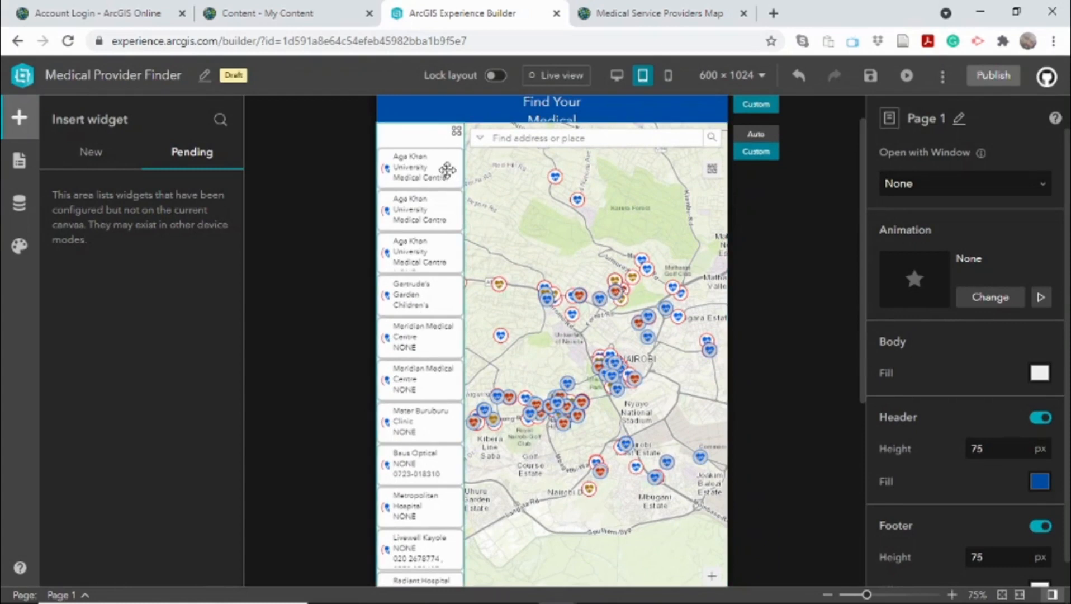
click(423, 142)
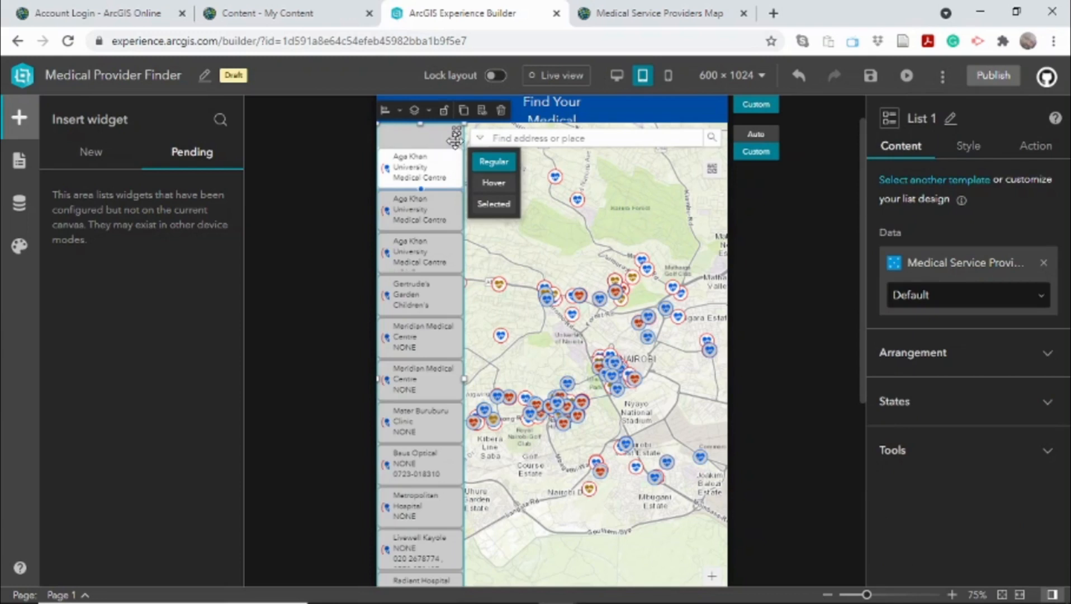
click(482, 111)
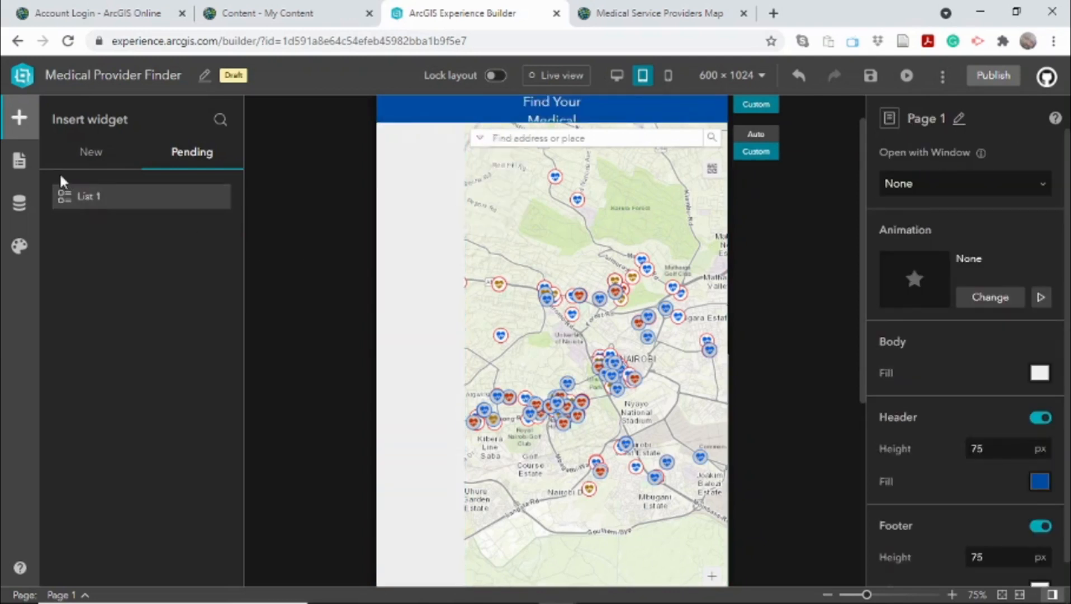
Open the page outline for the large-screen layout, expand List 1 to its states and select the list
click(21, 167)
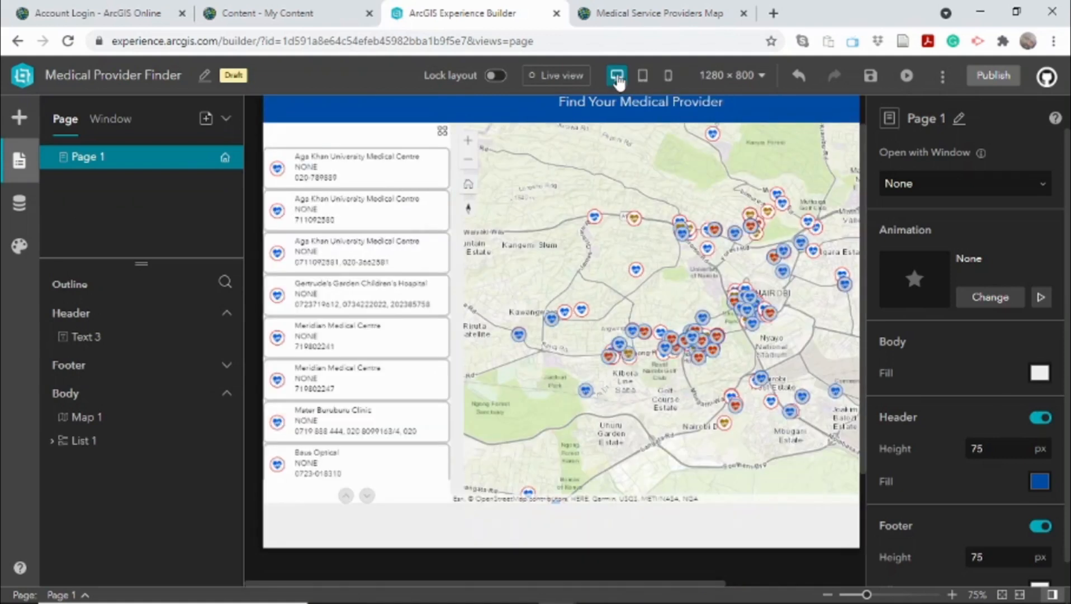
click(617, 77)
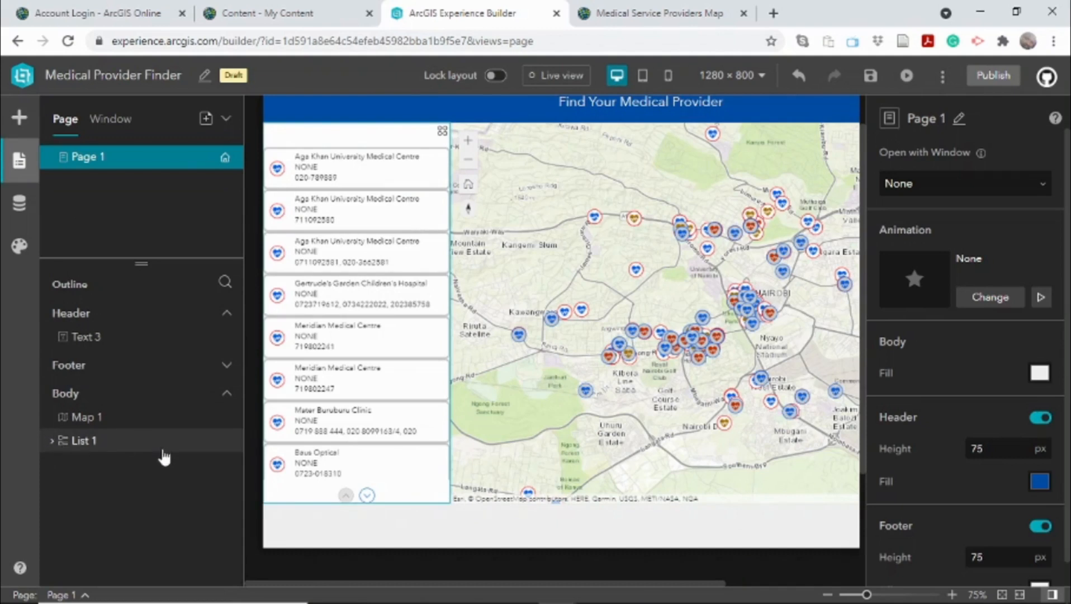
click(52, 442)
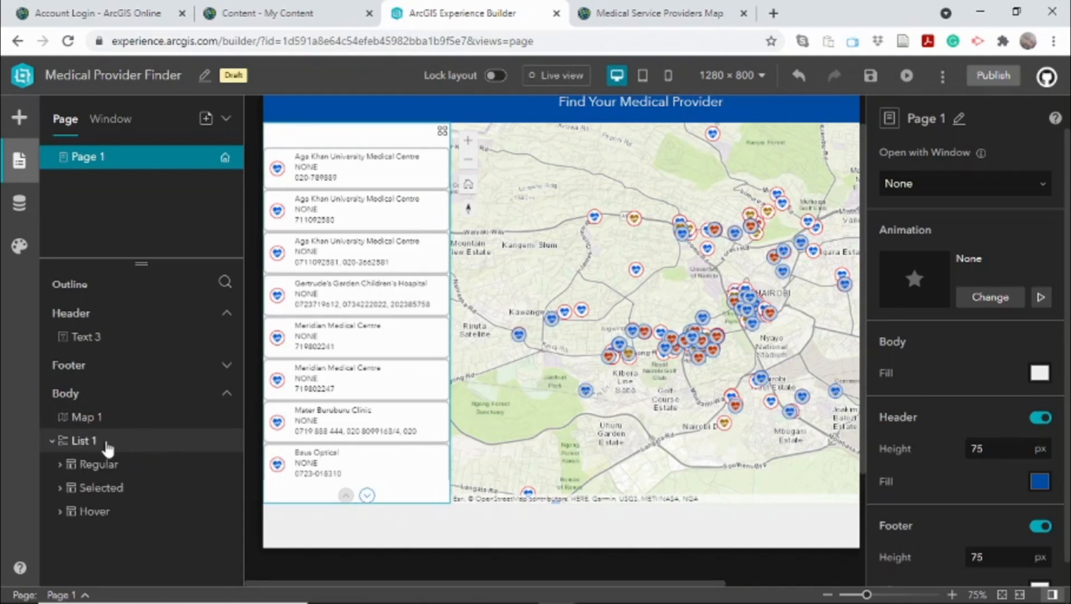
click(97, 442)
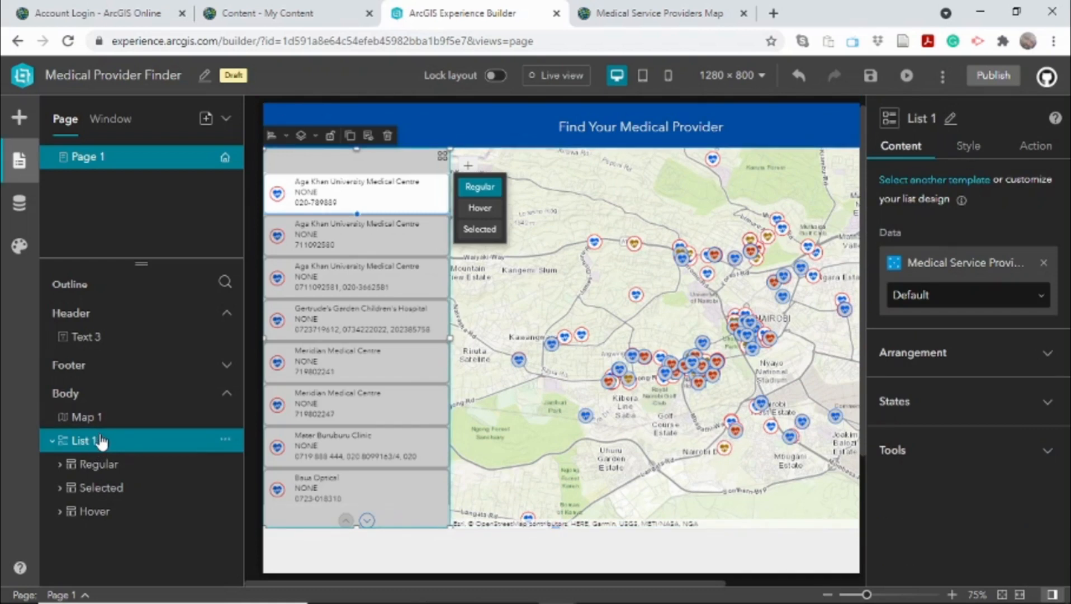
Duplicate List 1 on the large-screen page and move the copy to the pending list
mouse_move(225, 445)
click(226, 446)
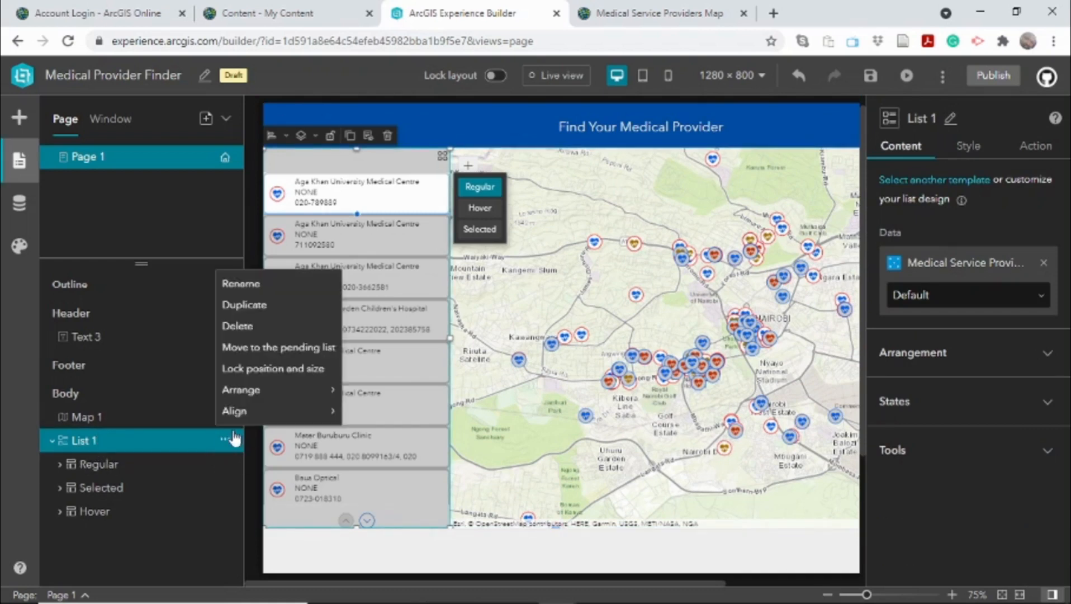
click(245, 307)
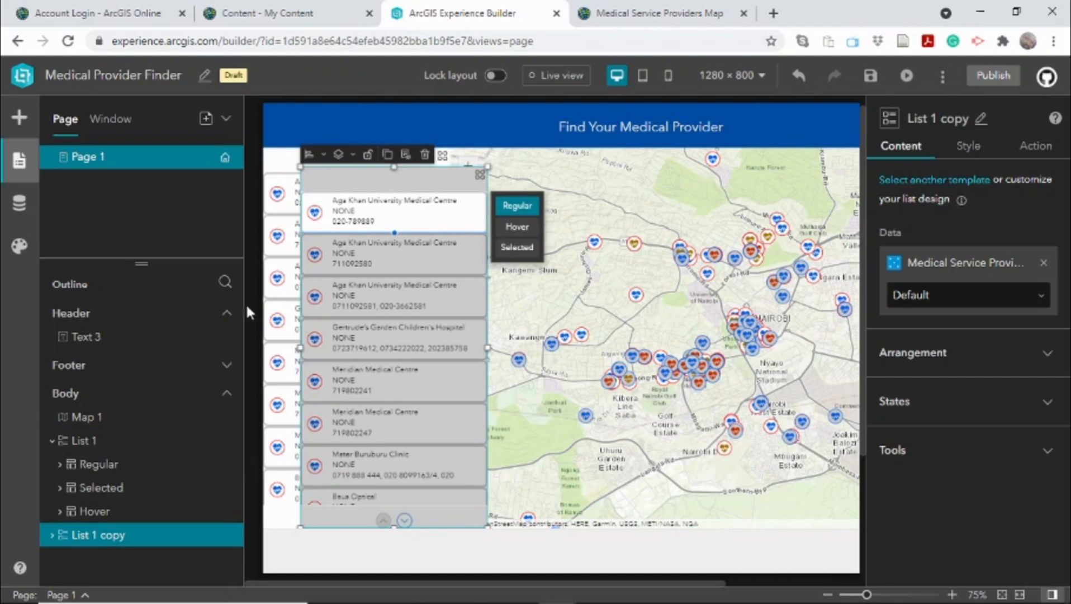
click(406, 154)
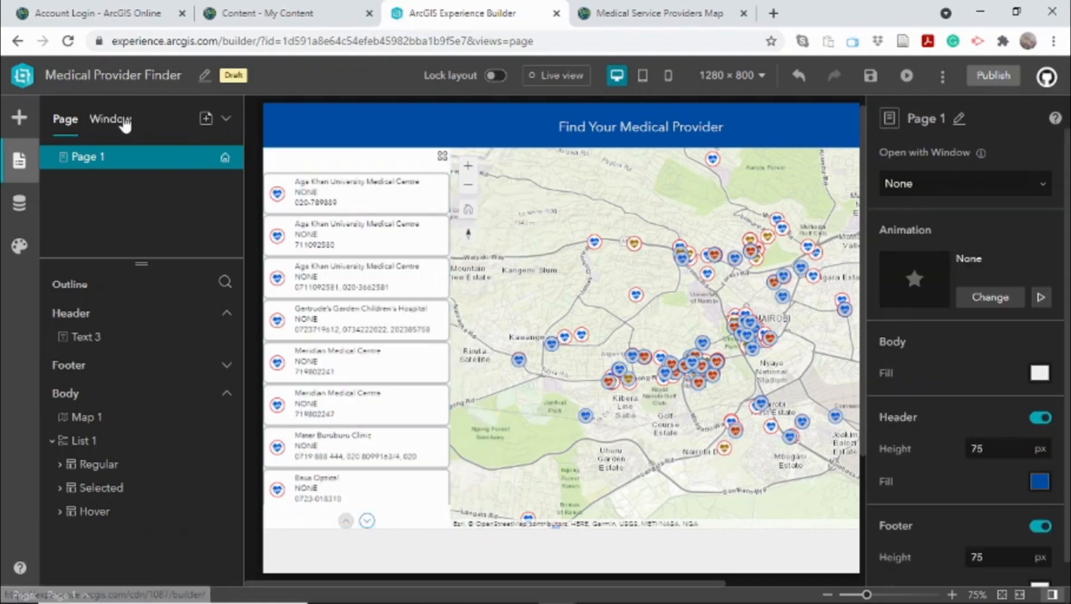
Switch to the medium-screen layout and place the pending List 1 copy over the lower part of the map
click(643, 76)
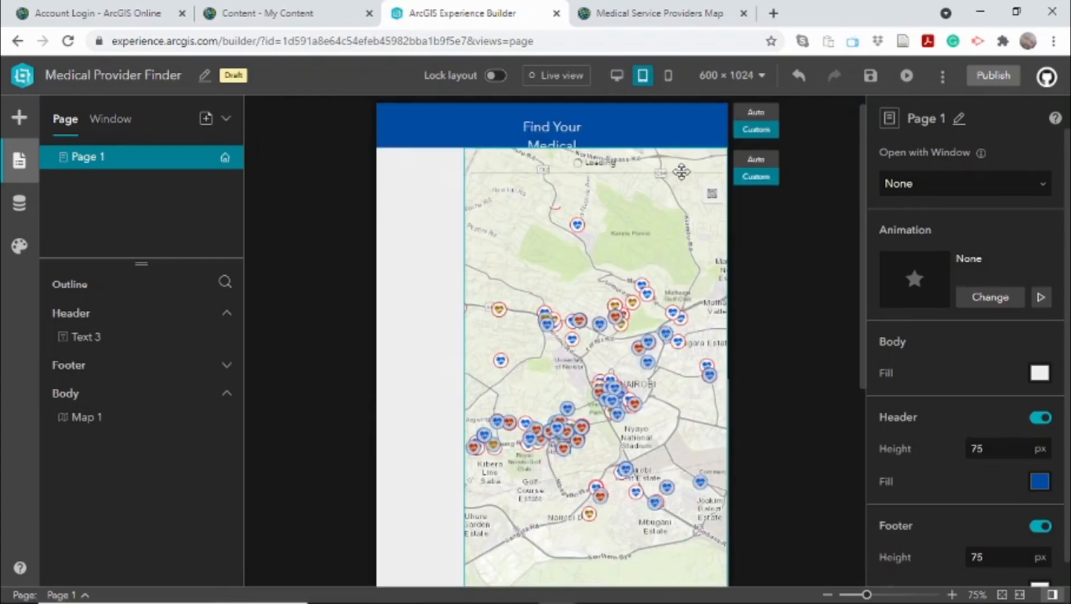
click(111, 126)
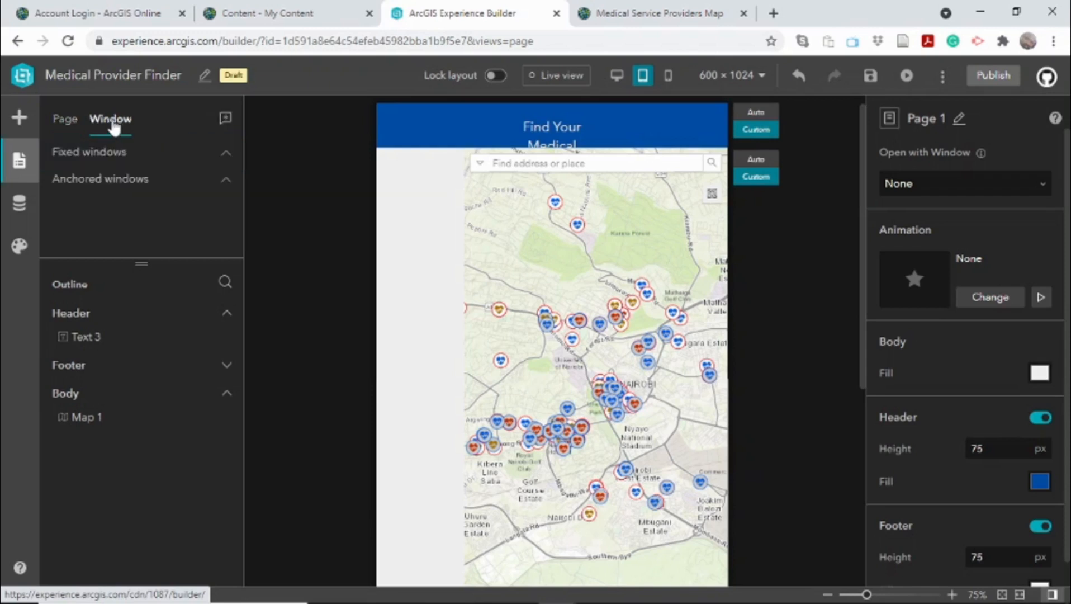
click(67, 128)
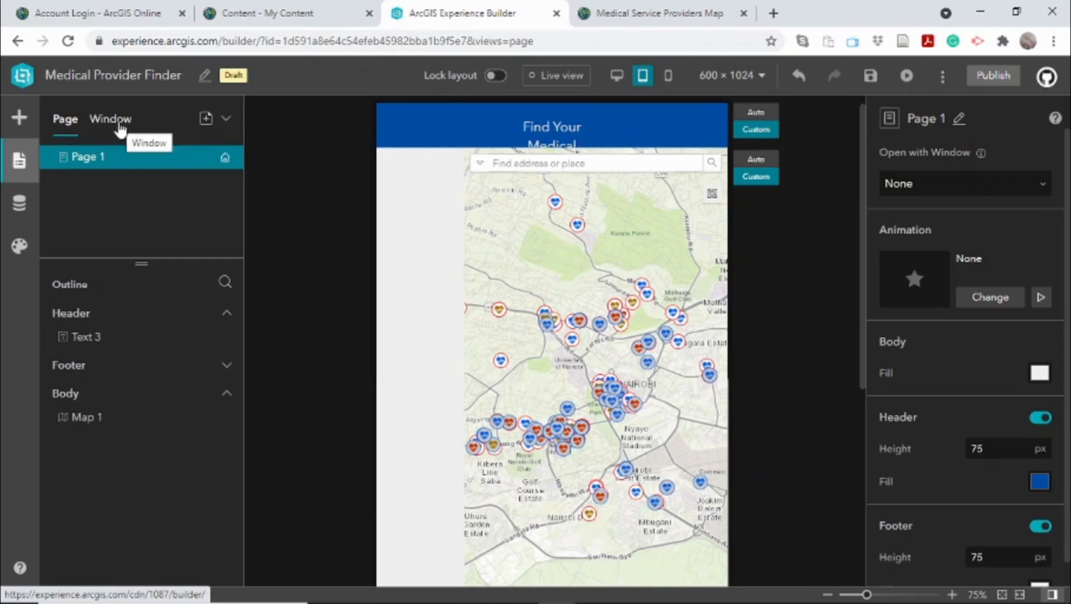
click(21, 118)
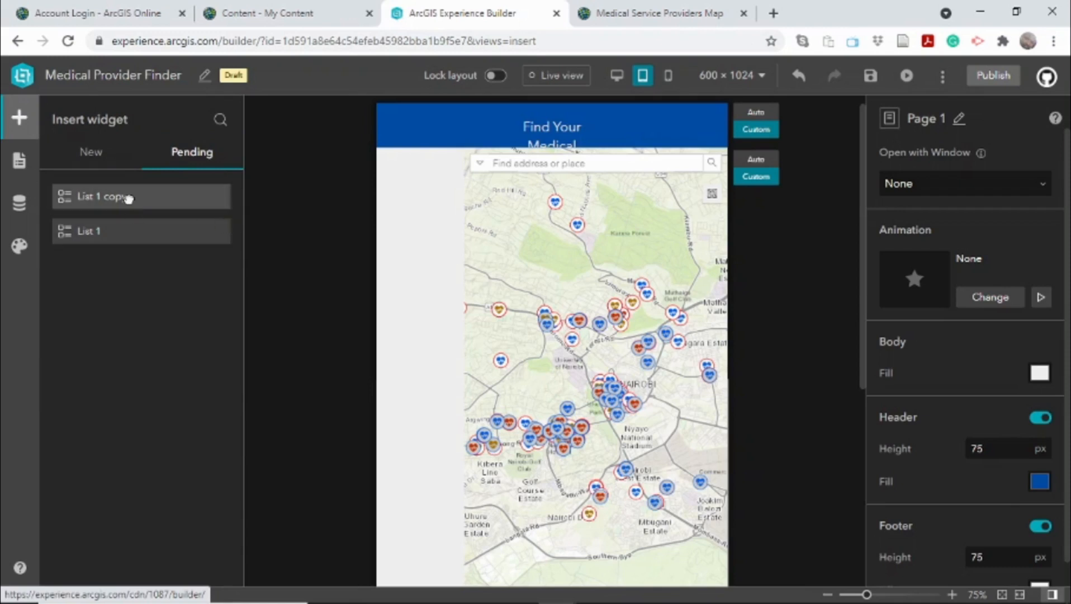
drag(131, 206, 542, 495)
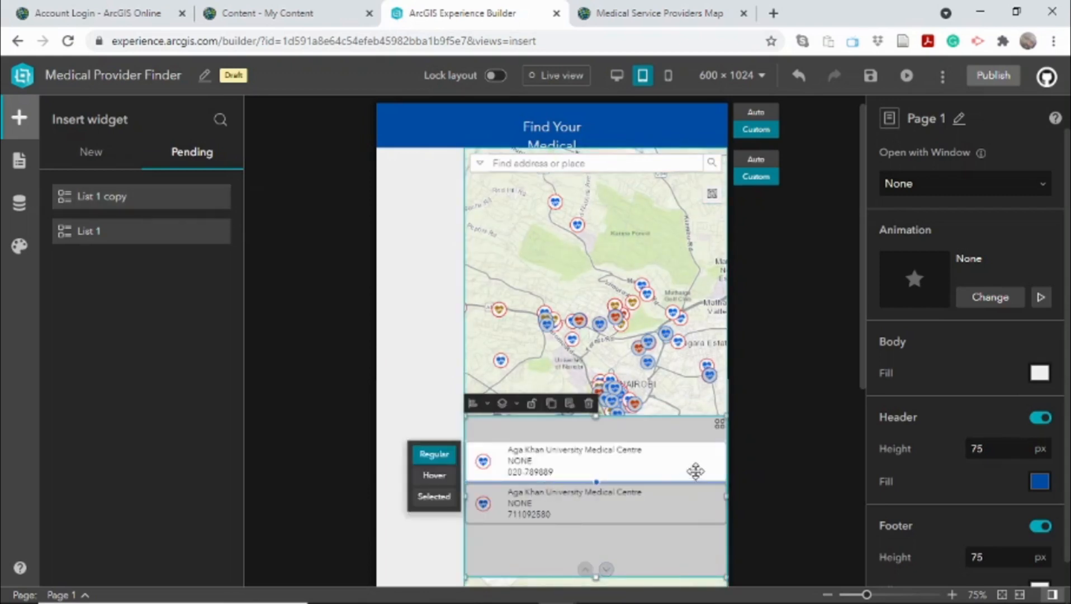
Set the width of Map 1 on the medium-screen page to 100%
scroll(863, 391, down, 1)
scroll(862, 401, down, 3)
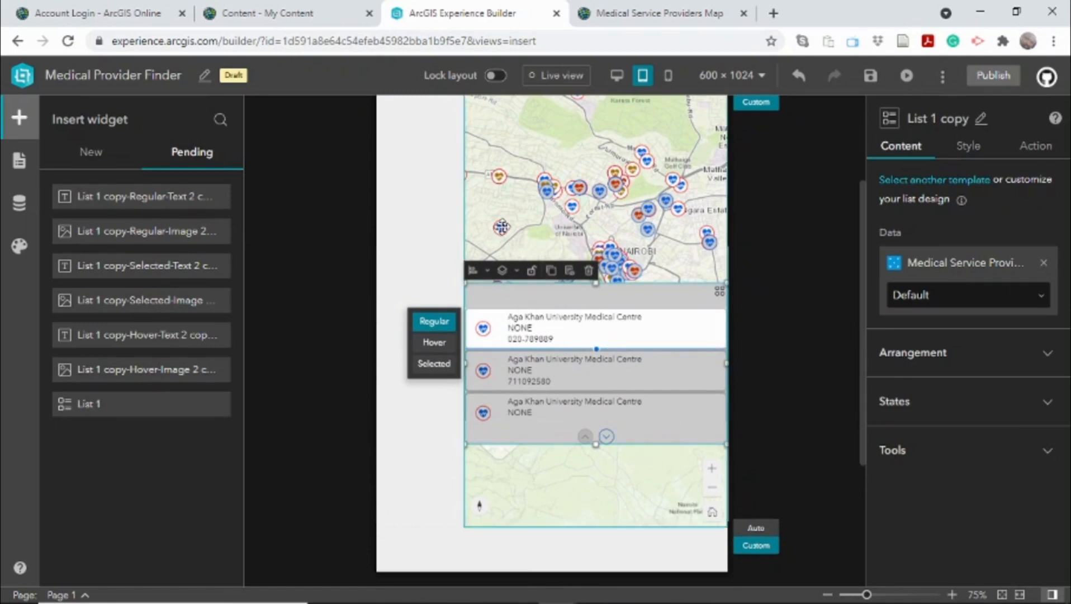
click(500, 216)
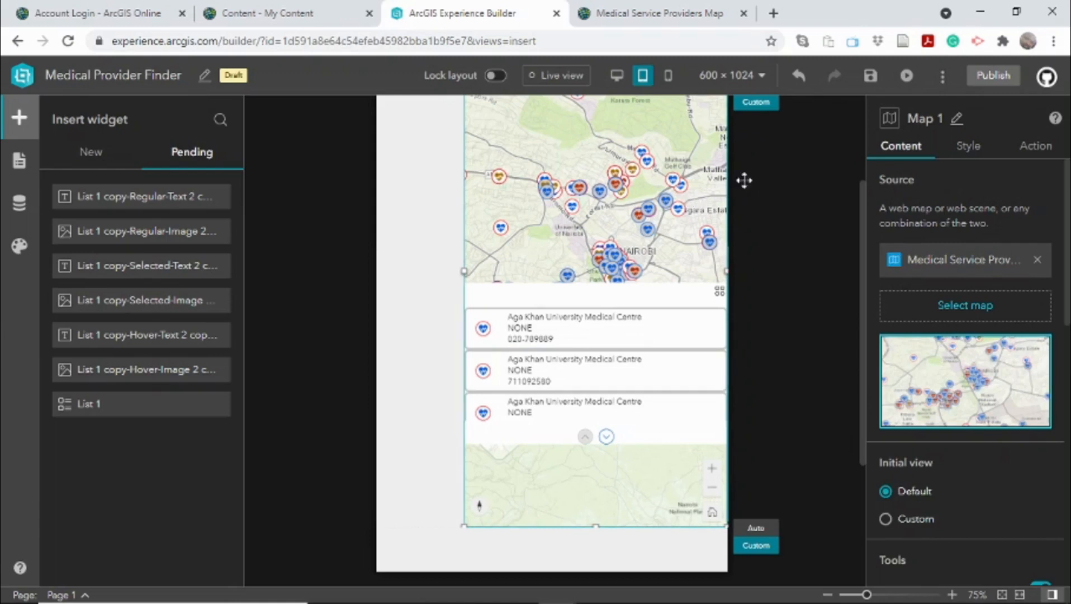
click(973, 155)
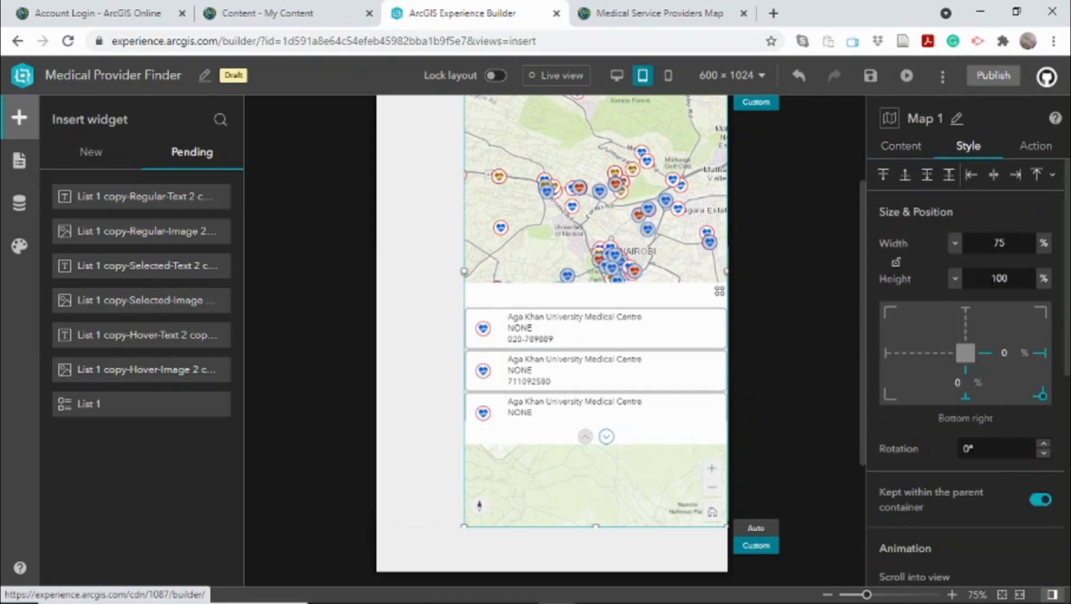
click(978, 243)
text(100)
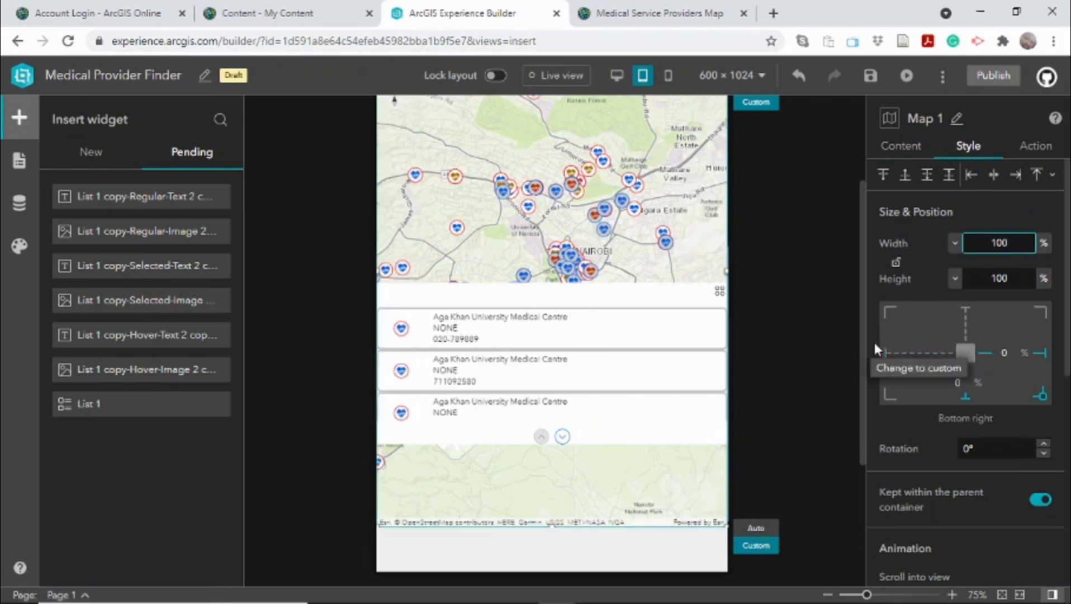
Lower the top edge of the List 1 copy to a height of about 17.4% and review its style settings
drag(551, 290, 557, 431)
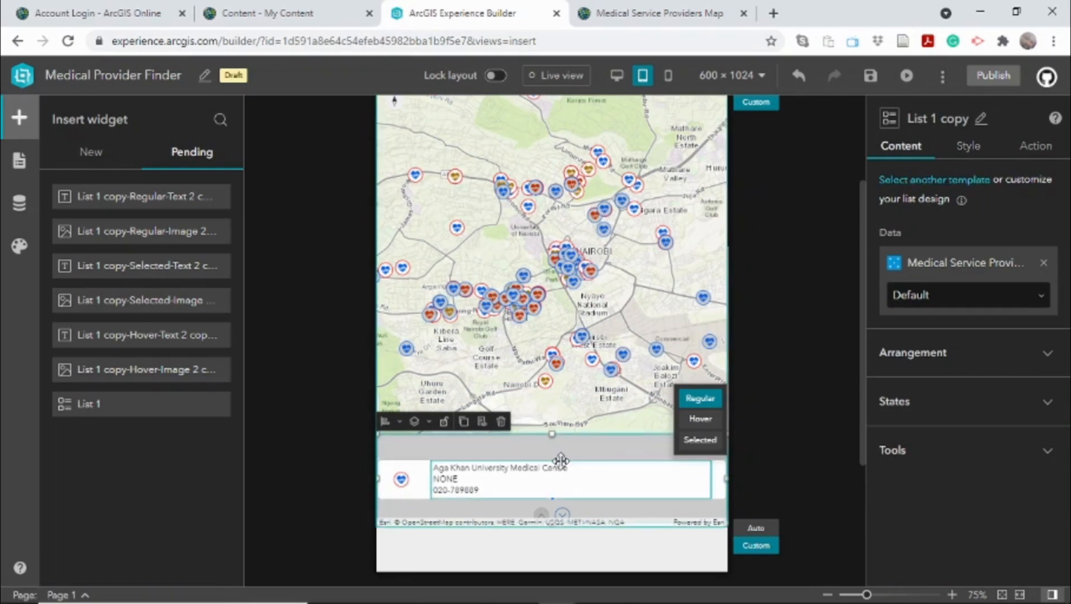
click(968, 149)
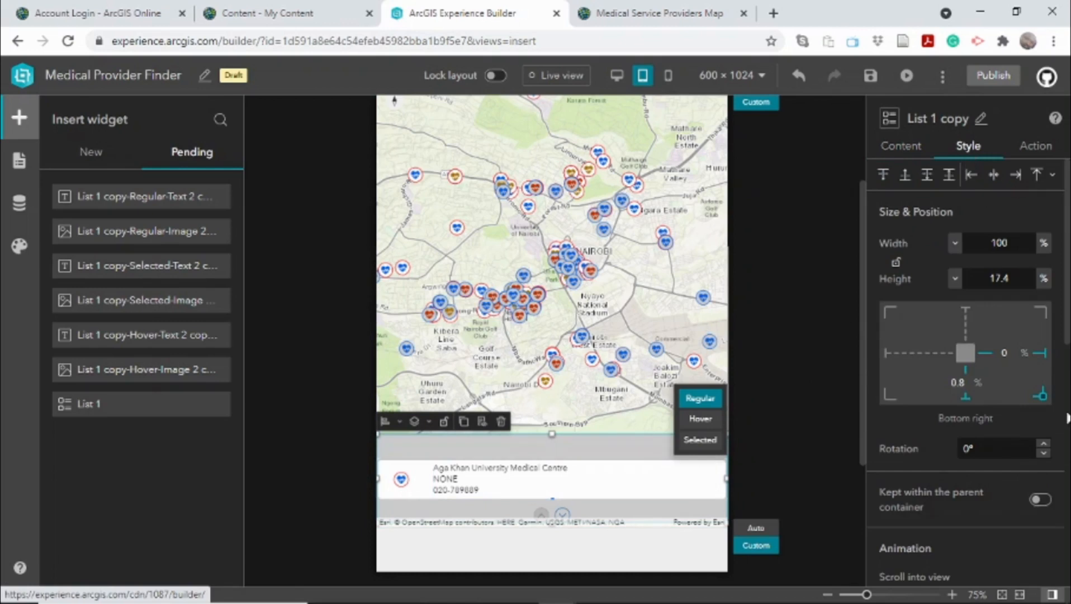
scroll(1069, 425, down, 5)
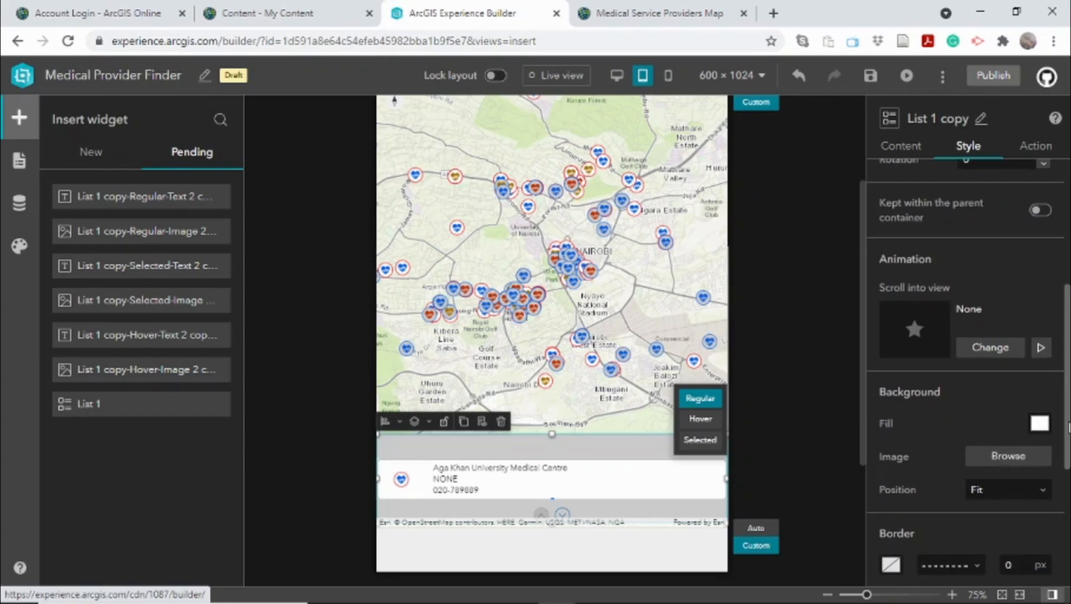
drag(1069, 427, 1055, 357)
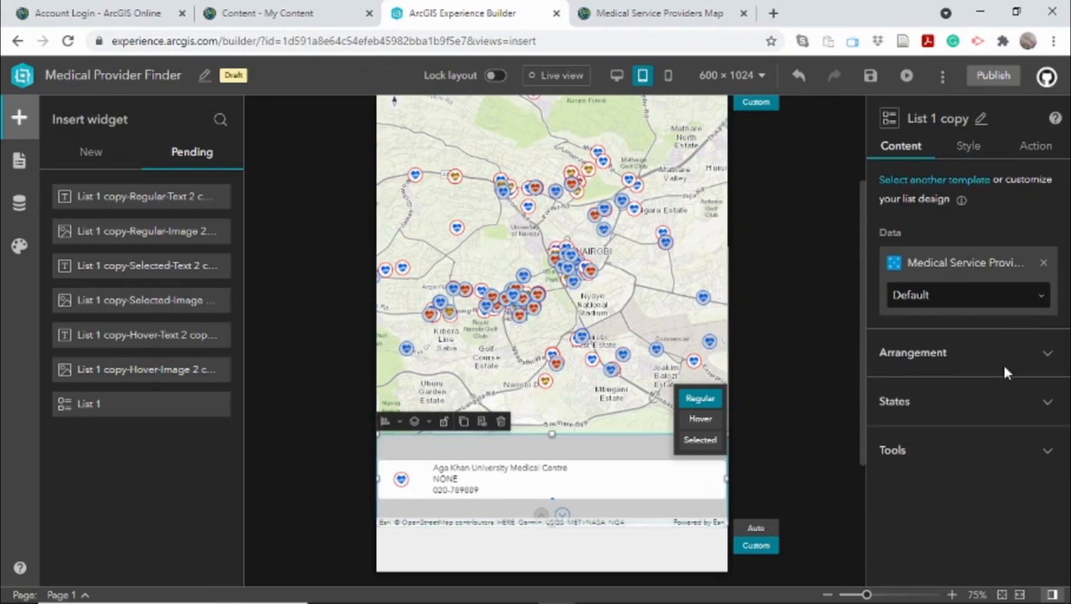
Arrange the List 1 copy horizontally with an item width of 170 px and raise its top edge to fit the full item text
click(1043, 357)
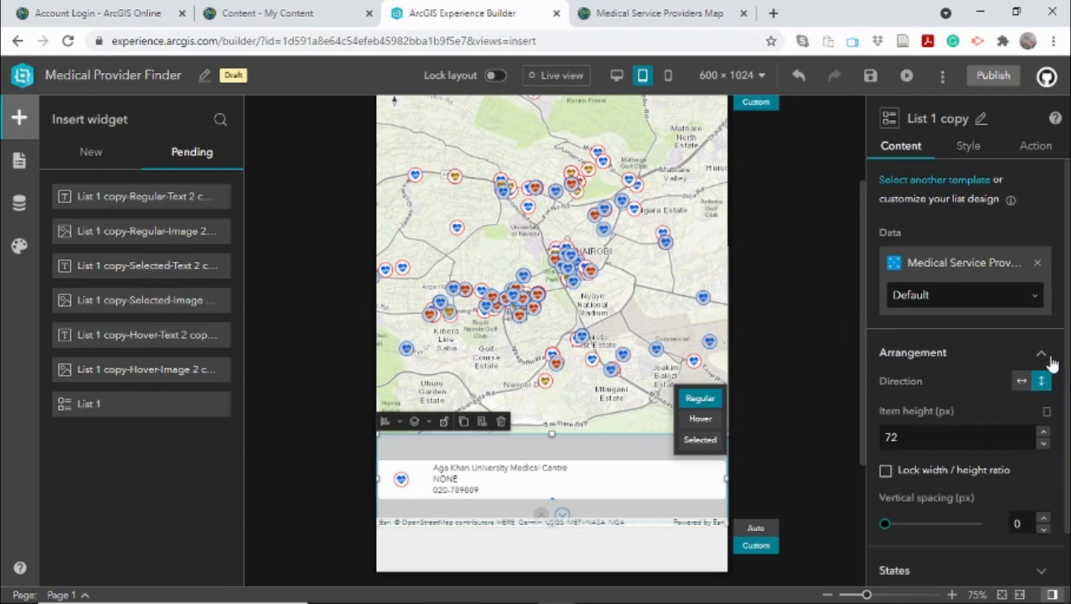
click(1022, 382)
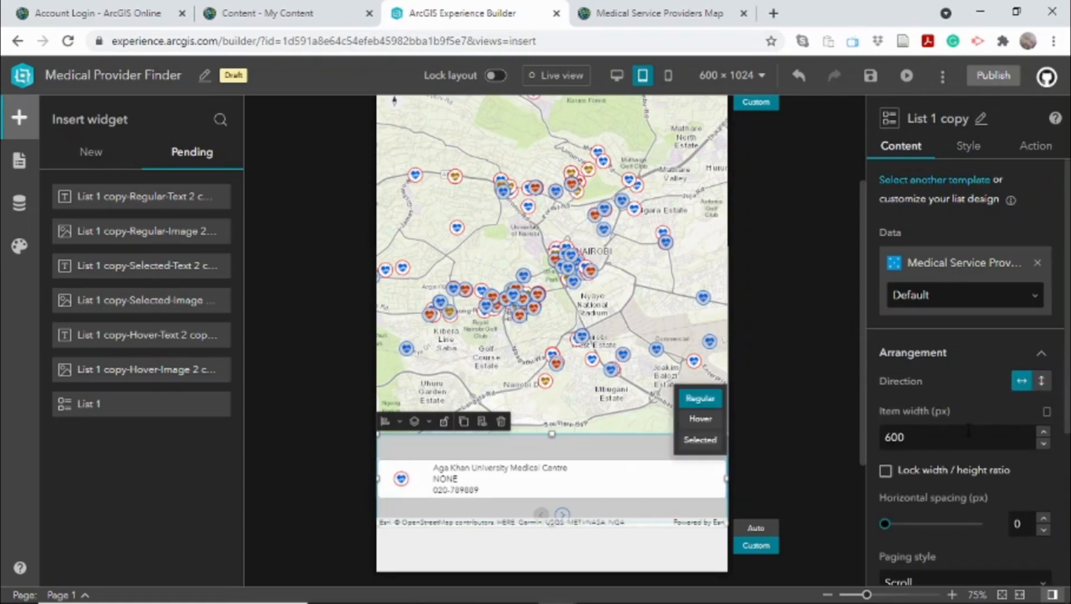
drag(919, 437, 884, 438)
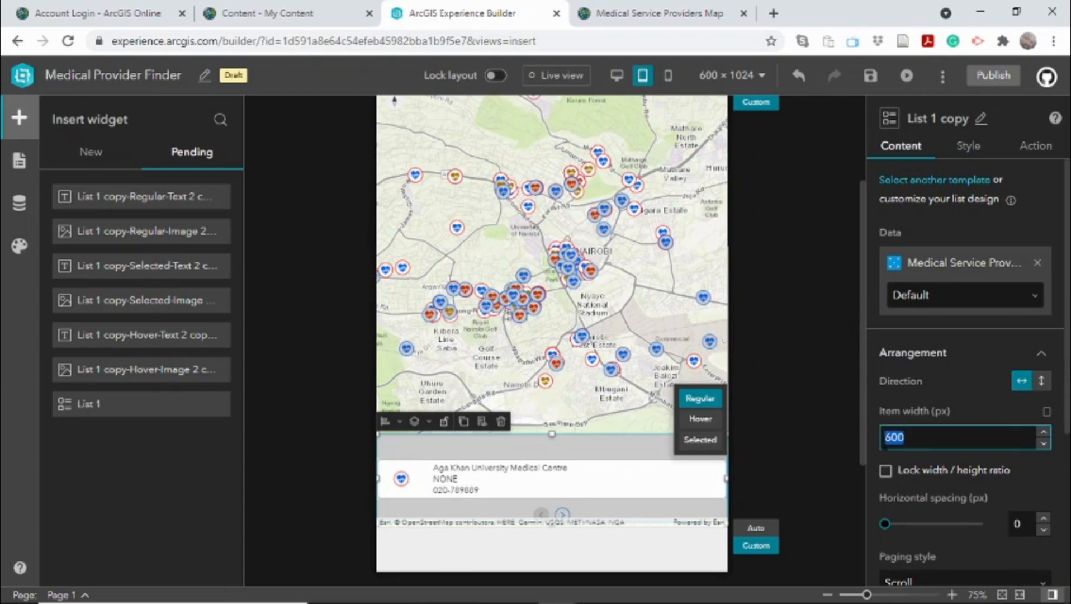
text(170)
click(949, 383)
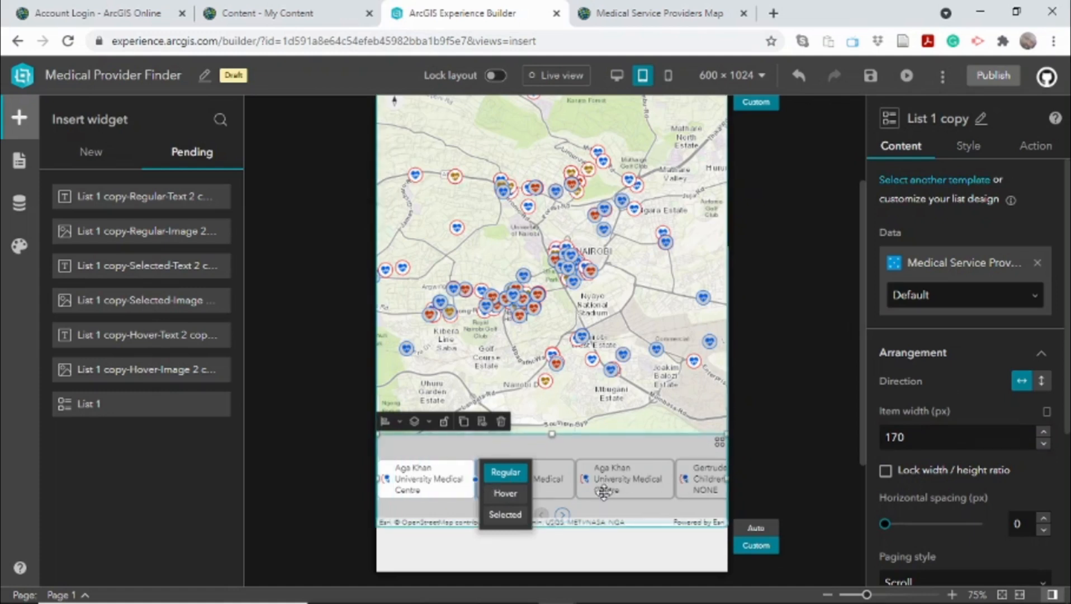
drag(553, 438, 551, 396)
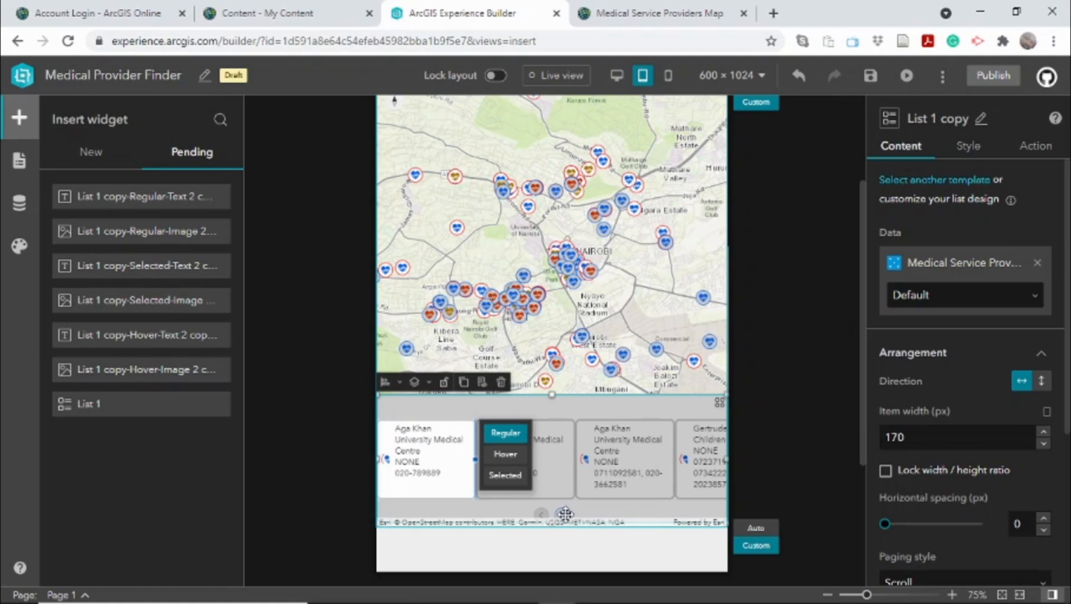
Widen the header title's text box on both sides so "Find Your Medical Provider" fits on one line
scroll(861, 335, up, 3)
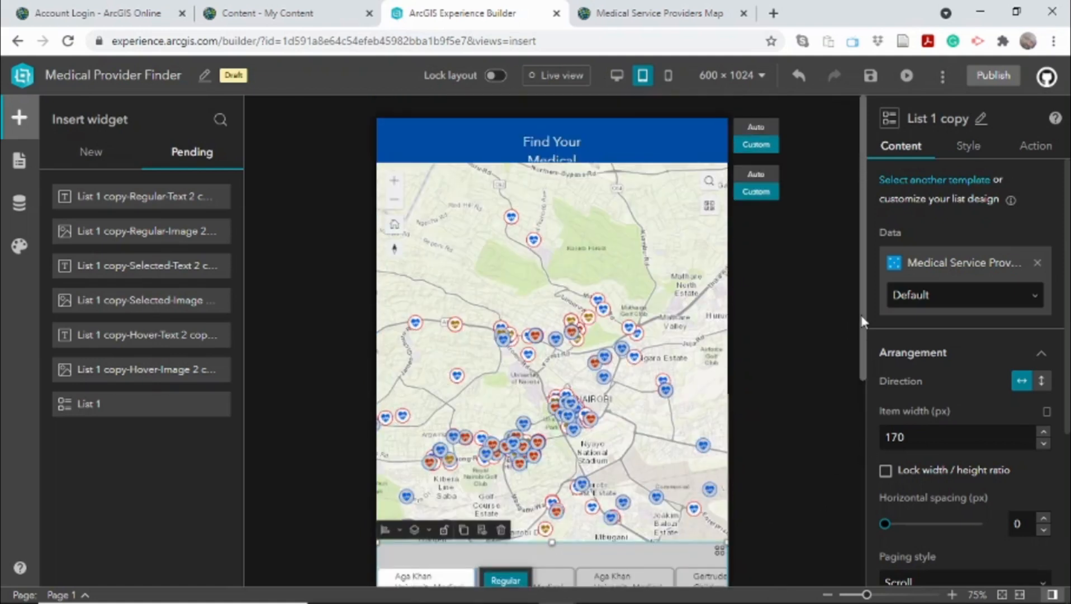
click(559, 143)
click(557, 144)
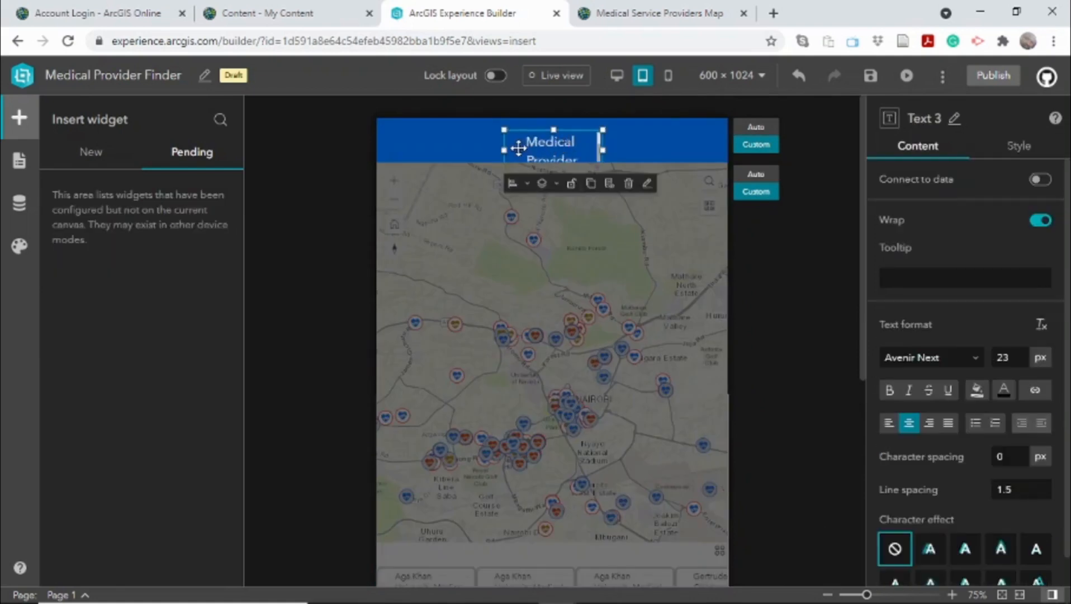
drag(504, 150, 437, 149)
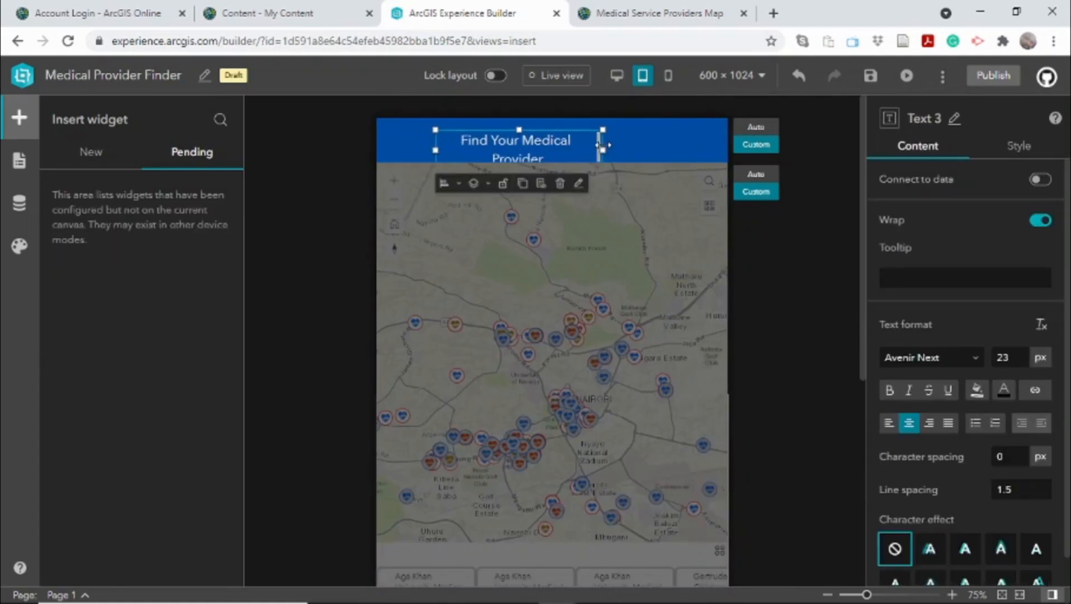
drag(603, 150, 646, 152)
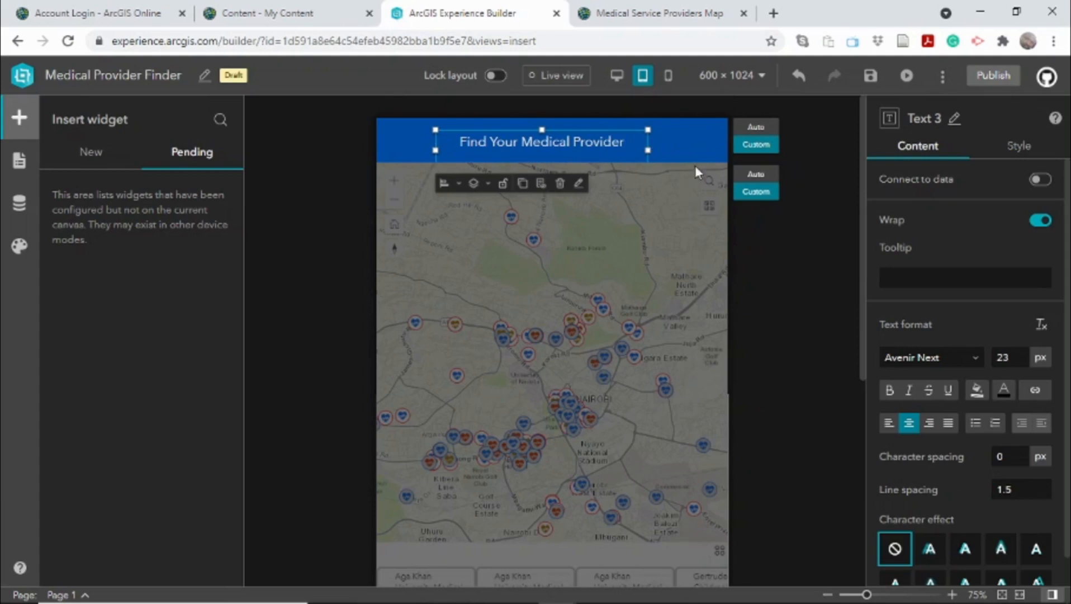
Reposition the title text box near the middle of the header and lower its top edge to centre the text vertically
click(687, 142)
click(565, 143)
drag(539, 141, 550, 166)
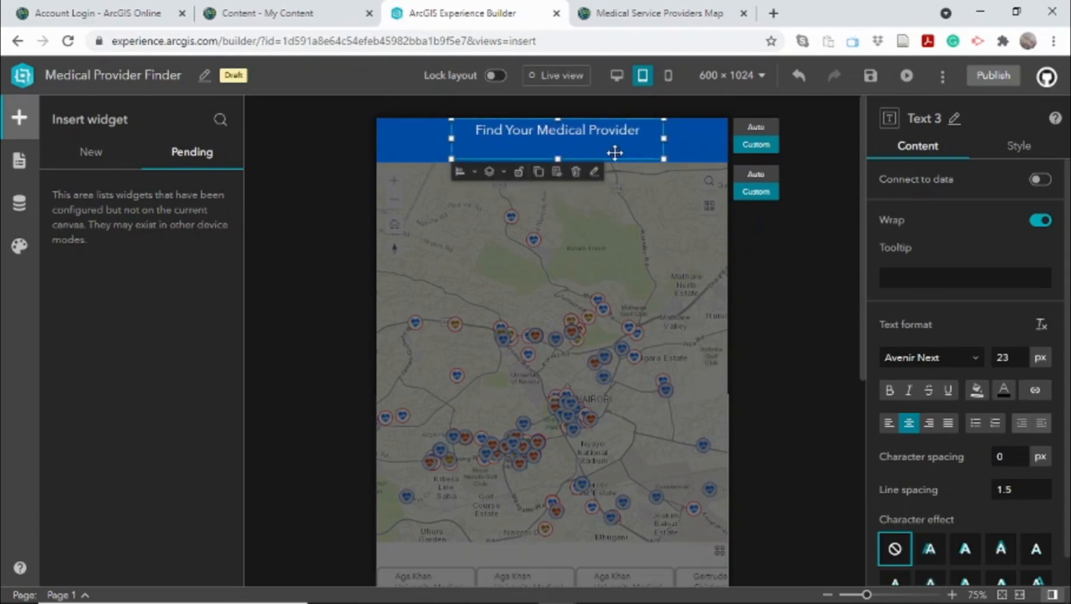
click(636, 148)
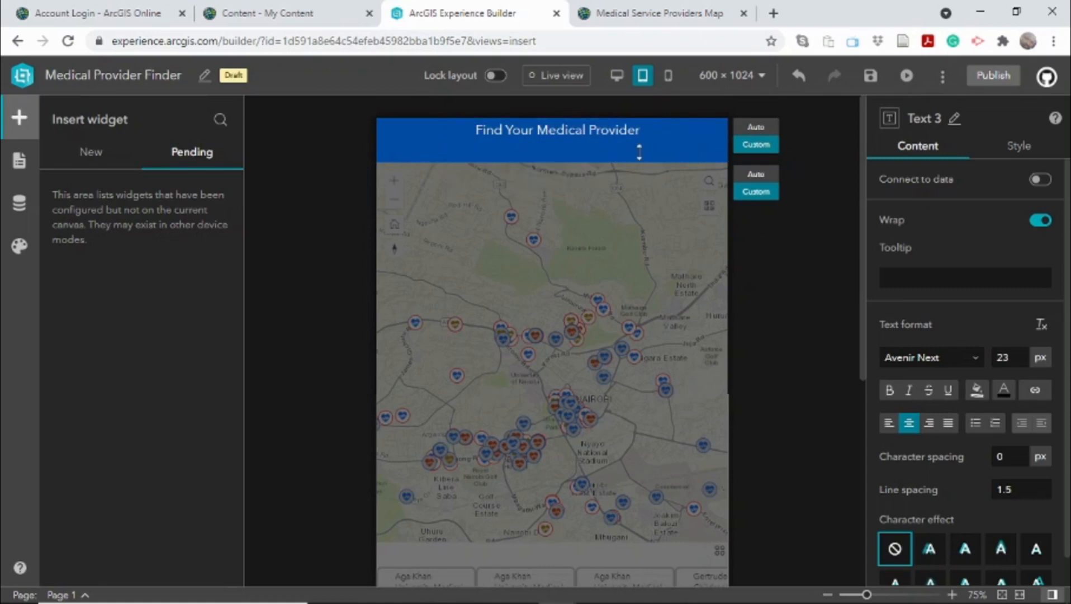
click(586, 135)
click(574, 147)
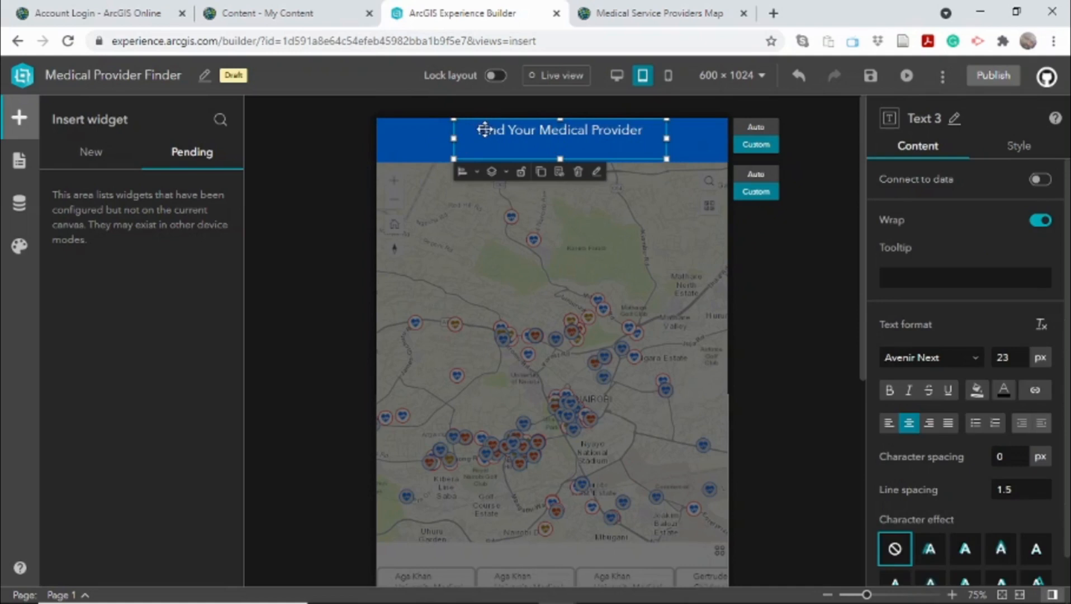
drag(485, 139, 485, 144)
drag(560, 119, 560, 131)
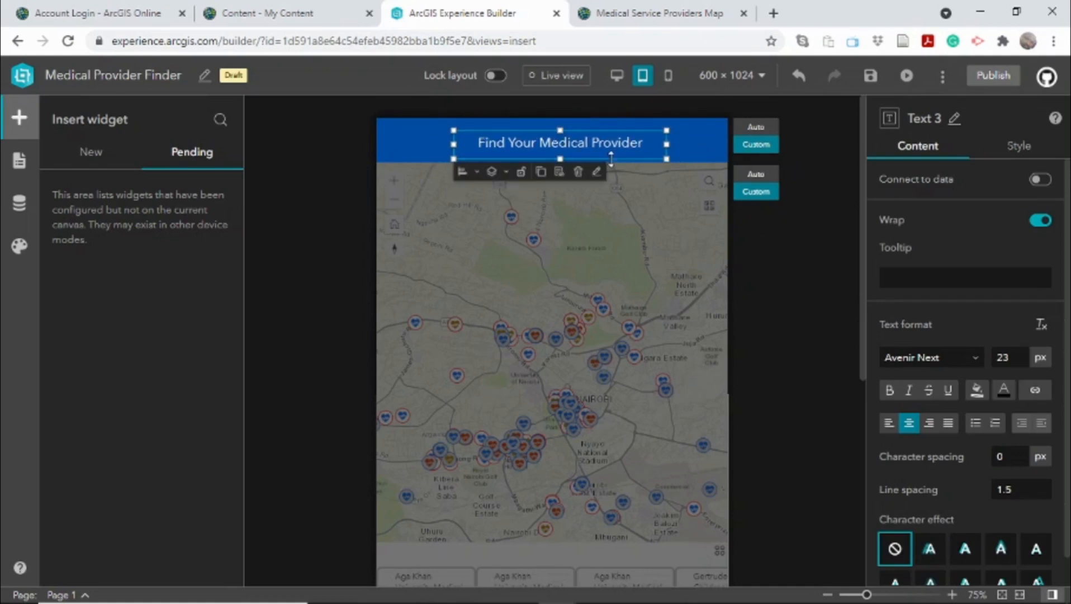
click(682, 150)
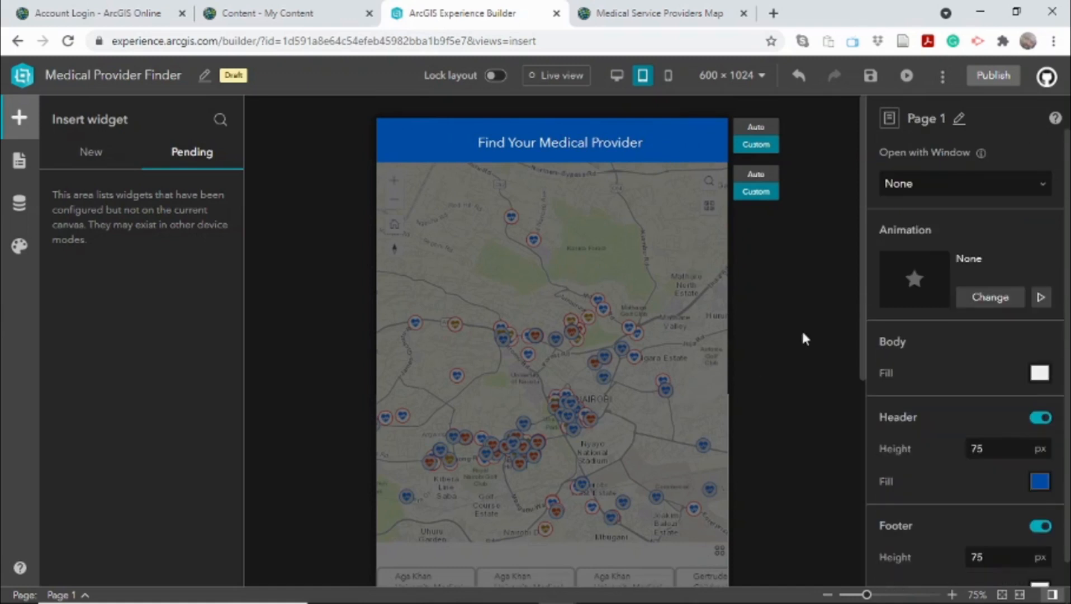
Review the medium- and small-screen layouts, return to the large-screen layout and save the experience
drag(862, 348, 873, 399)
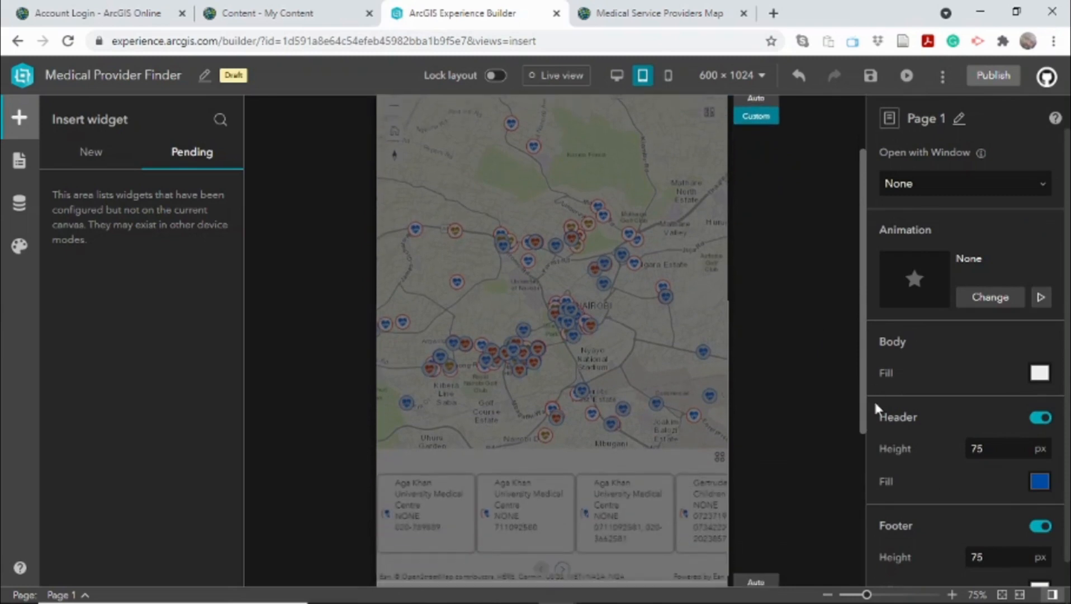
click(669, 76)
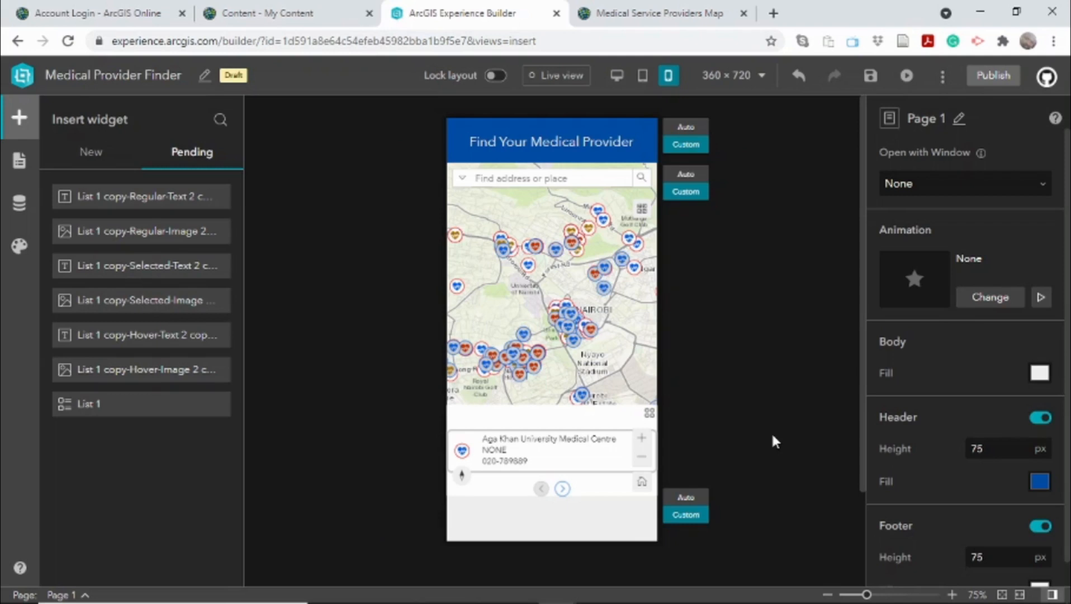
click(643, 82)
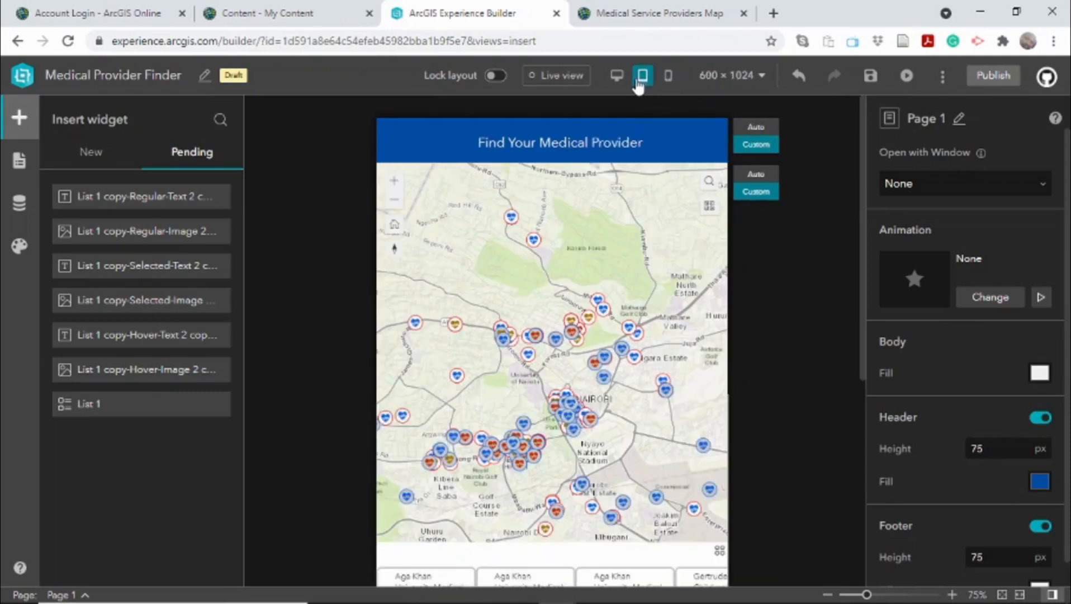
click(620, 79)
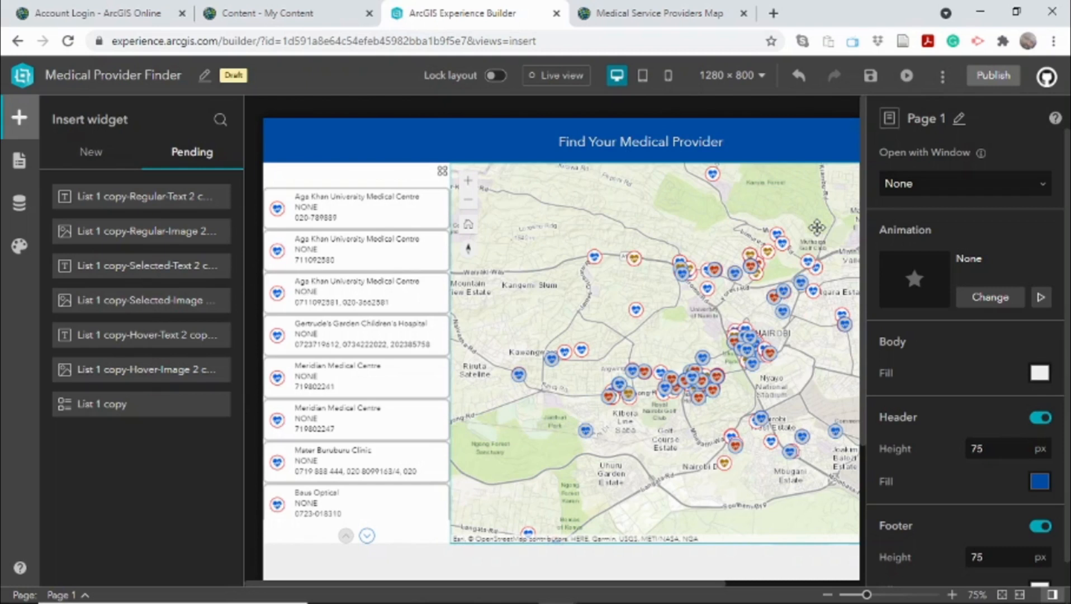
click(870, 77)
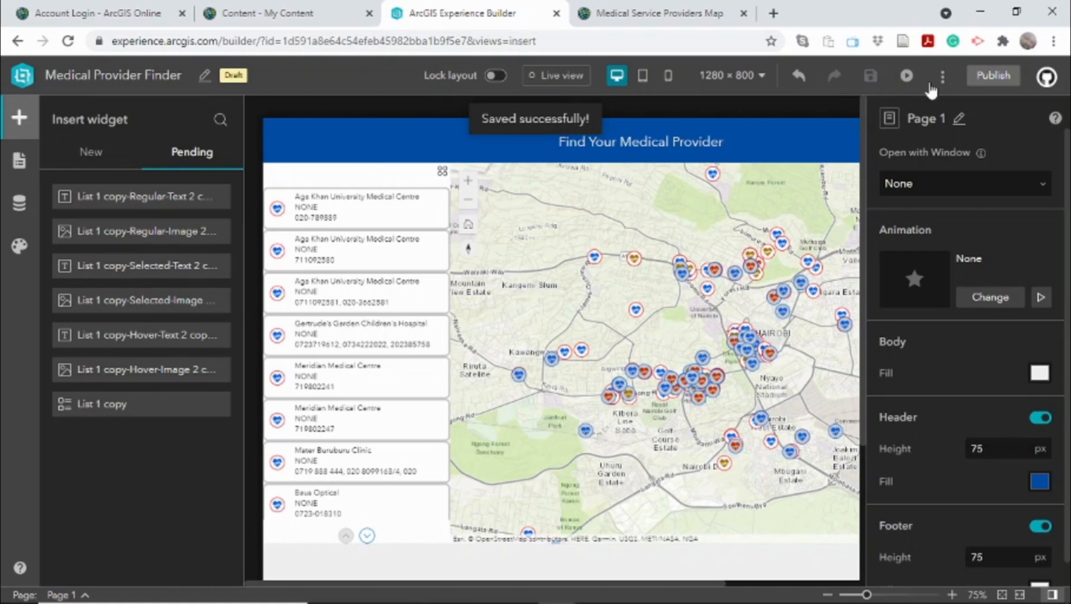
Preview the draft experience in the browser and open Chrome's developer tools to emulate mobile devices
click(906, 78)
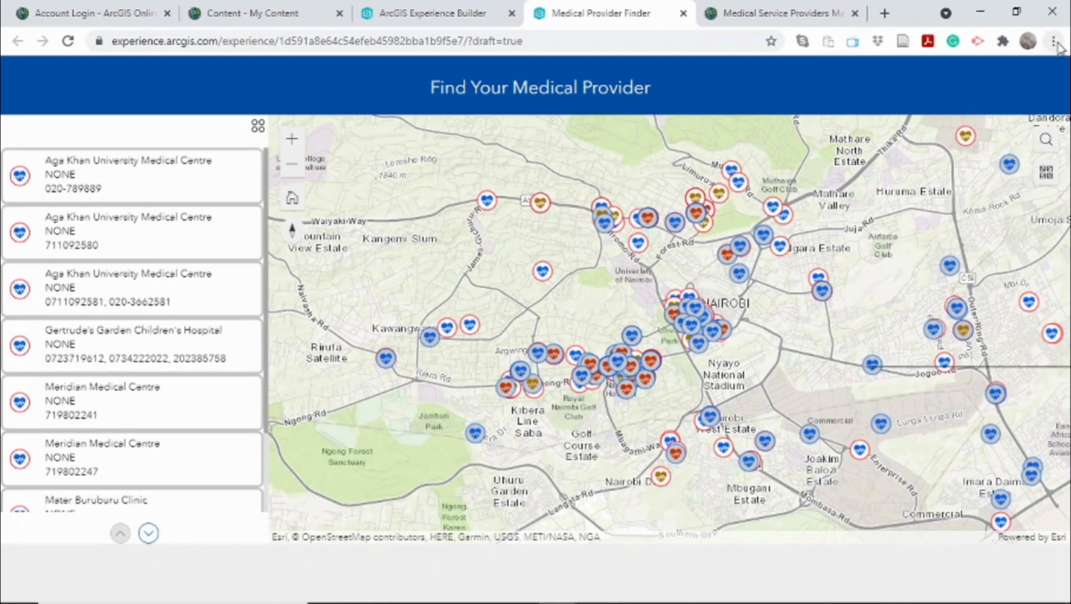
click(1056, 44)
mouse_move(996, 267)
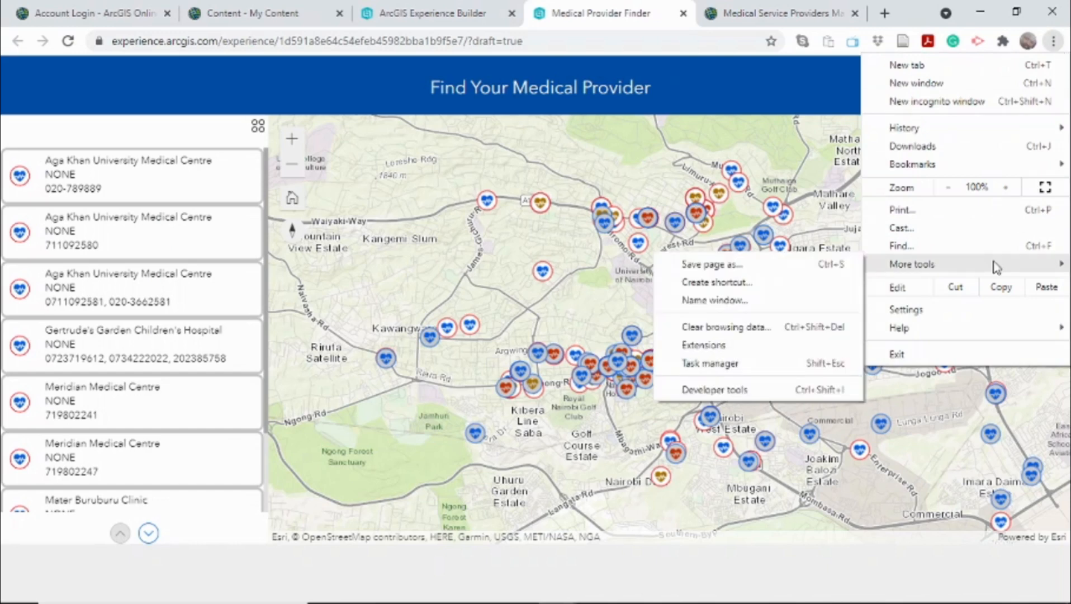
click(715, 390)
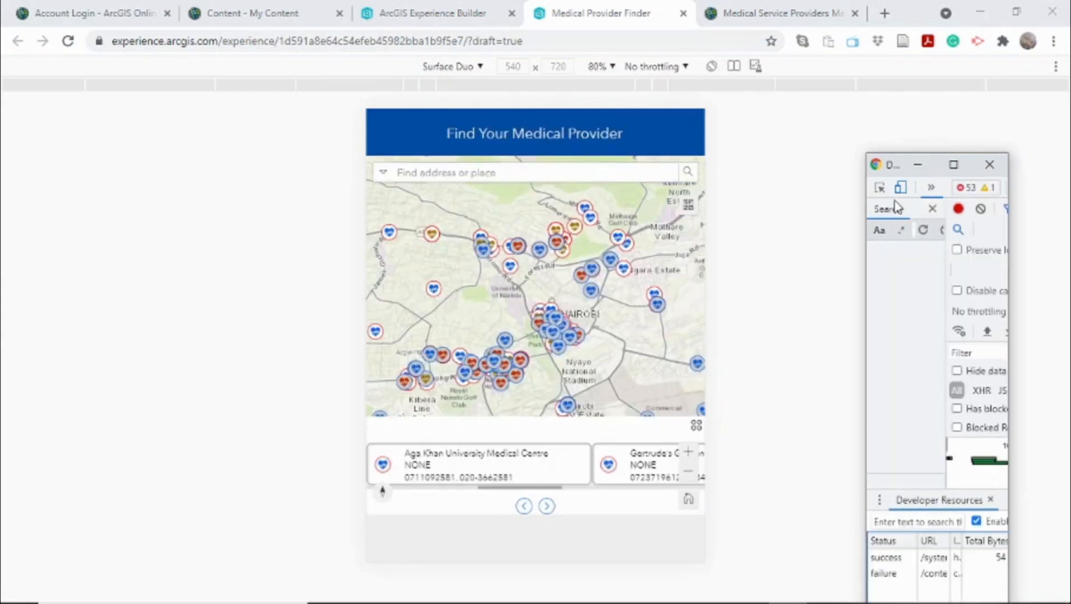
Check the previewed experience on an emulated iPad screen and on a Pixel 2 screen
click(478, 67)
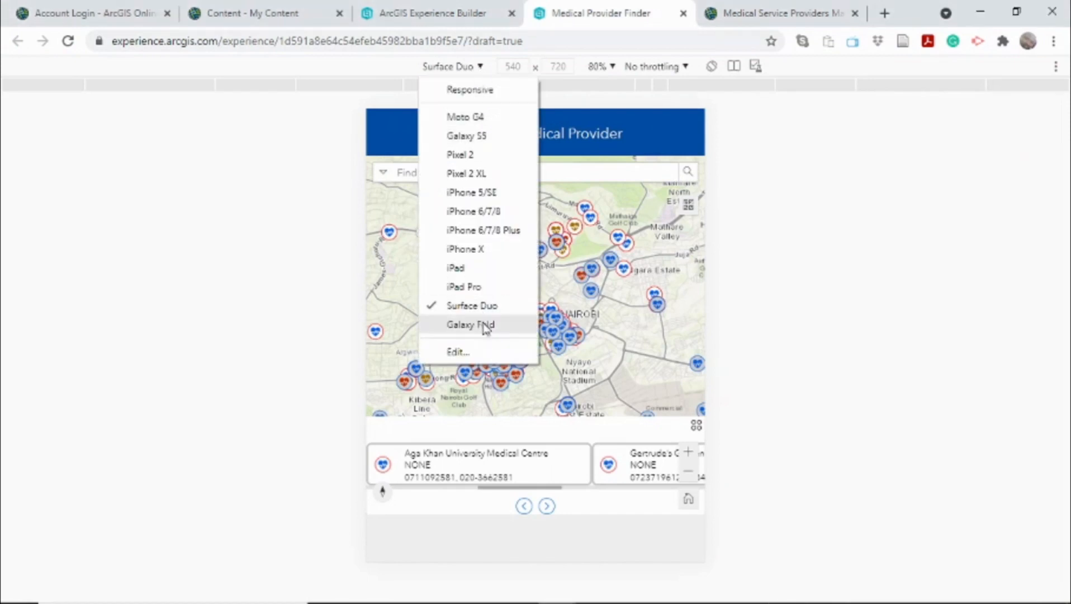
click(473, 269)
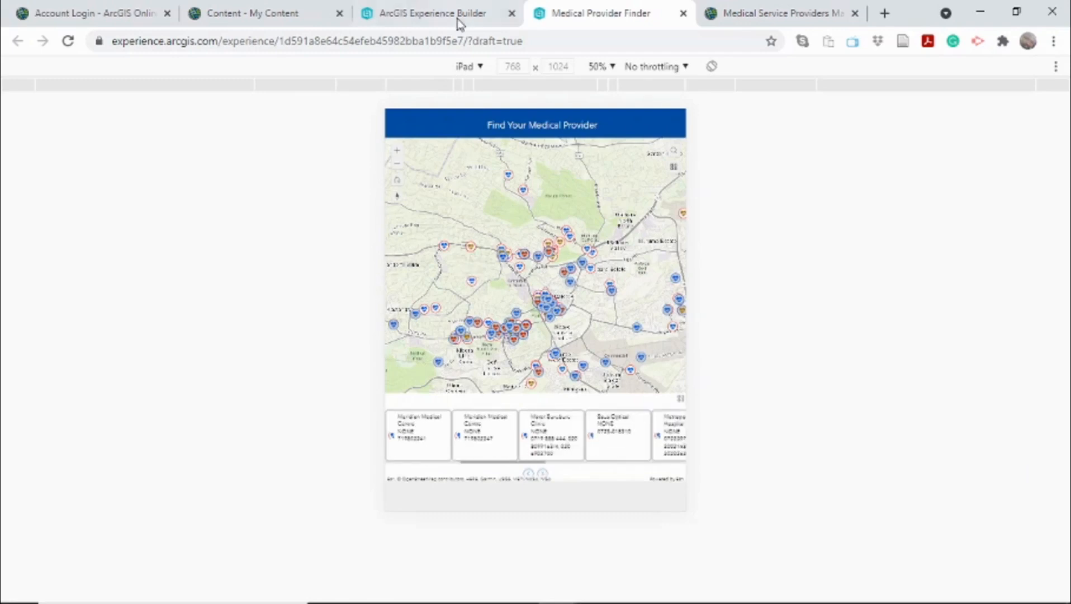
click(480, 67)
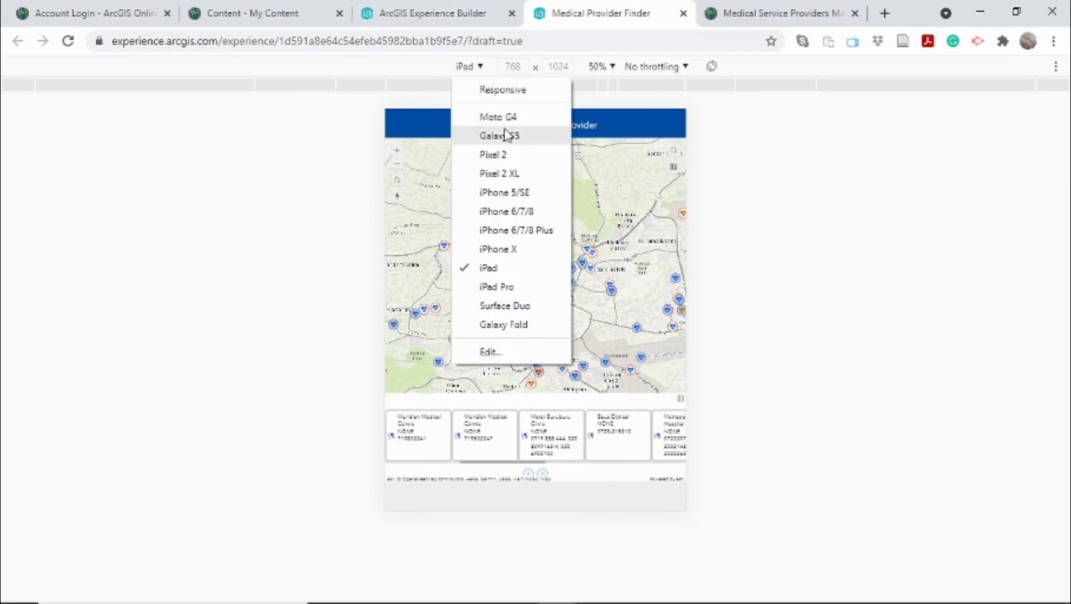
click(490, 156)
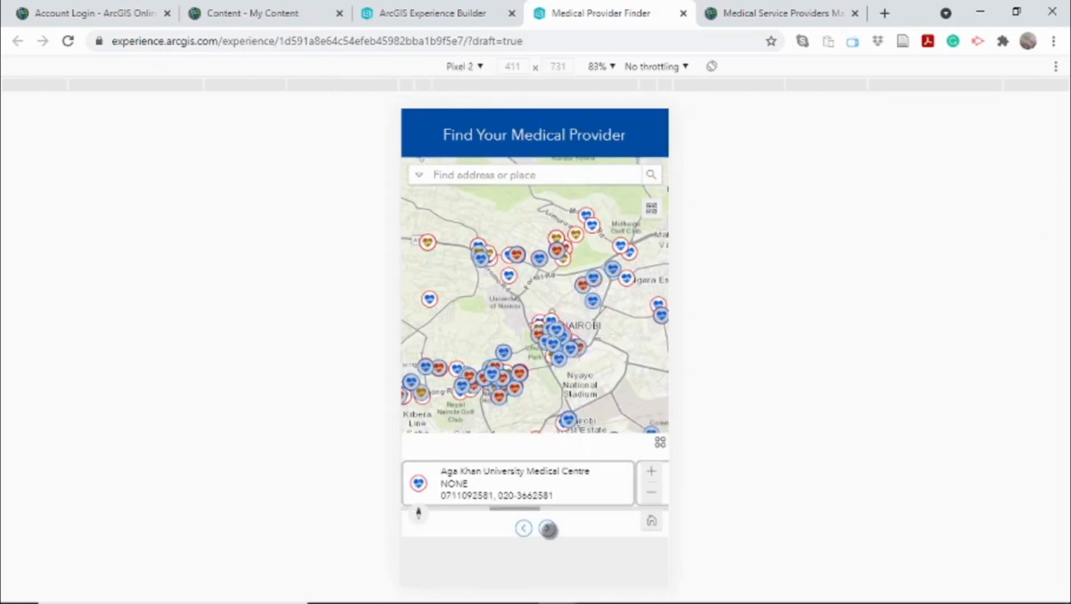
click(548, 530)
click(524, 528)
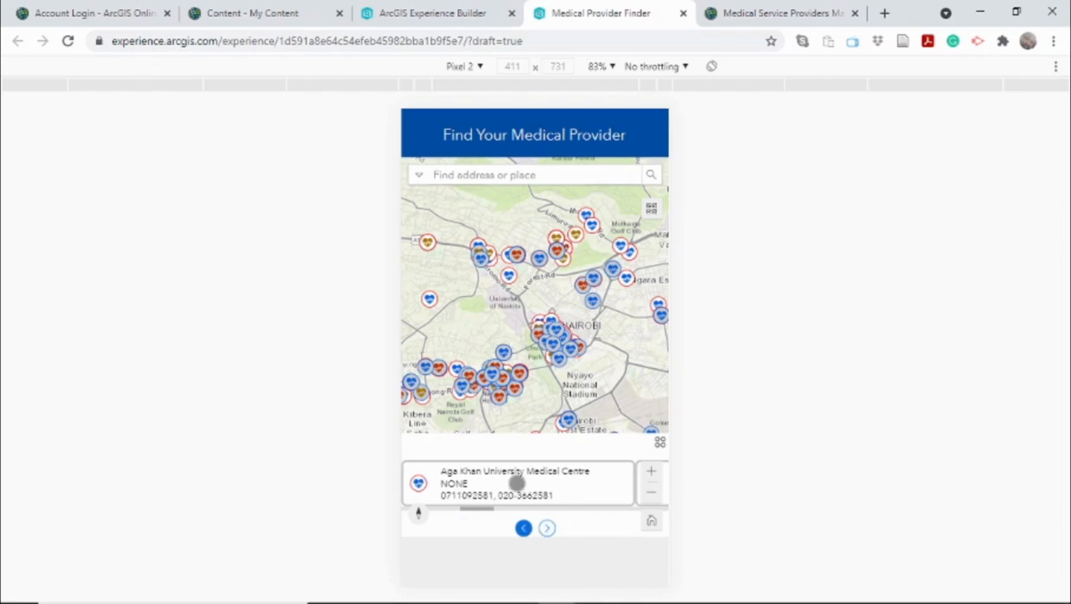
click(517, 478)
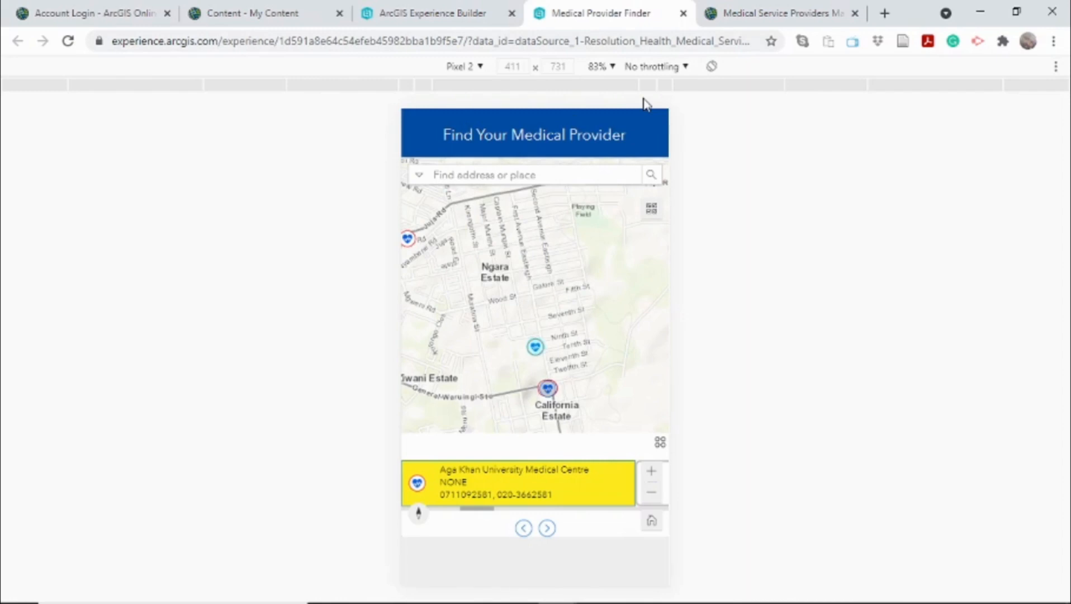
Return to the Experience Builder tab, publish the Medical Provider Finder experience and view the published item
click(442, 13)
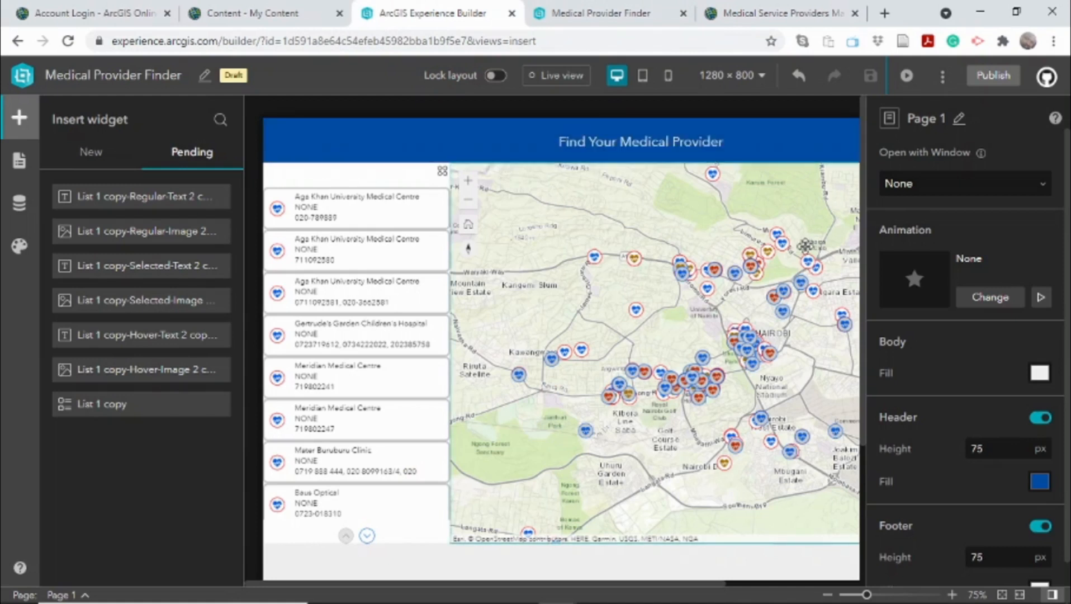
click(998, 83)
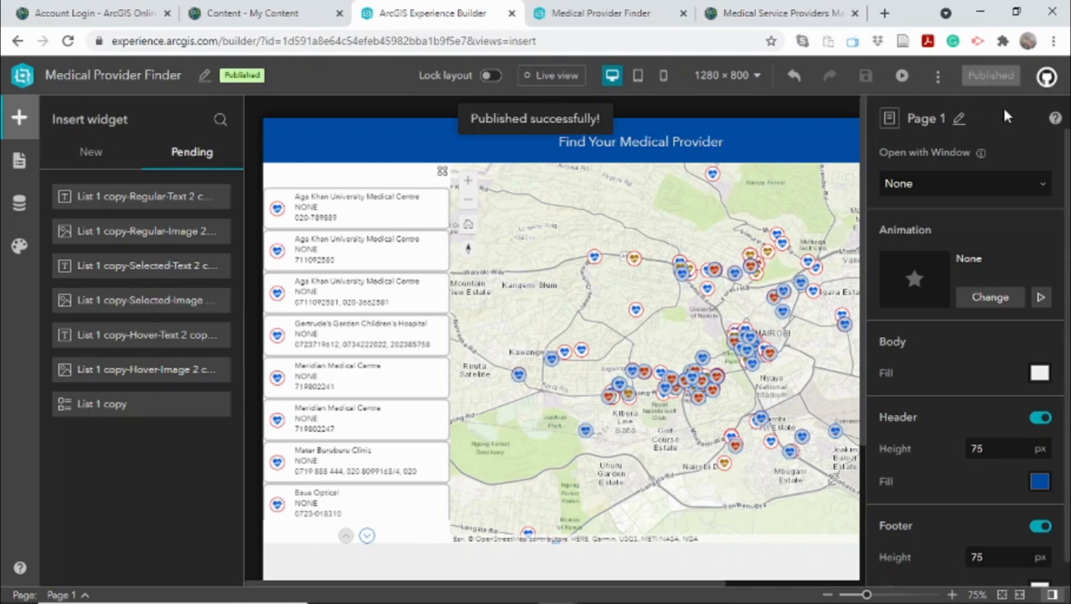
click(938, 75)
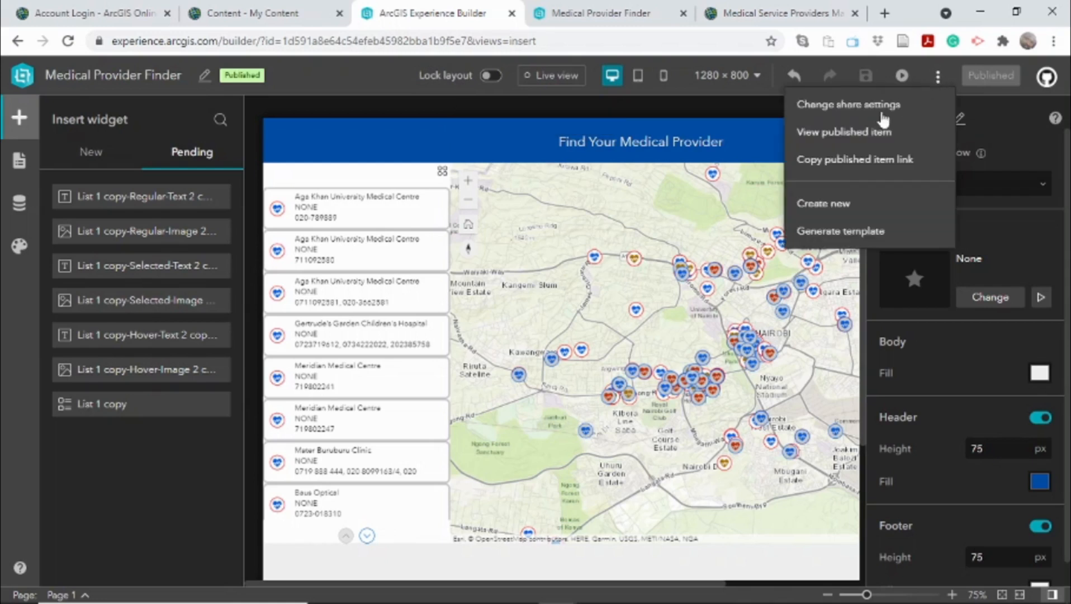
click(841, 135)
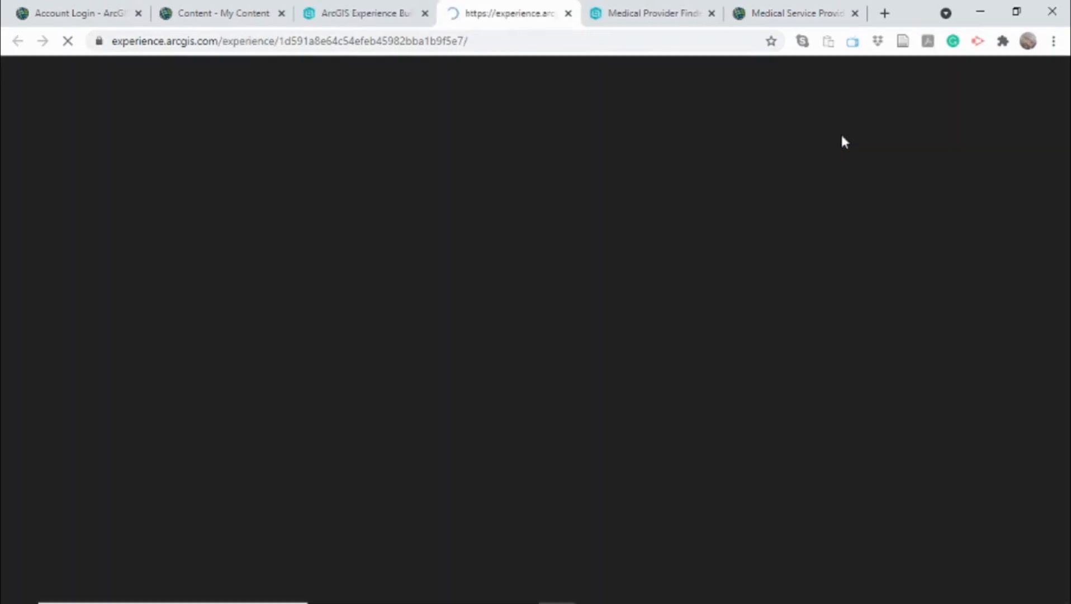